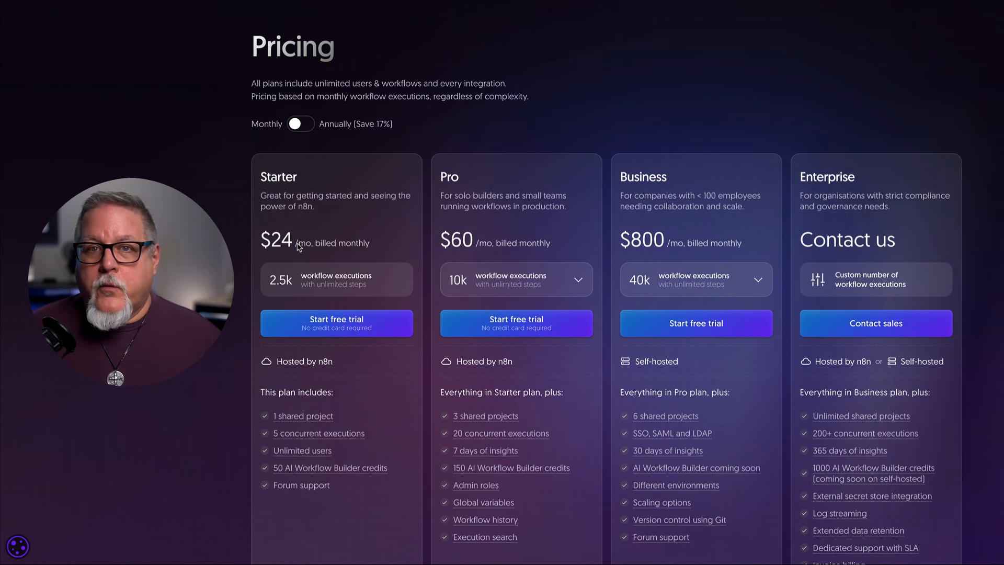
# Step: Switch Pricing to annual billing, showing Starter $20, Pro $50 and Business $667 per month
pyautogui.click(307, 125)
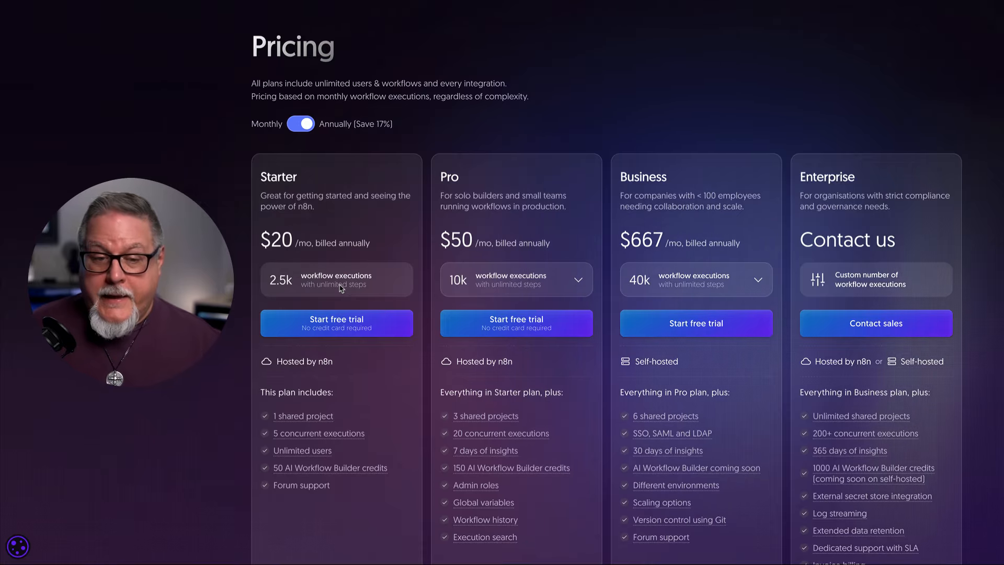
# Step: Flip the Pricing page billing toggle back to Monthly
pyautogui.click(306, 126)
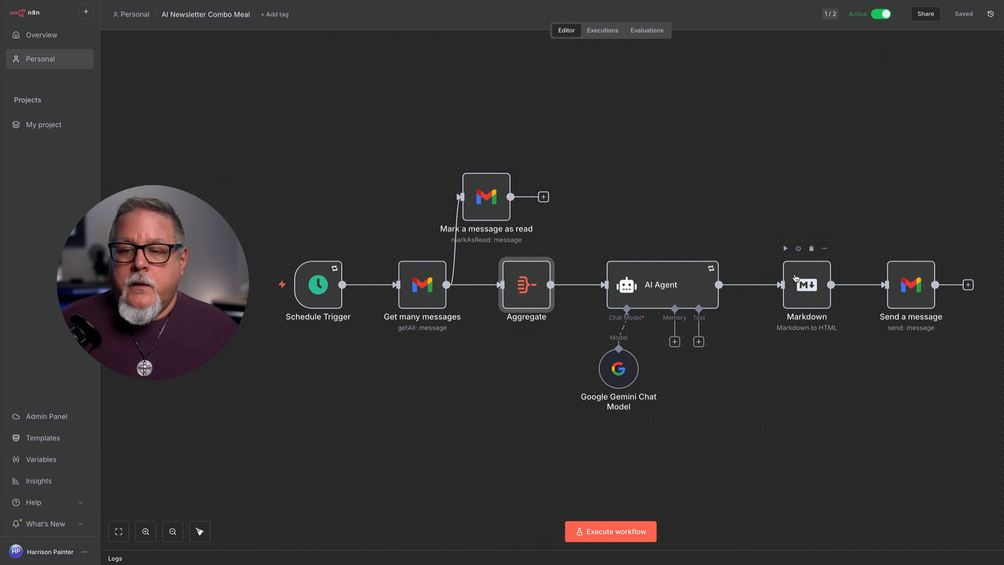
# Step: Nudge the 'Mark a message as read' node slightly upward on the canvas
pyautogui.scroll(-1, 921, 298)
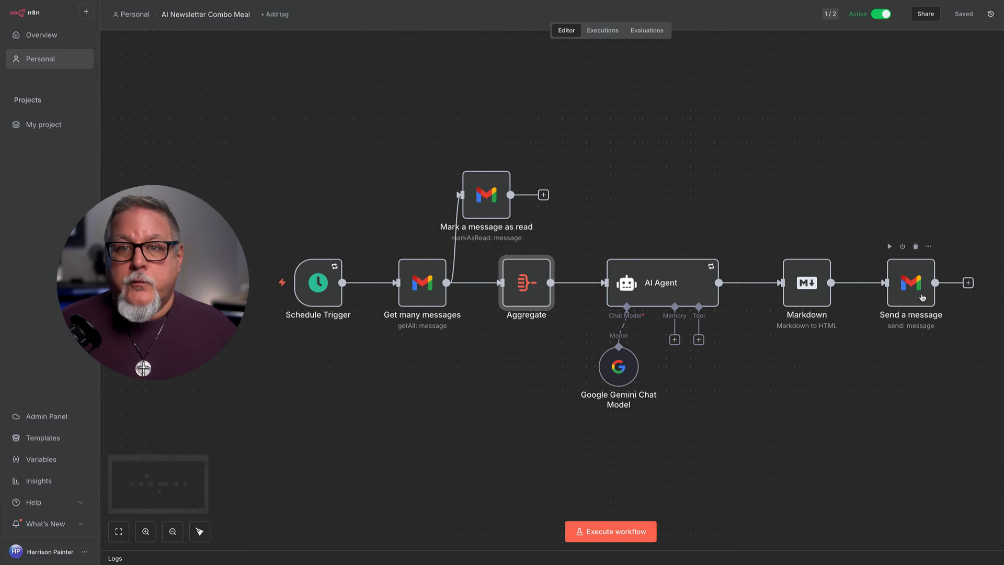
pyautogui.scroll(1, 921, 297)
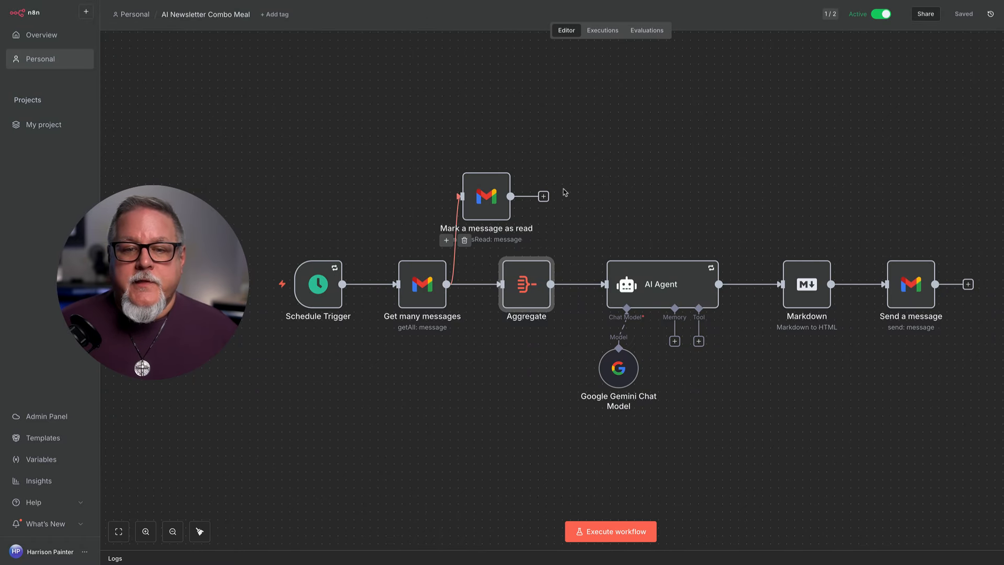
pyautogui.moveTo(490, 191)
pyautogui.mouseDown()
pyautogui.moveTo(462, 147)
pyautogui.moveTo(494, 174)
pyautogui.moveTo(482, 184)
pyautogui.moveTo(489, 175)
pyautogui.mouseUp()
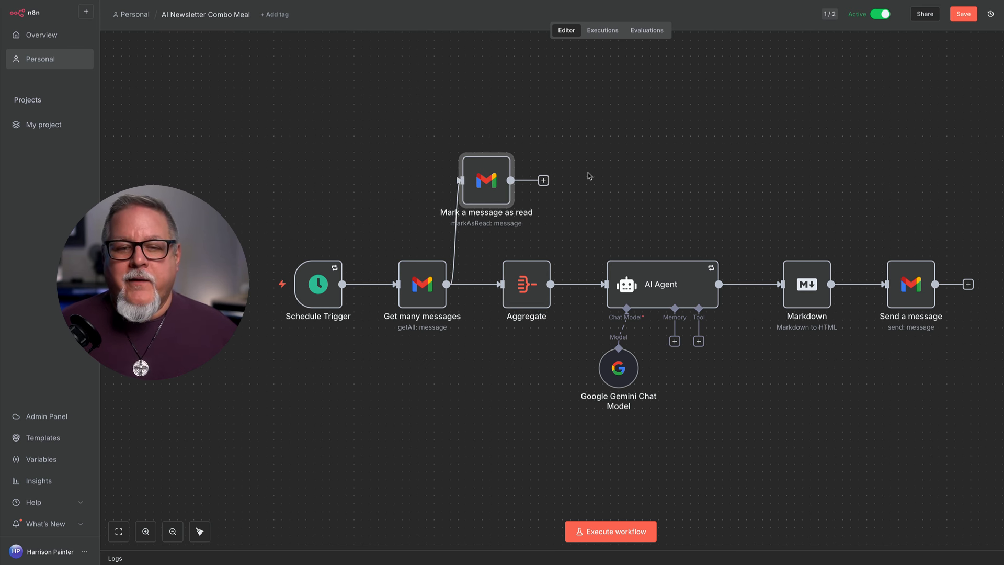
pyautogui.moveTo(489, 177)
pyautogui.moveTo(418, 295)
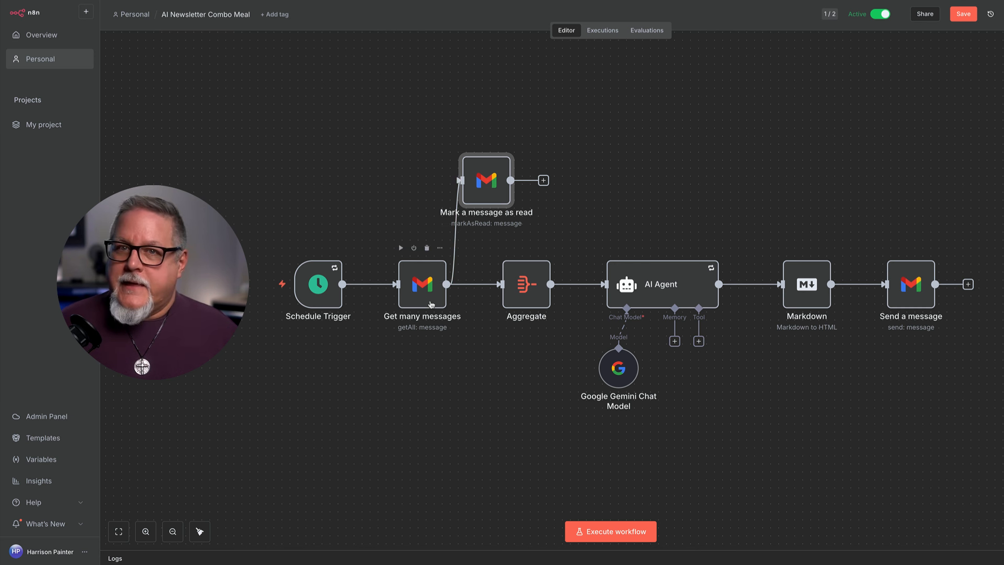
pyautogui.moveTo(550, 273)
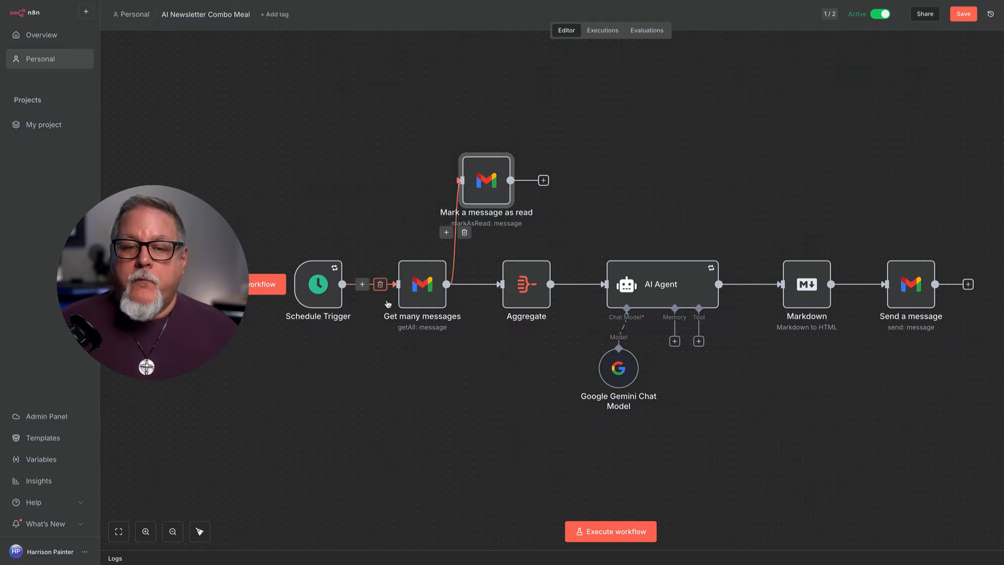
pyautogui.hscroll(-1, 514, 412)
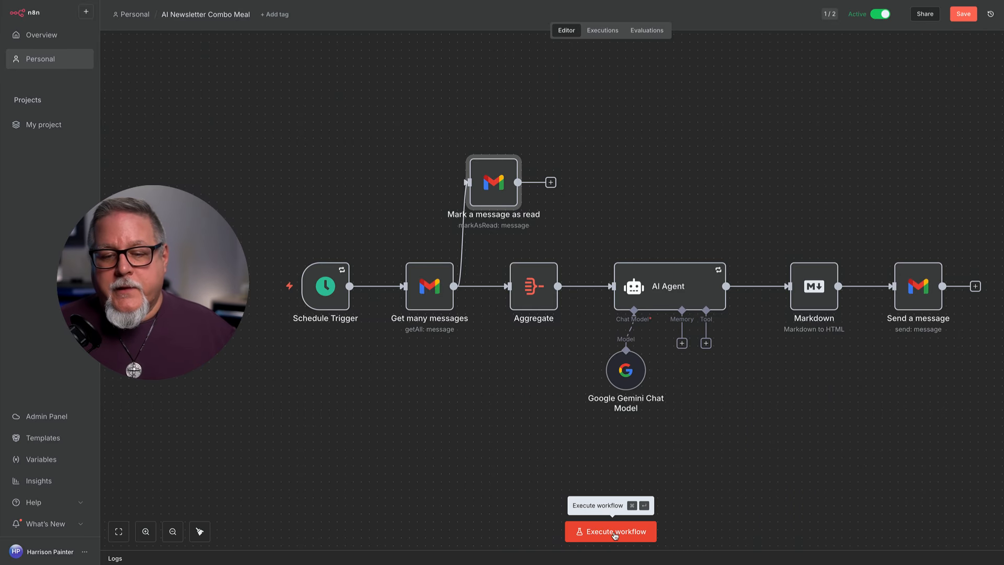
# Step: Execute the whole AI Newsletter Combo Meal workflow to send the digest email
pyautogui.click(613, 535)
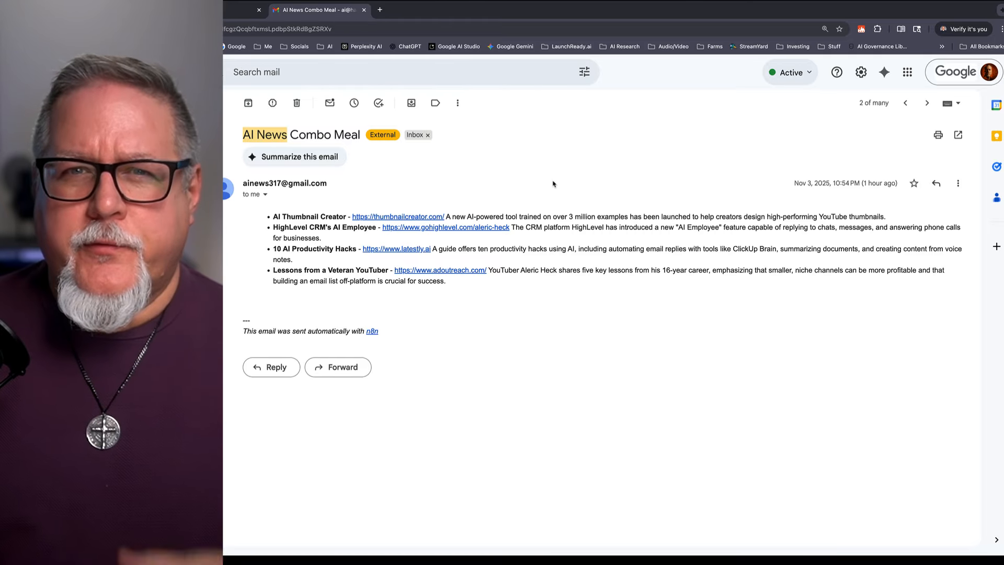
# Step: Highlight the email's four news items, then the first item and its description
pyautogui.moveTo(465, 282); pyautogui.dragTo(279, 221)
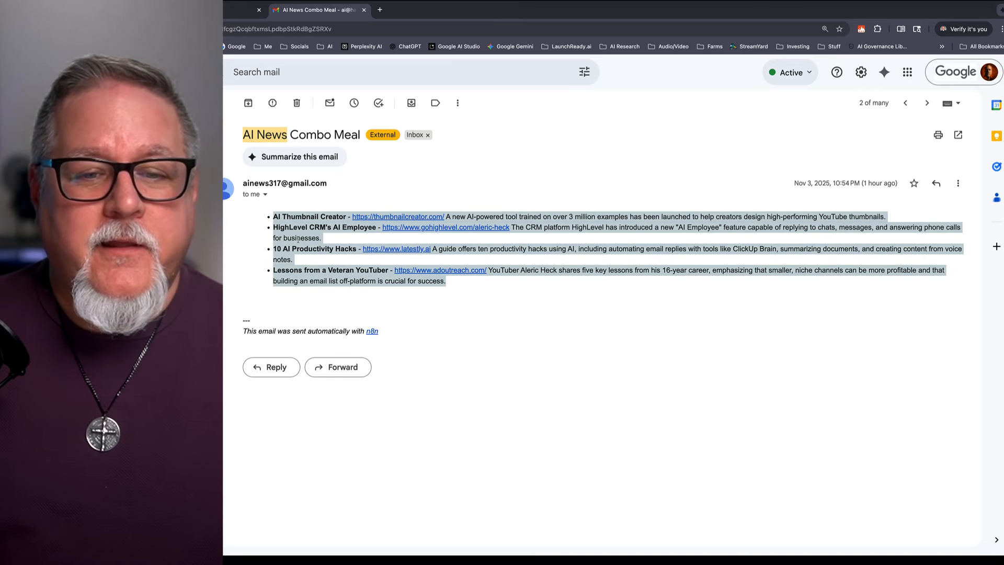
pyautogui.click(468, 297)
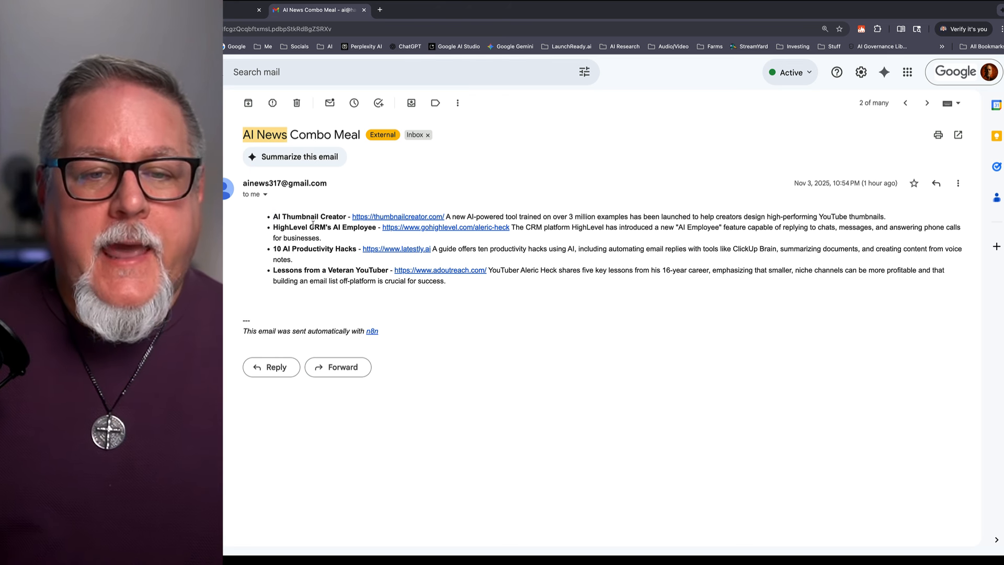
pyautogui.moveTo(273, 217); pyautogui.dragTo(346, 224)
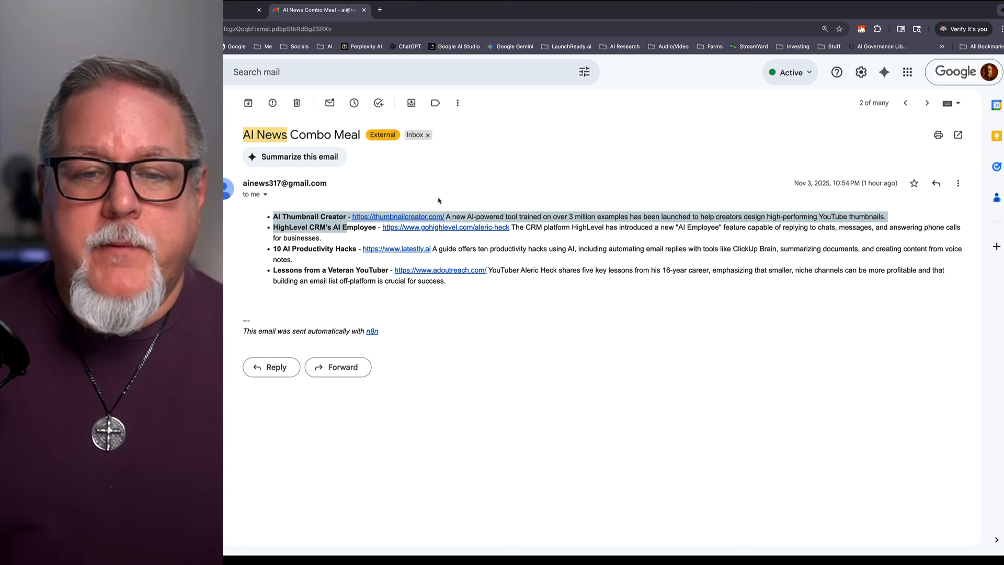
pyautogui.click(483, 205)
pyautogui.moveTo(445, 217); pyautogui.dragTo(885, 215)
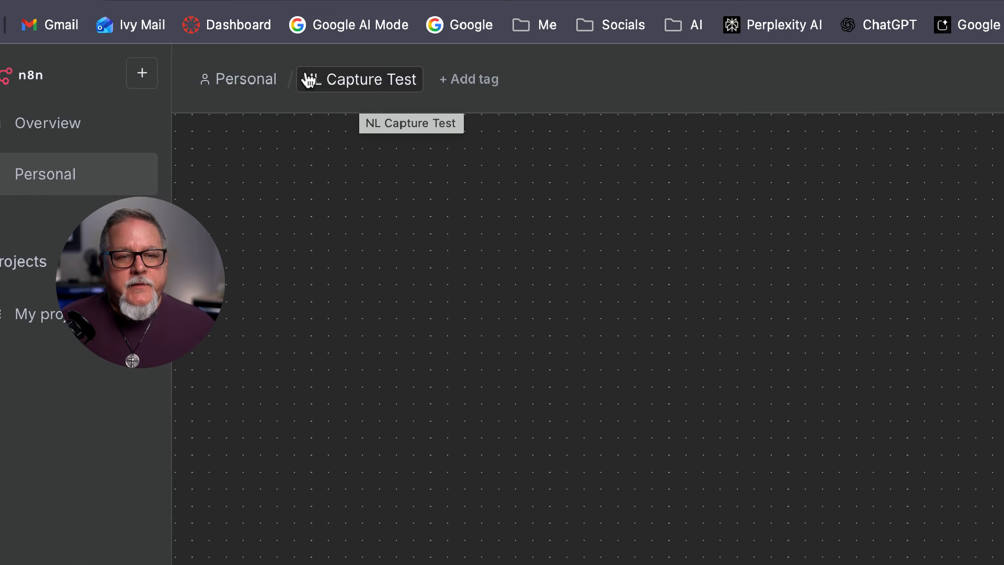
# Step: Leave the 'NL Capture Test' name and tags unchanged, then add the workflow's first step
pyautogui.click(362, 95)
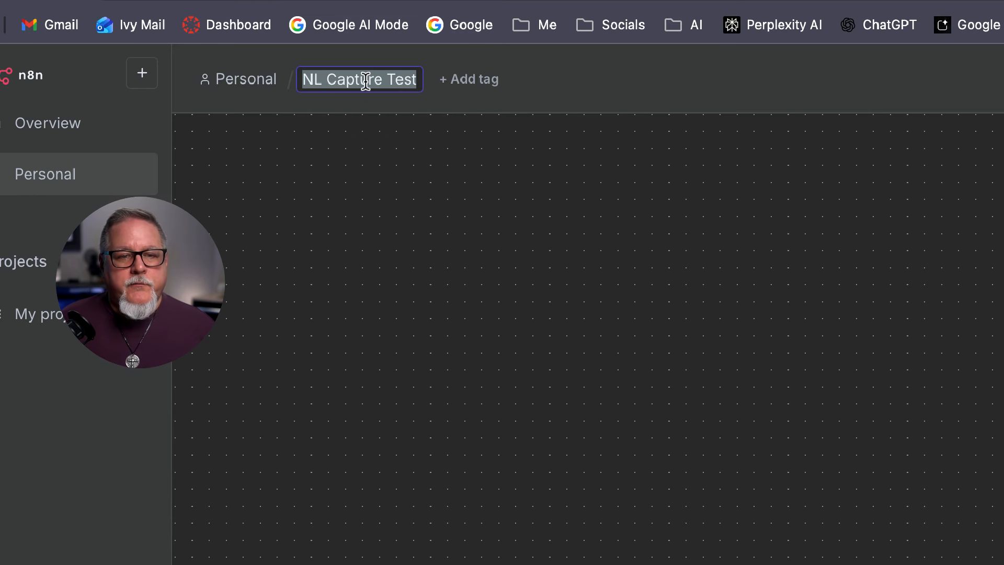
pyautogui.click(421, 82)
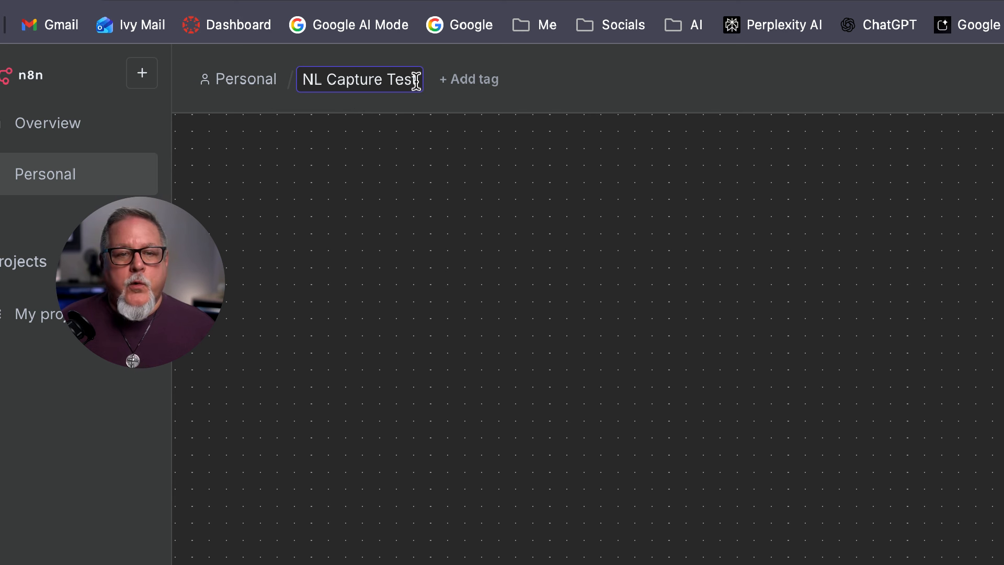
pyautogui.moveTo(416, 81); pyautogui.dragTo(289, 81)
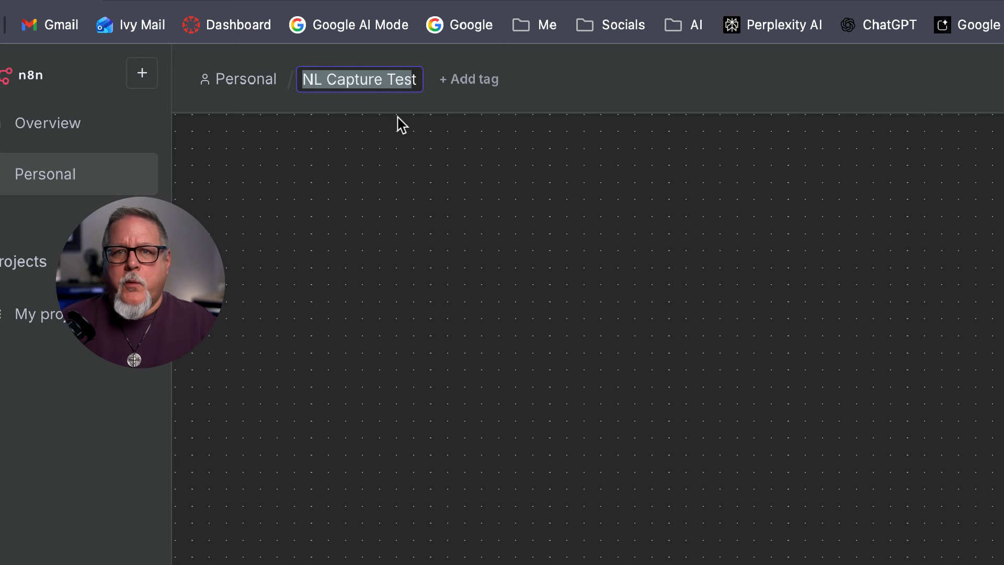
pyautogui.click(453, 165)
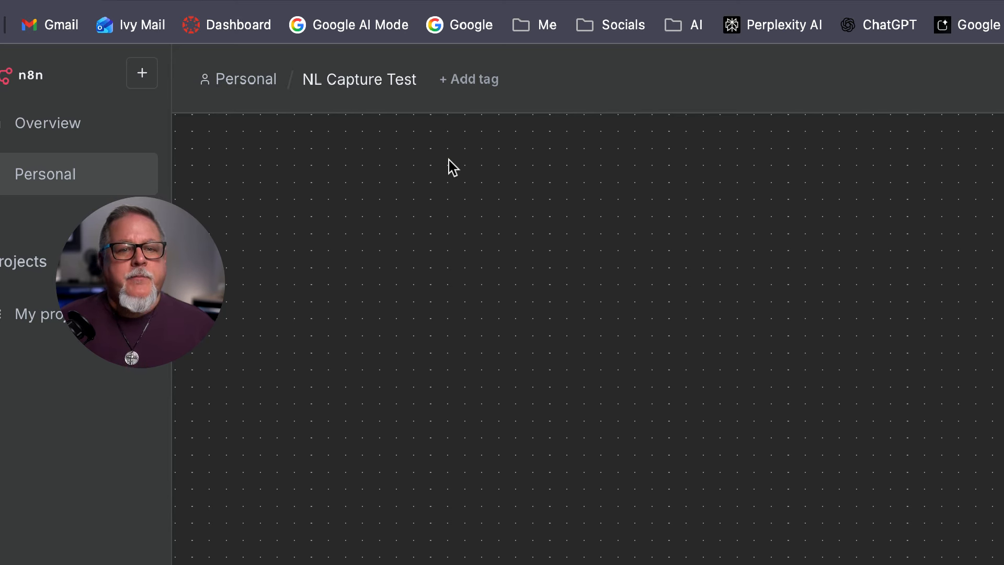
pyautogui.click(477, 81)
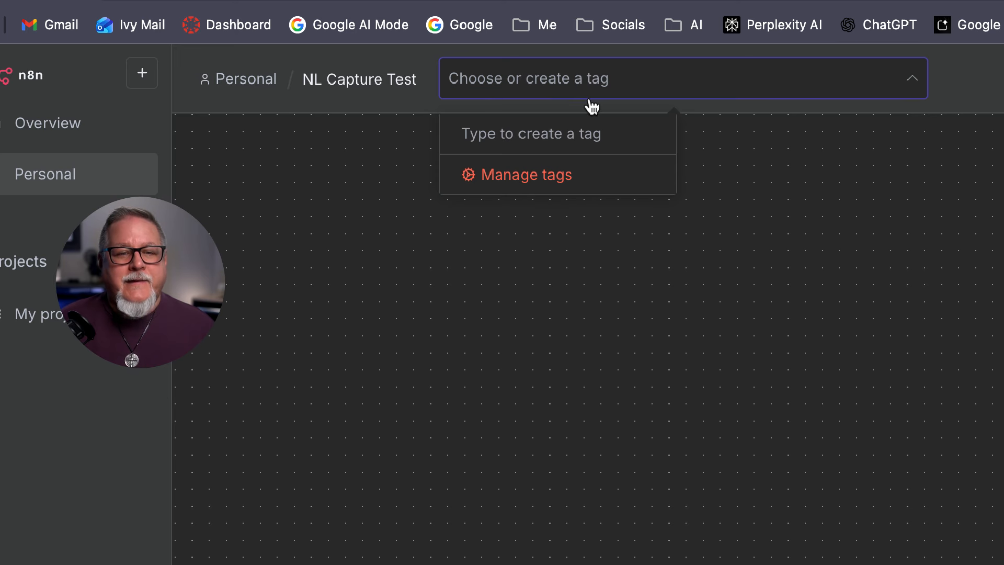
pyautogui.click(728, 150)
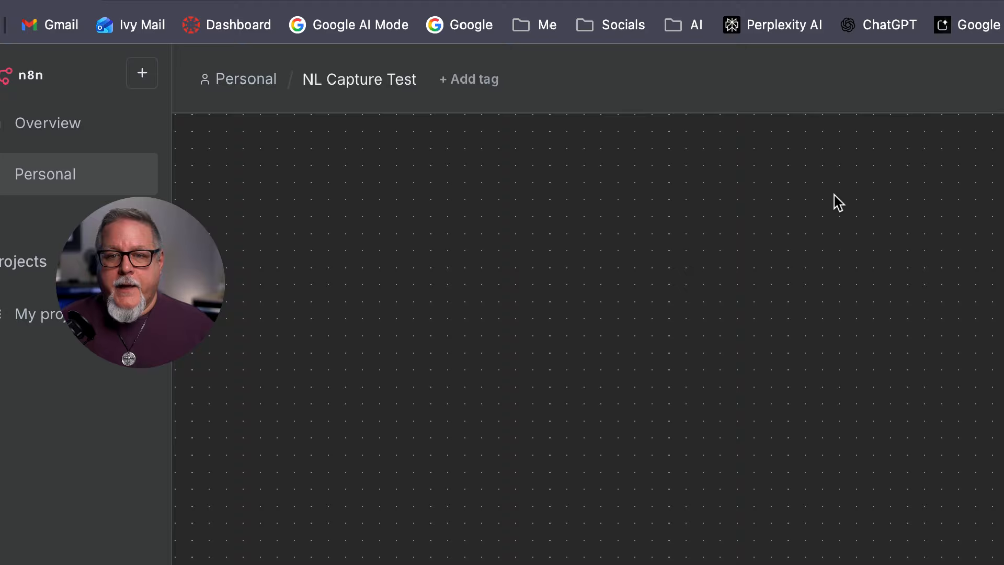
pyautogui.scroll(-1, 445, 243)
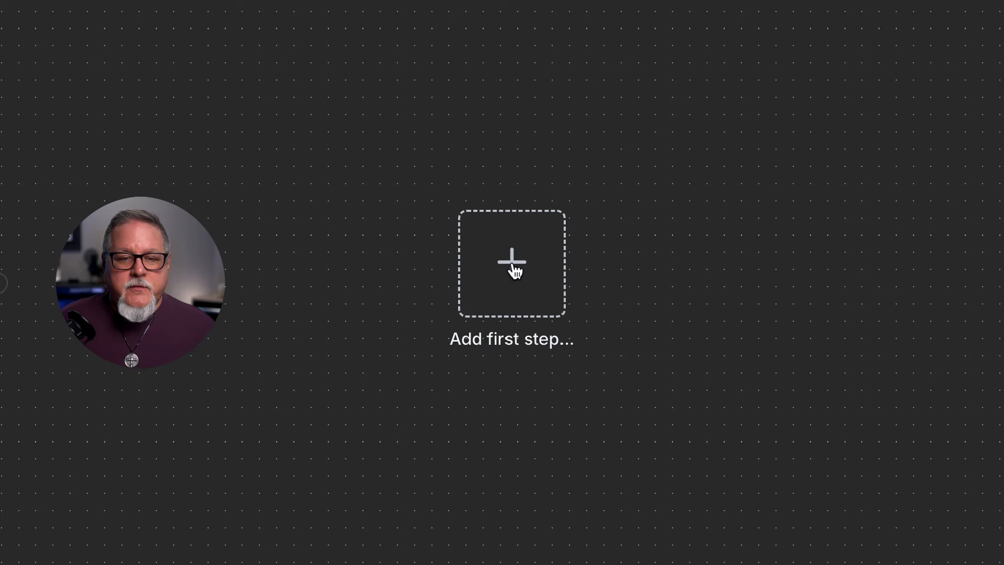
pyautogui.click(515, 264)
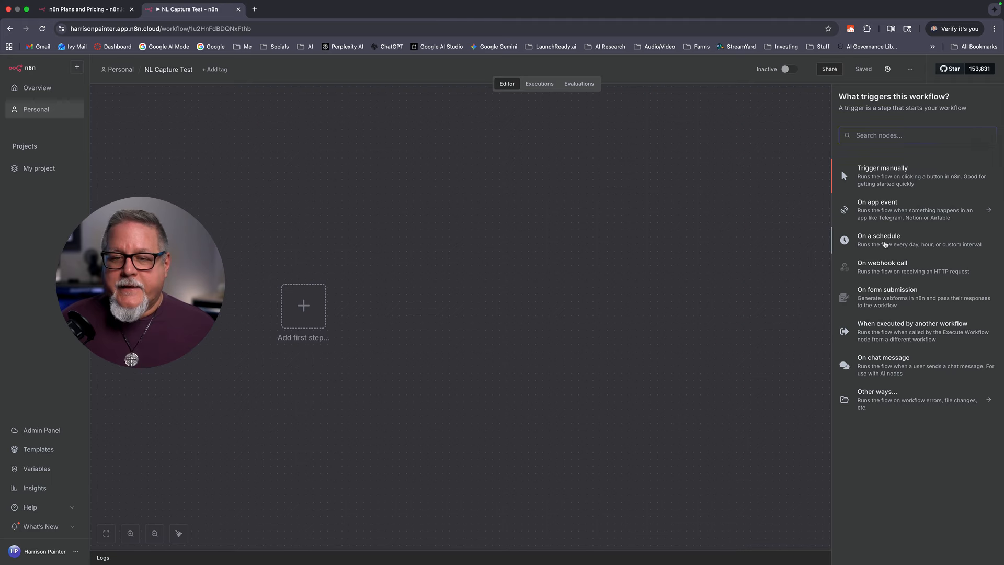
# Step: Choose 'On a schedule' as the trigger and return to the canvas
pyautogui.click(885, 243)
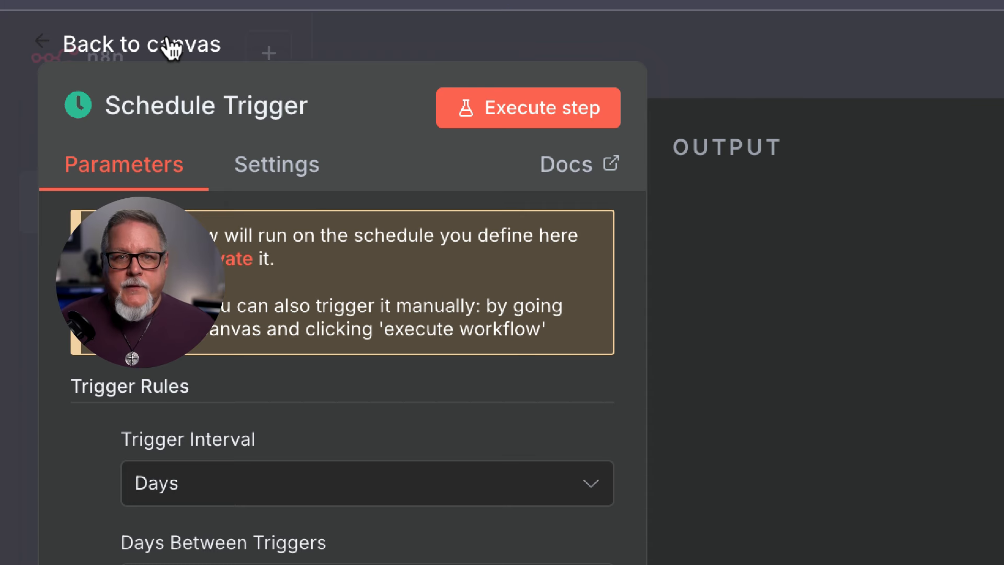
pyautogui.click(169, 48)
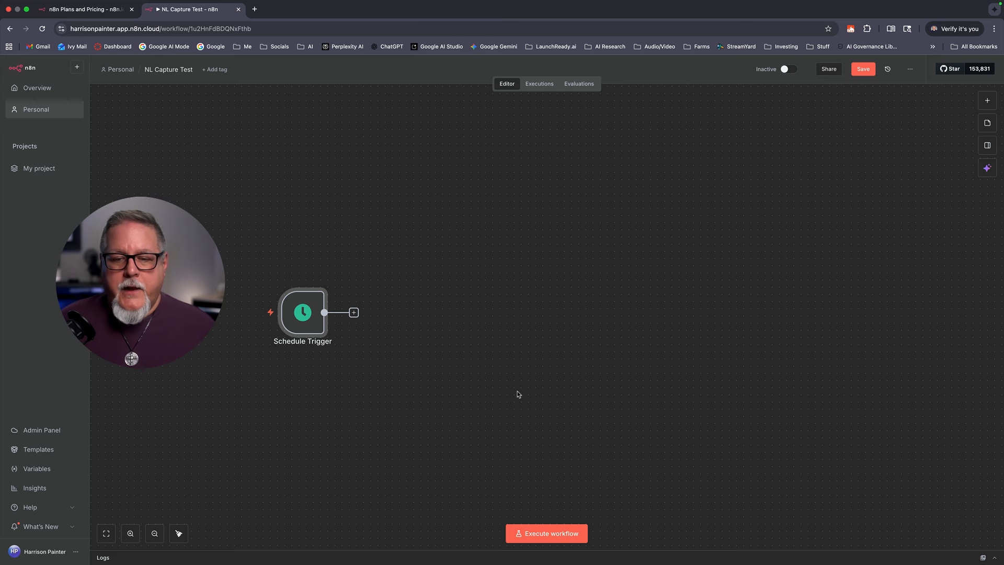
# Step: Set the Schedule Trigger to a Days interval firing at 8am, minute 0
pyautogui.doubleClick(306, 310)
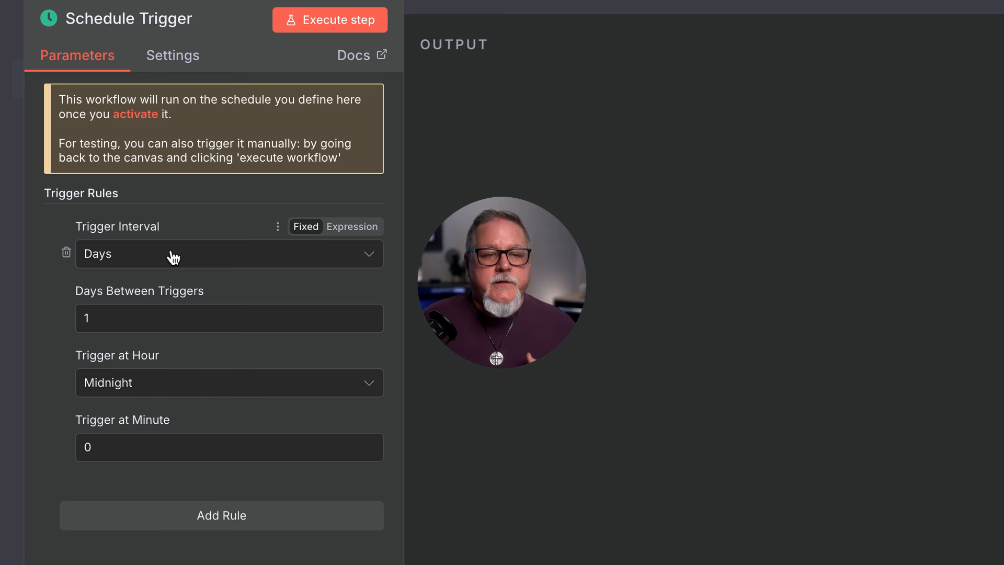
pyautogui.click(174, 256)
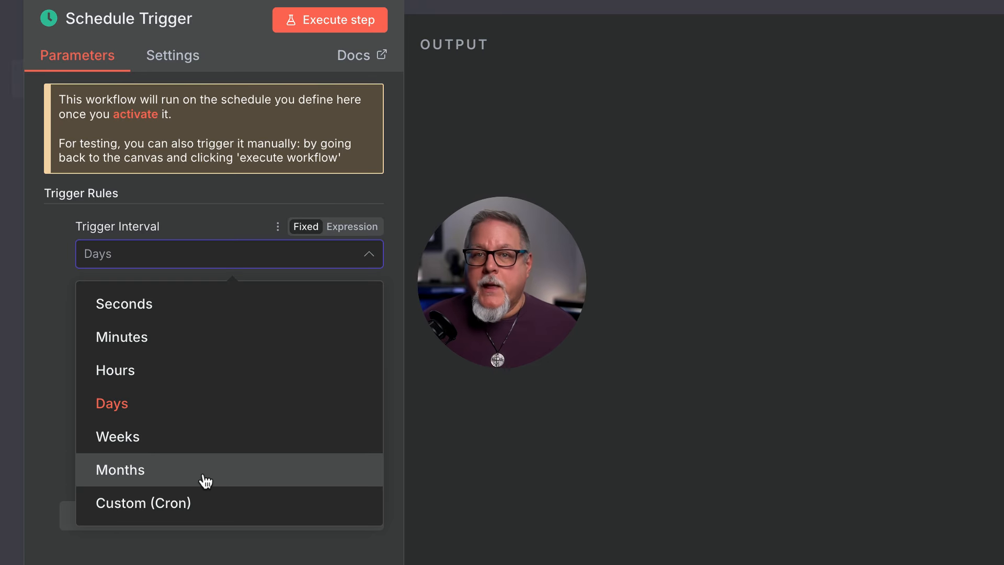
pyautogui.click(131, 405)
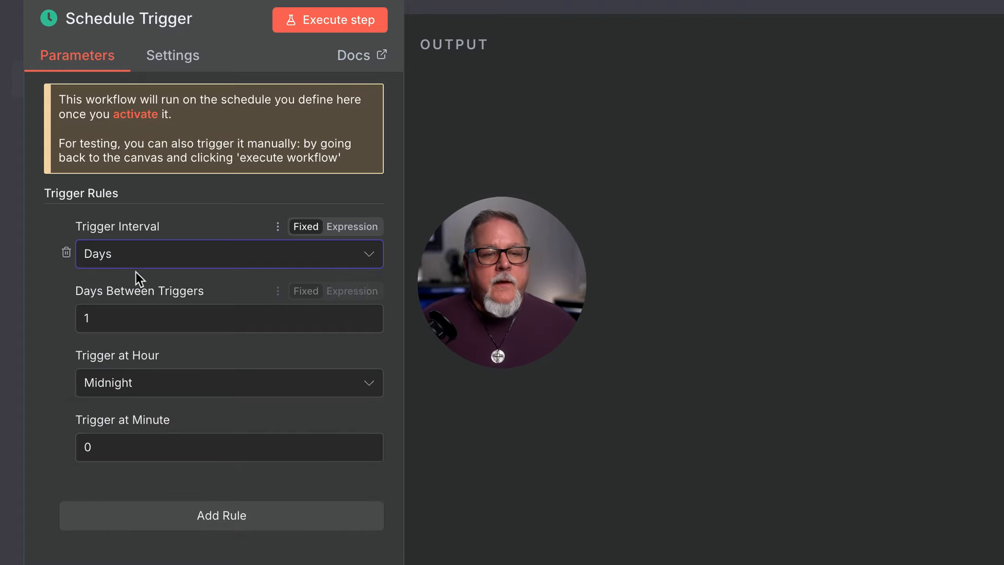
pyautogui.click(151, 323)
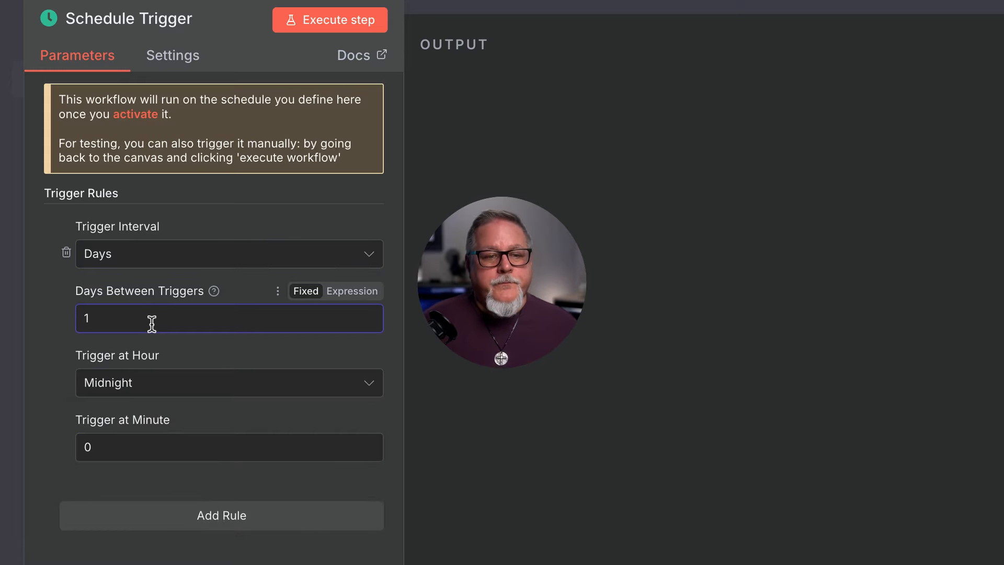
pyautogui.click(171, 376)
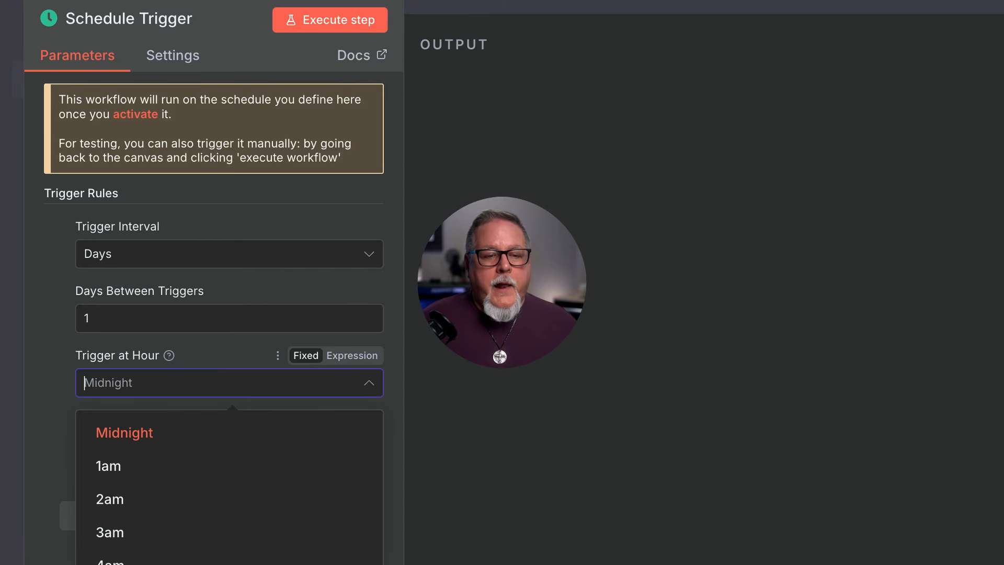
pyautogui.scroll(-4, 115, 538)
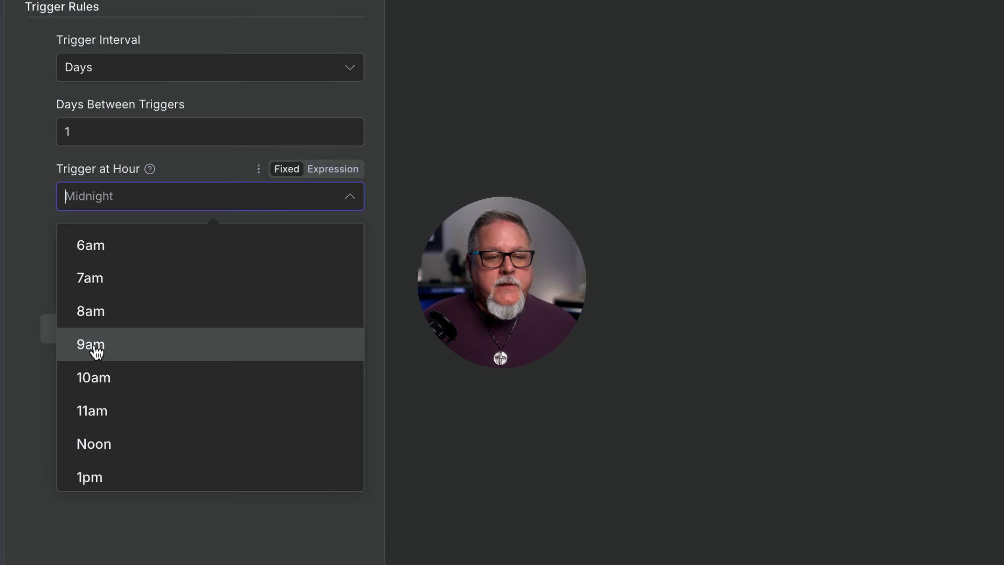
pyautogui.click(99, 314)
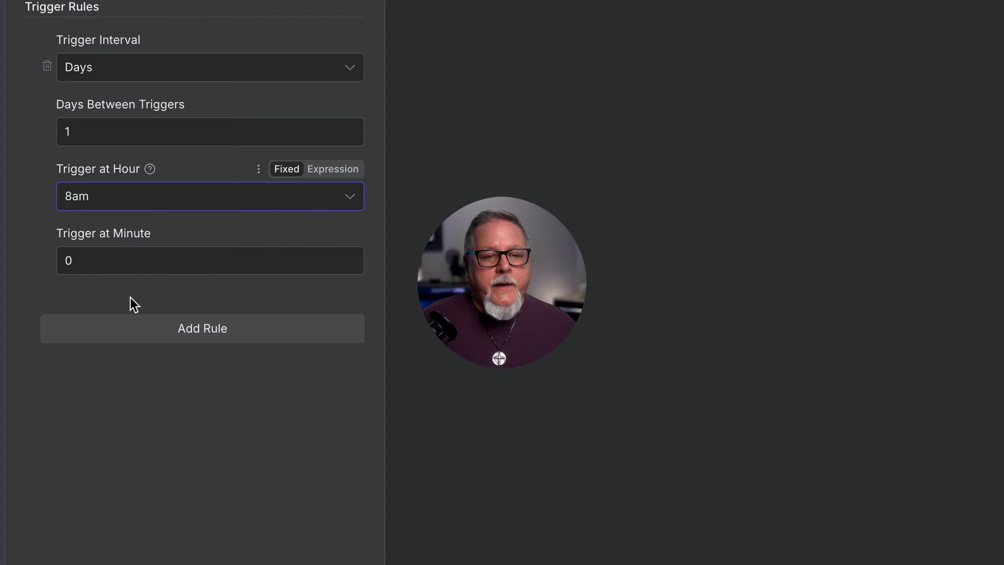
pyautogui.click(93, 269)
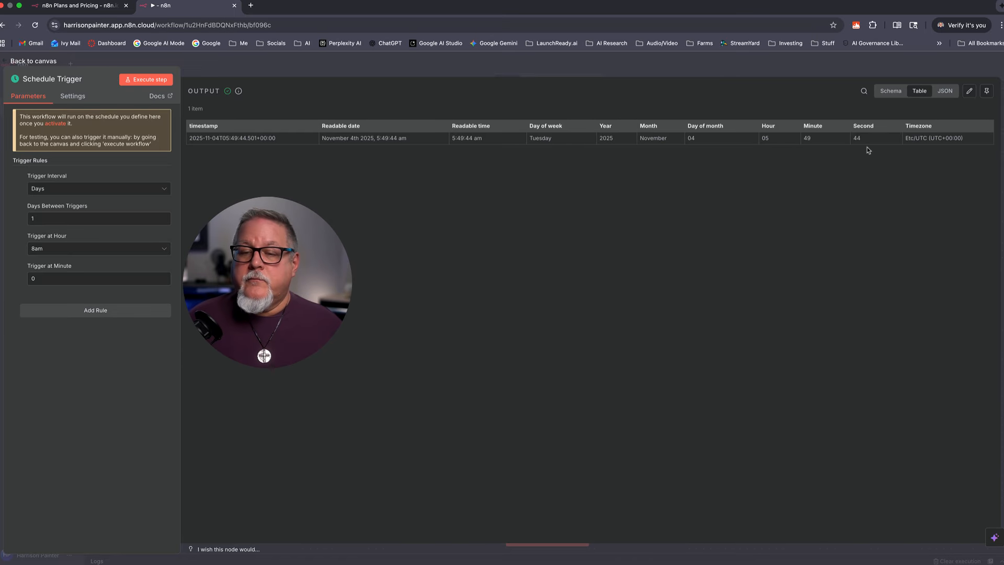
# Step: Leave the Schedule Trigger settings for the canvas, where the node shows 1 item of output
pyautogui.click(29, 62)
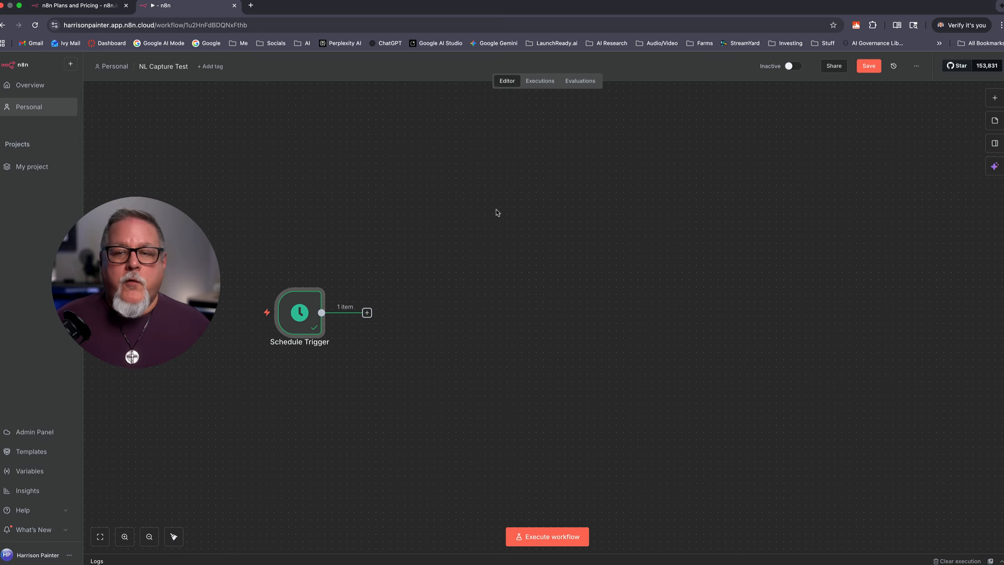
# Step: Add a Gmail 'Get many messages' node after the Schedule Trigger (limit 50, Simplify on)
pyautogui.hscroll(1, 580, 198)
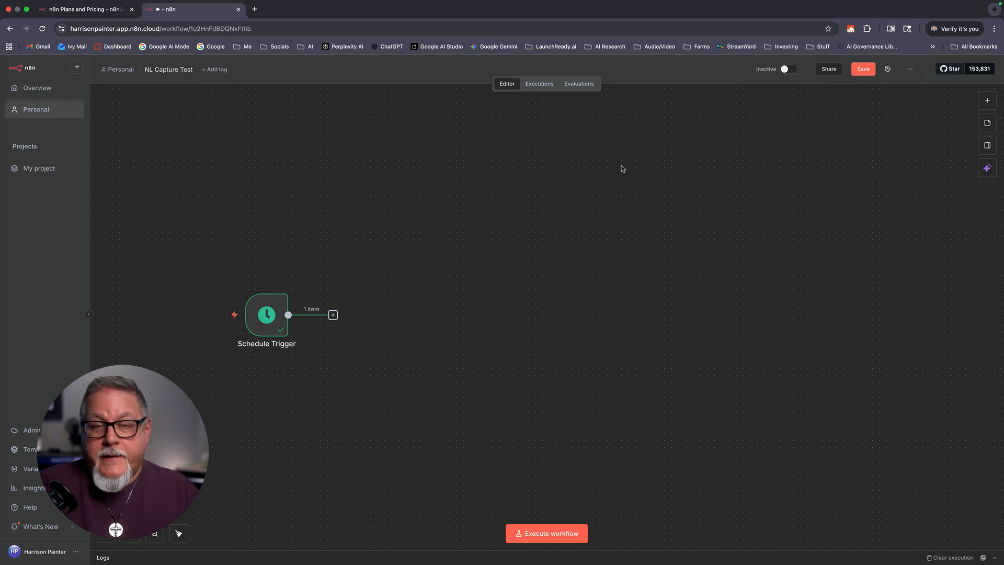
pyautogui.click(333, 315)
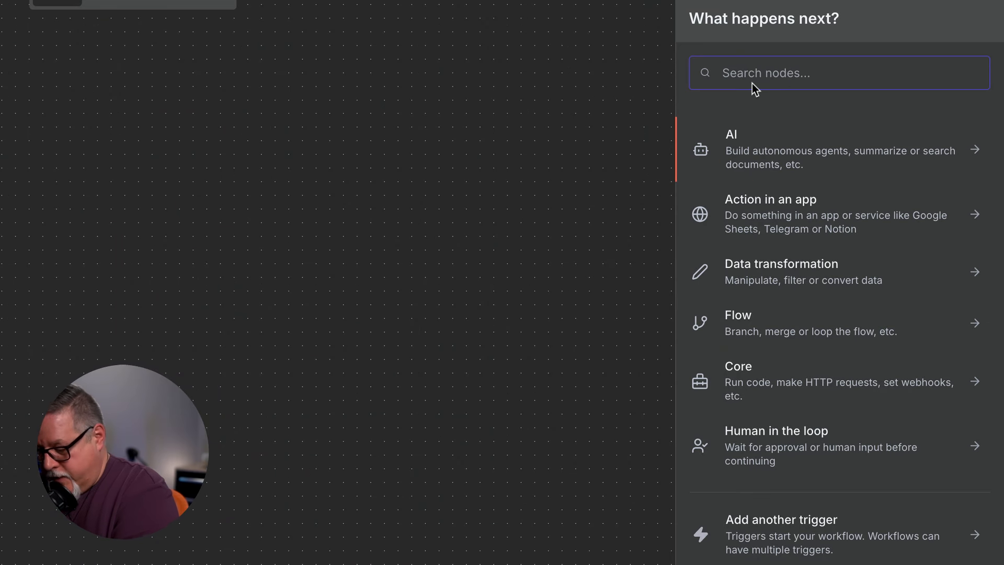
pyautogui.write('Gmail')
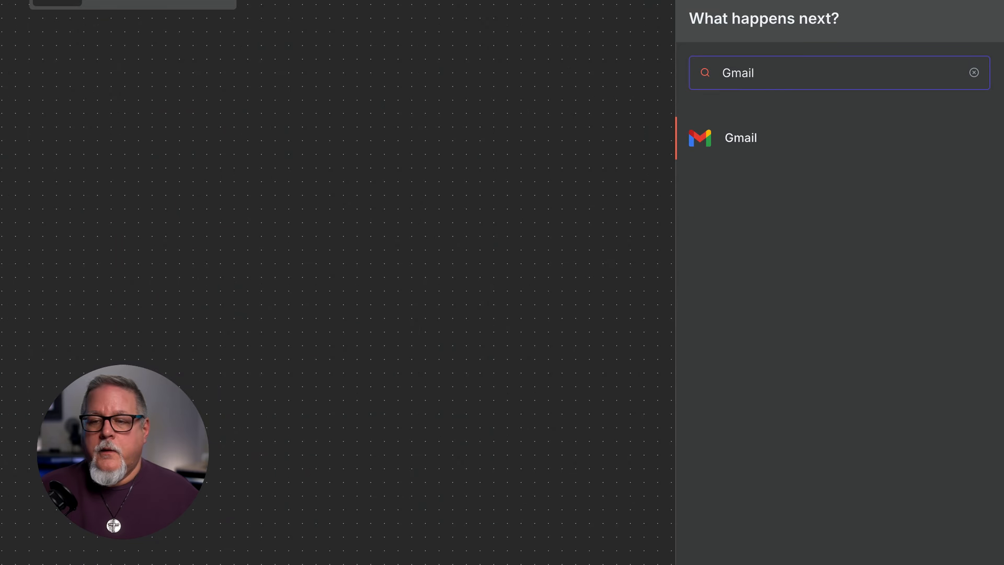
pyautogui.click(751, 139)
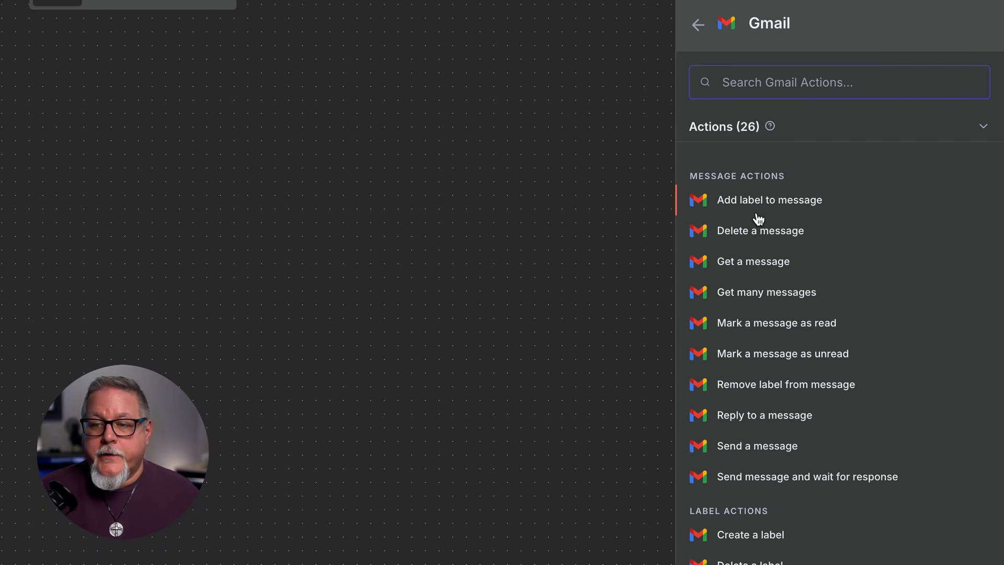
pyautogui.scroll(-4, 839, 345)
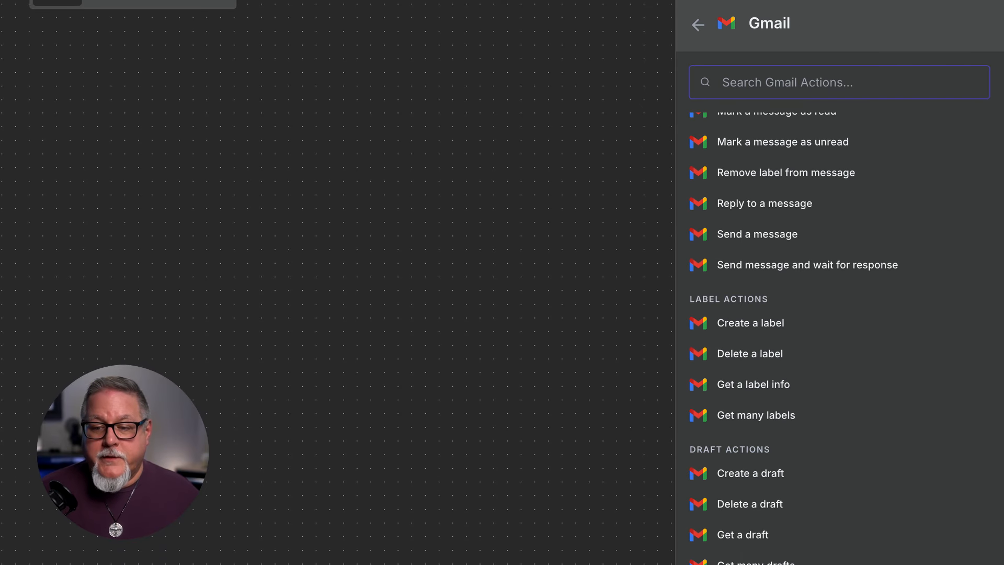
pyautogui.scroll(4, 839, 345)
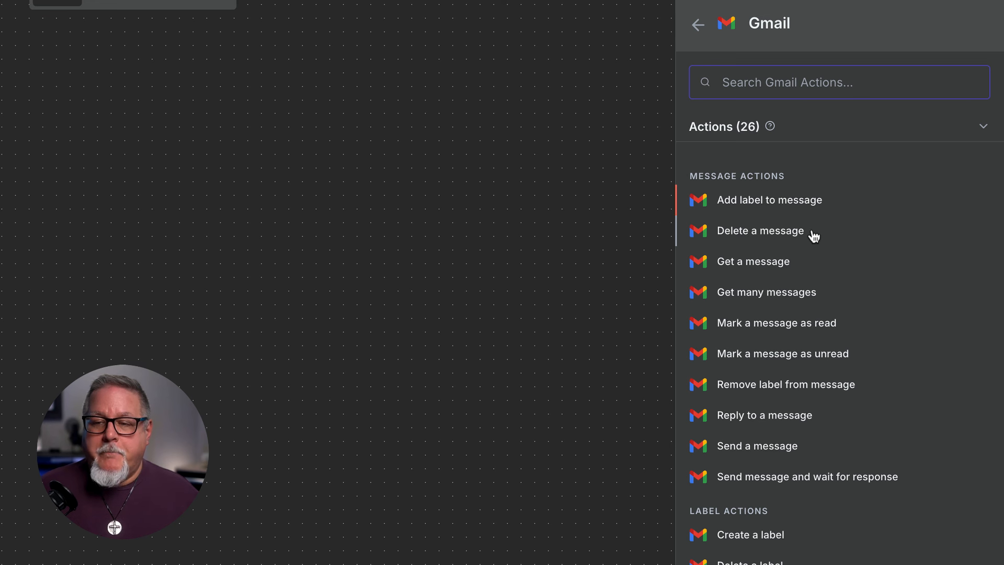
pyautogui.click(751, 297)
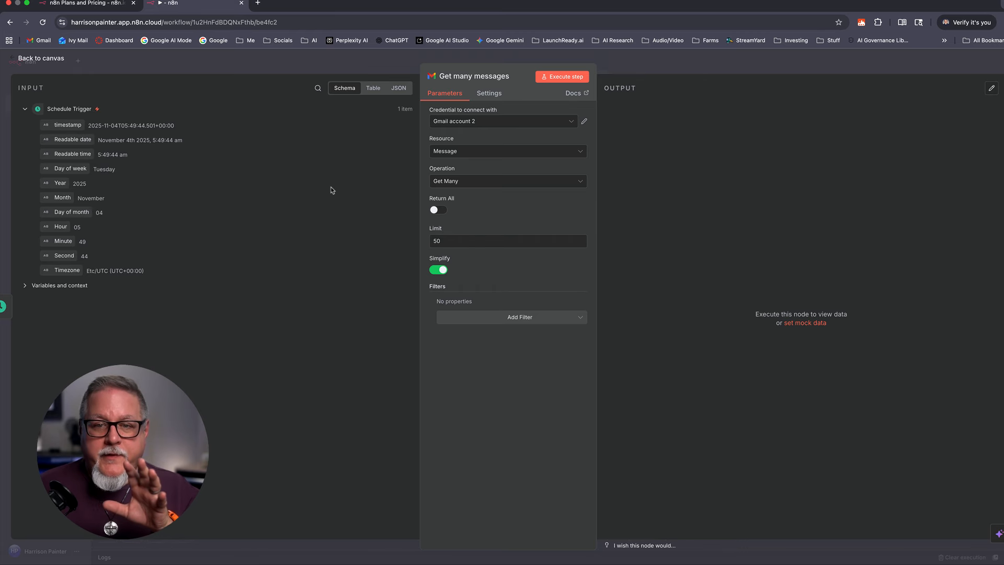
pyautogui.click(42, 58)
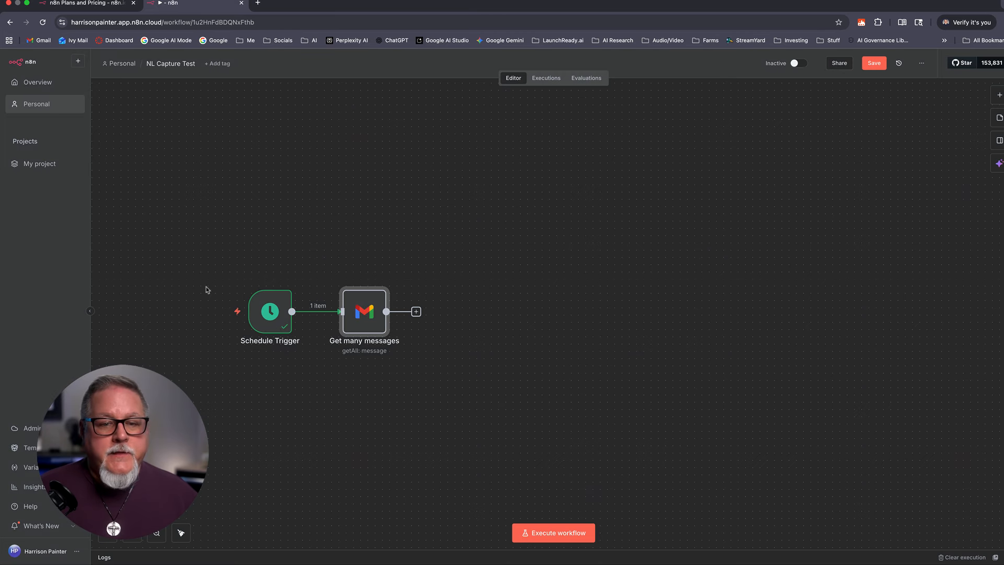
pyautogui.doubleClick(363, 312)
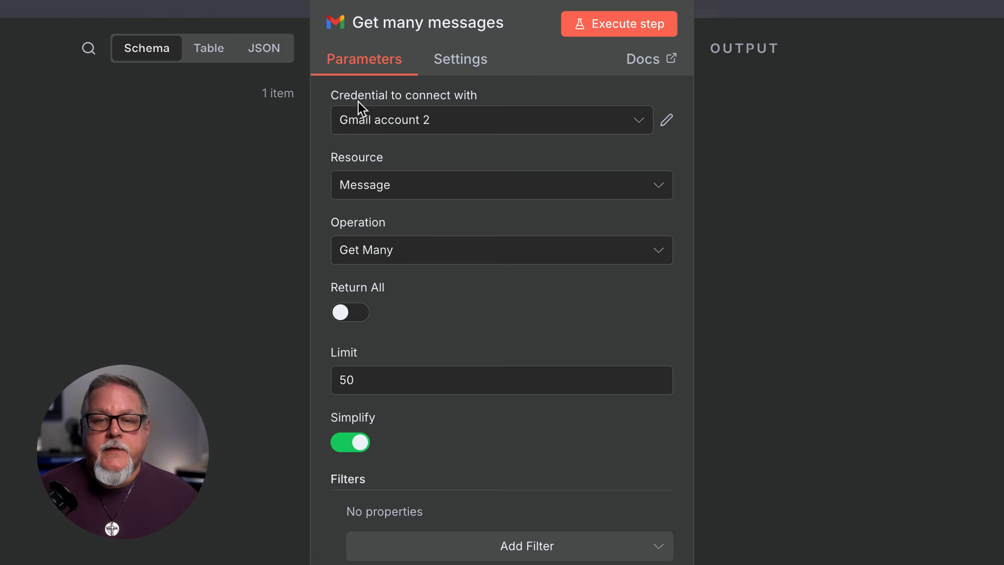
# Step: Abandon a new-credential setup and switch Get many messages to the other saved Gmail credential
pyautogui.click(480, 125)
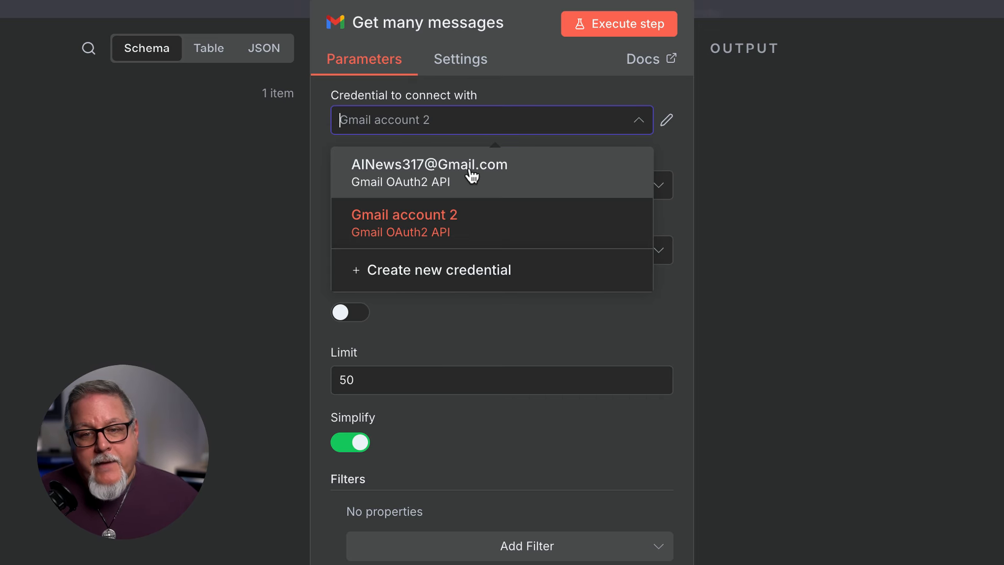
pyautogui.click(443, 282)
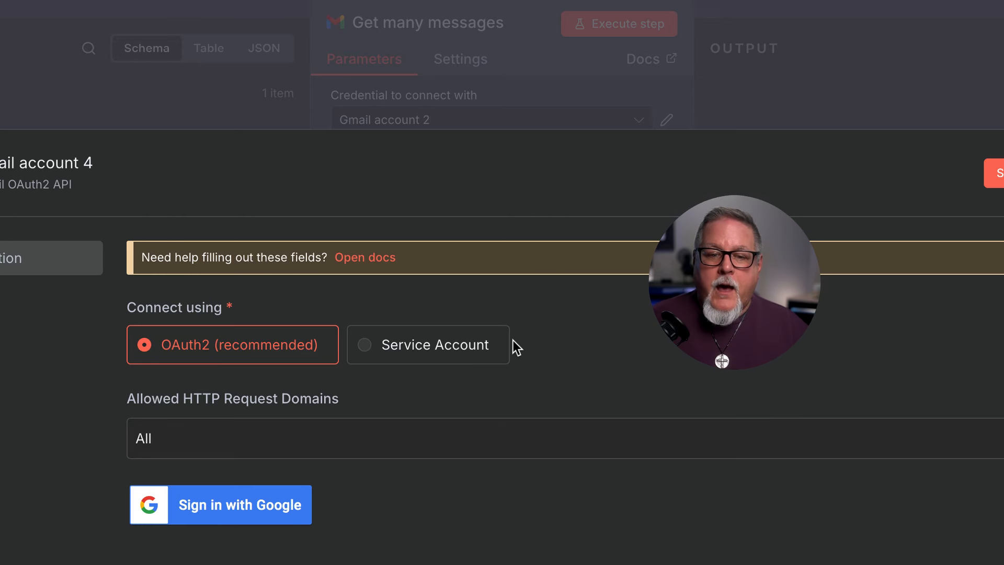
pyautogui.click(261, 509)
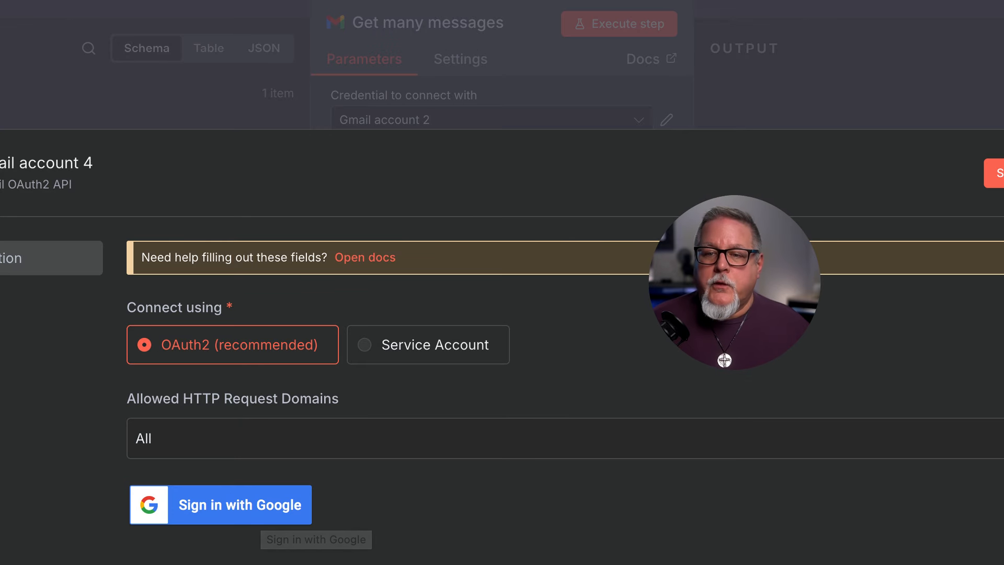
pyautogui.press('Escape')
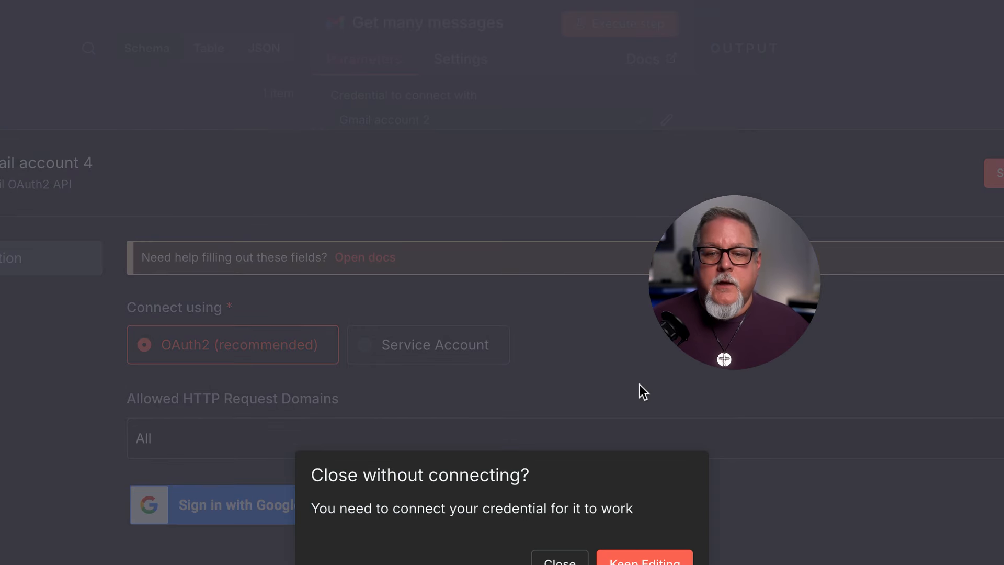
pyautogui.click(564, 558)
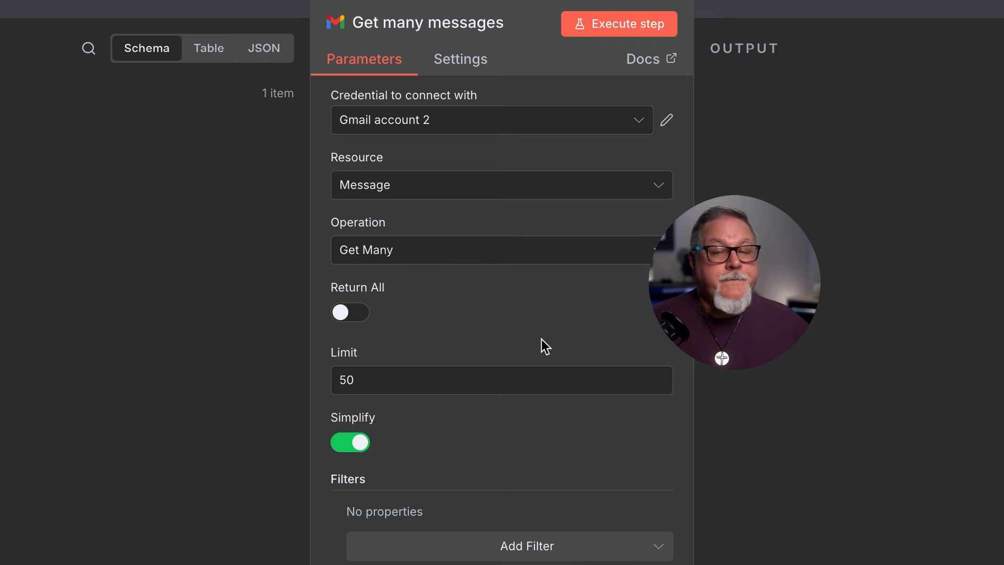
pyautogui.click(442, 123)
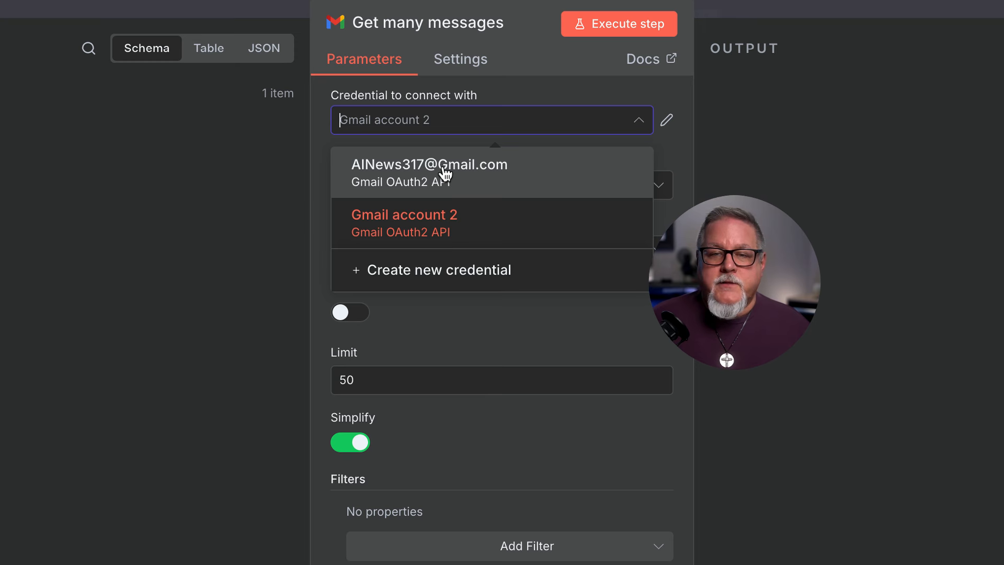
pyautogui.click(445, 172)
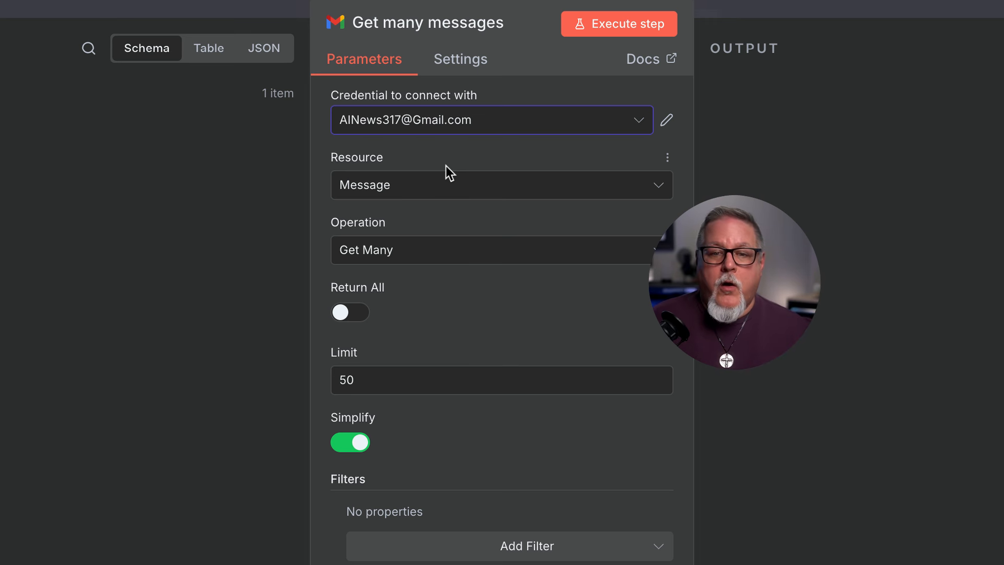
# Step: Keep Resource Message and Operation Get Many, turn Return All on and Simplify off
pyautogui.click(426, 188)
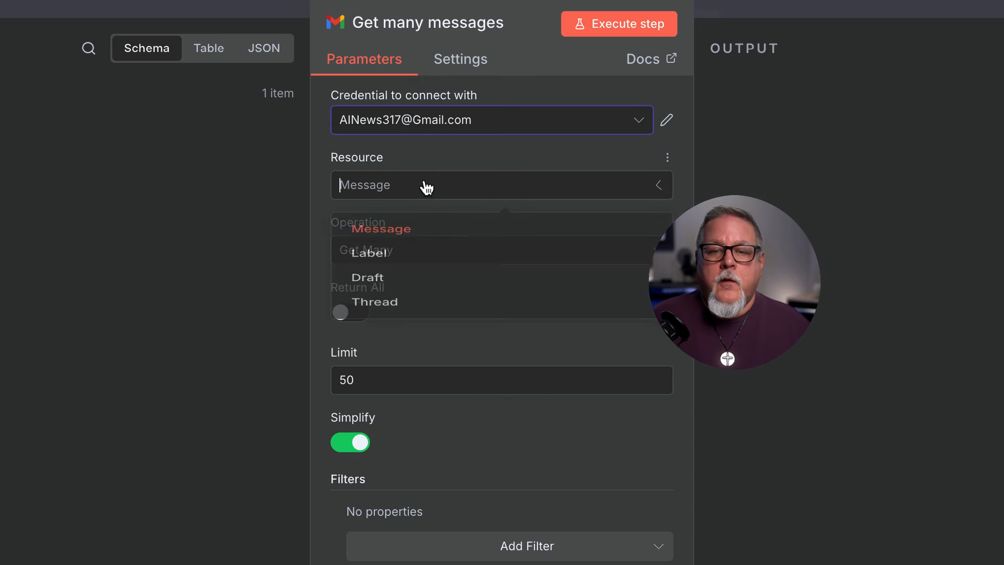
pyautogui.click(412, 237)
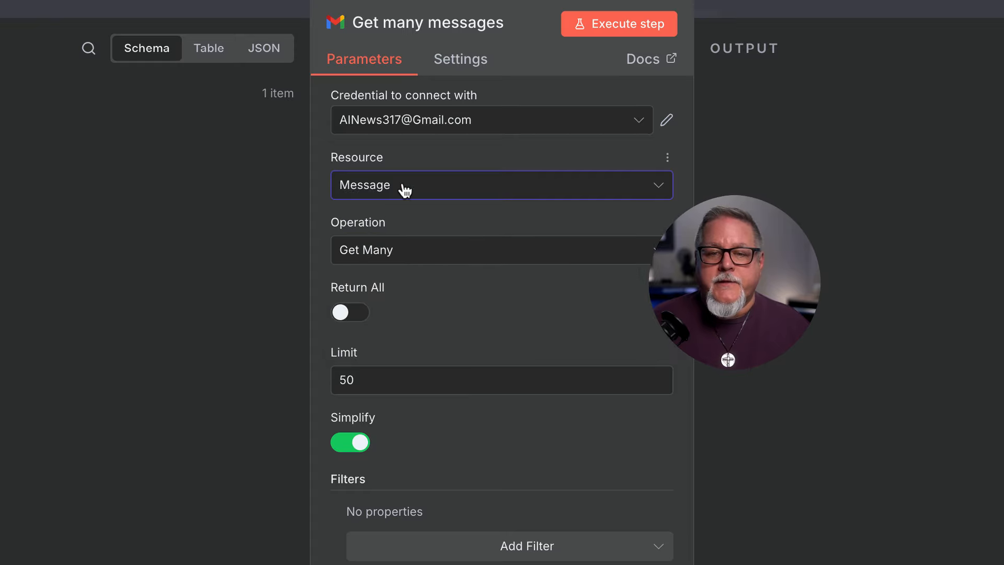
pyautogui.click(444, 251)
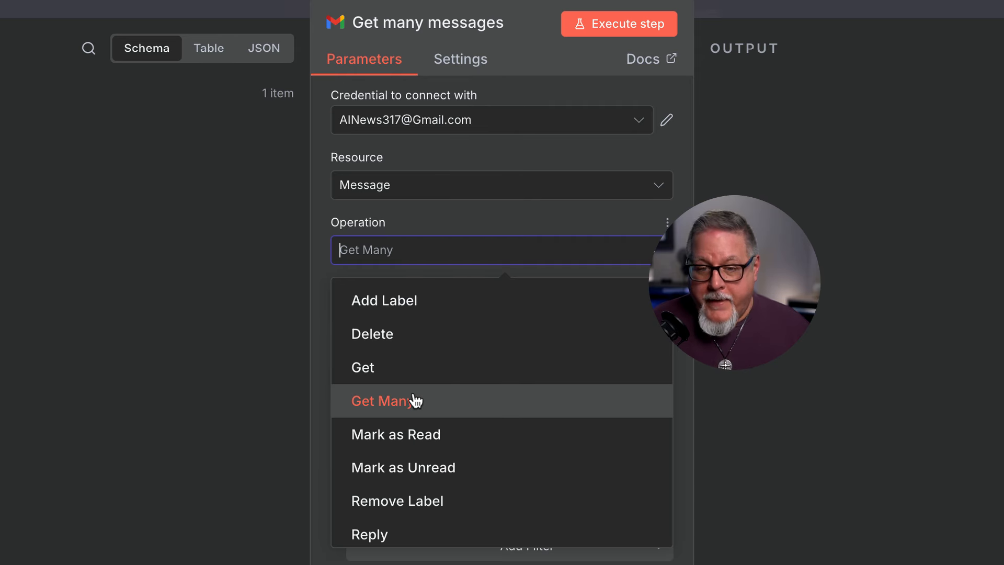
pyautogui.click(440, 215)
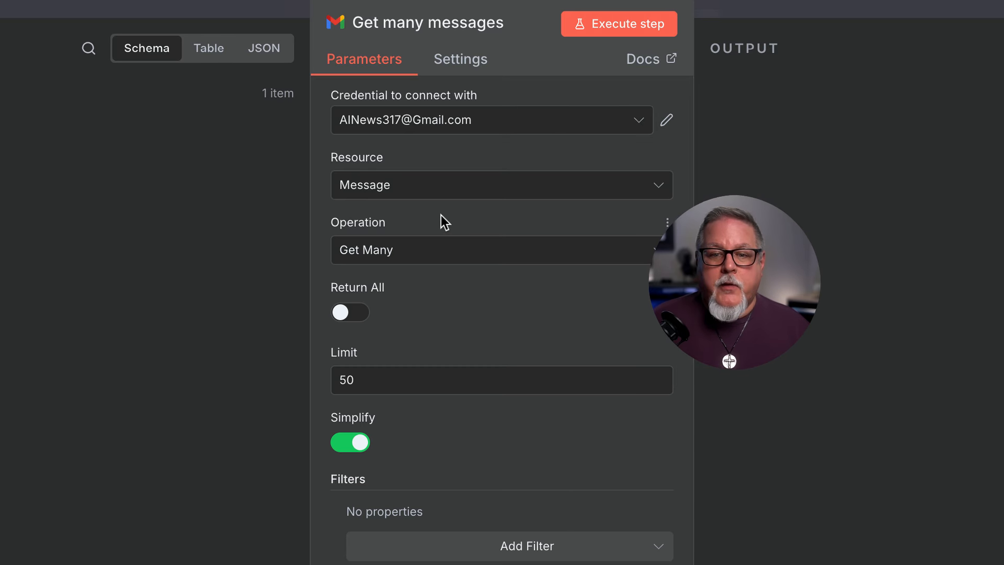
pyautogui.click(345, 313)
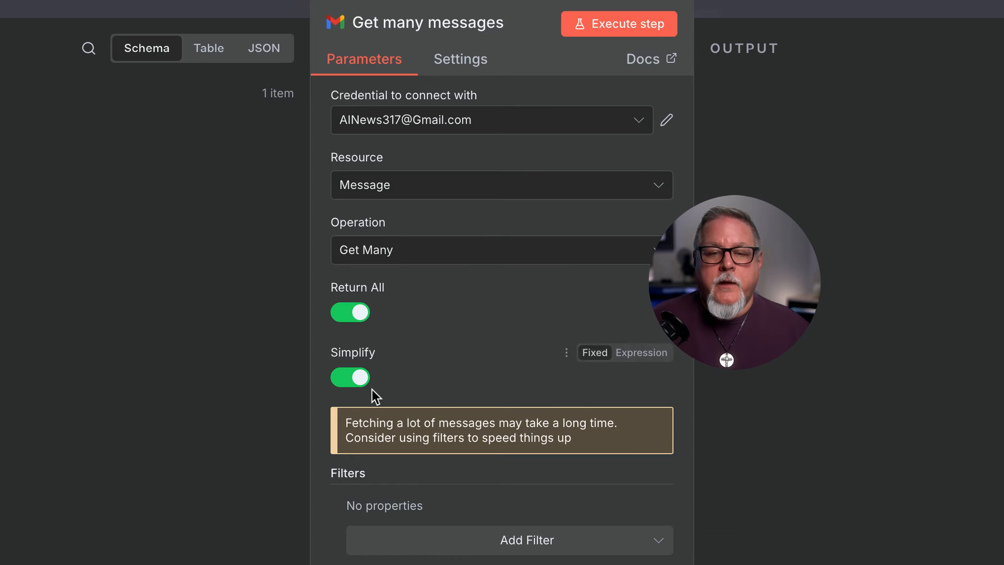
pyautogui.click(352, 382)
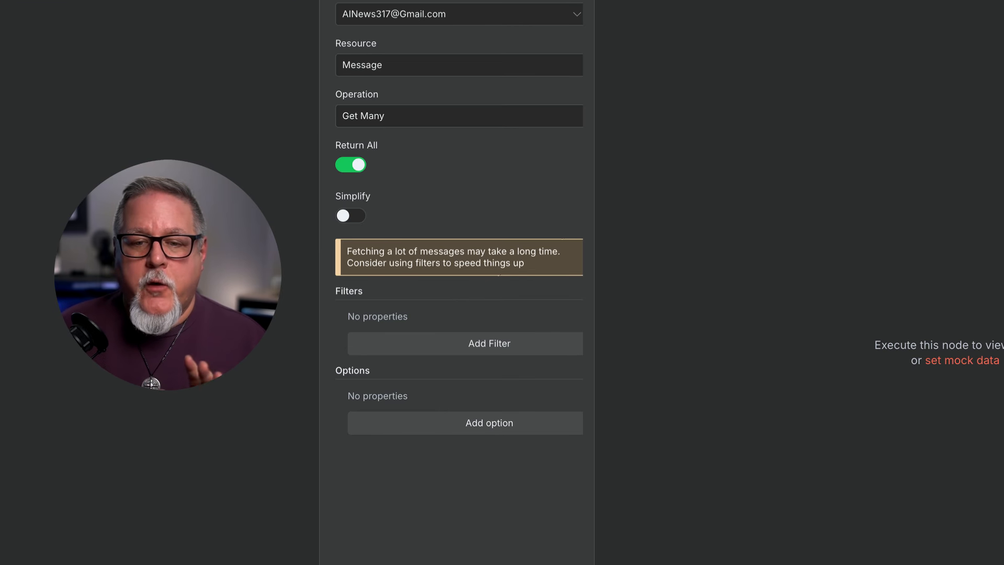
# Step: Add a Read Status filter for unread emails only and execute the Gmail step
pyautogui.click(490, 343)
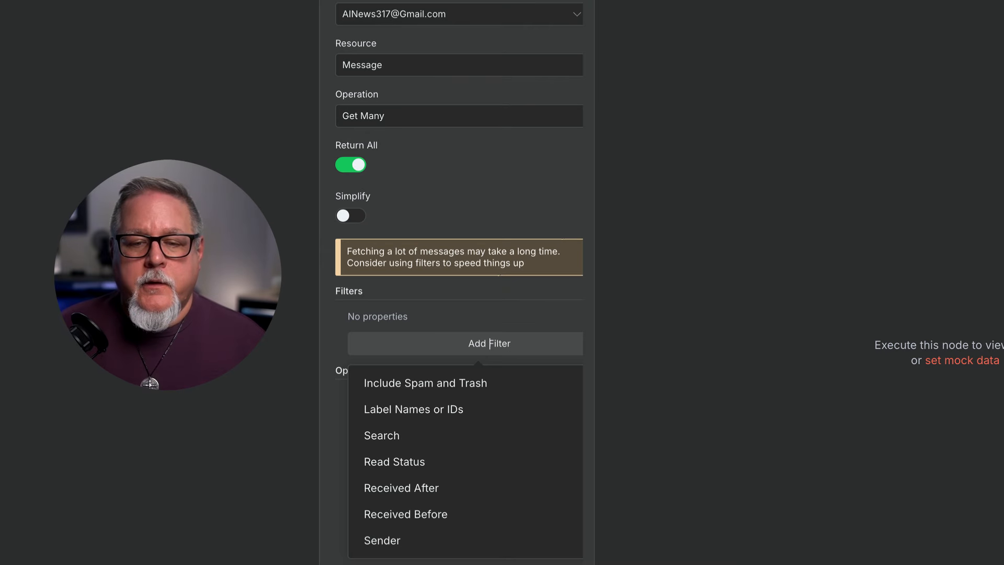
pyautogui.click(432, 460)
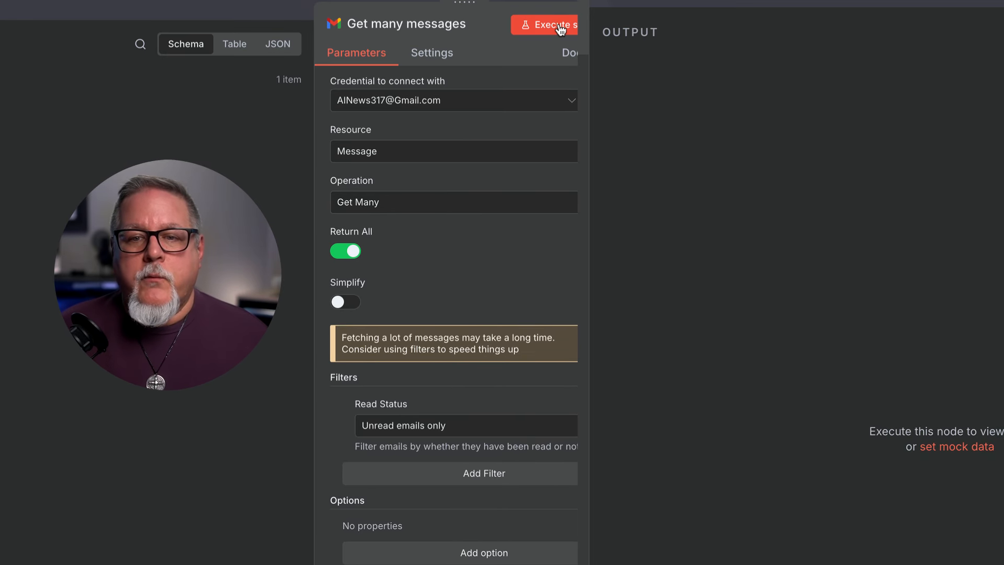
pyautogui.click(560, 29)
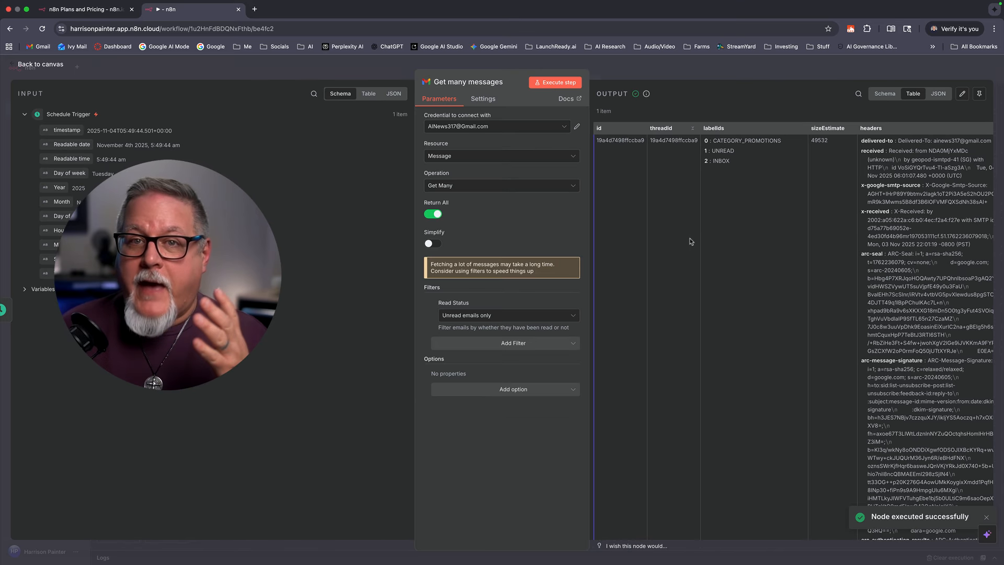
# Step: Review the Gmail node's output table, then go back to the workflow canvas
pyautogui.hscroll(3, 691, 242)
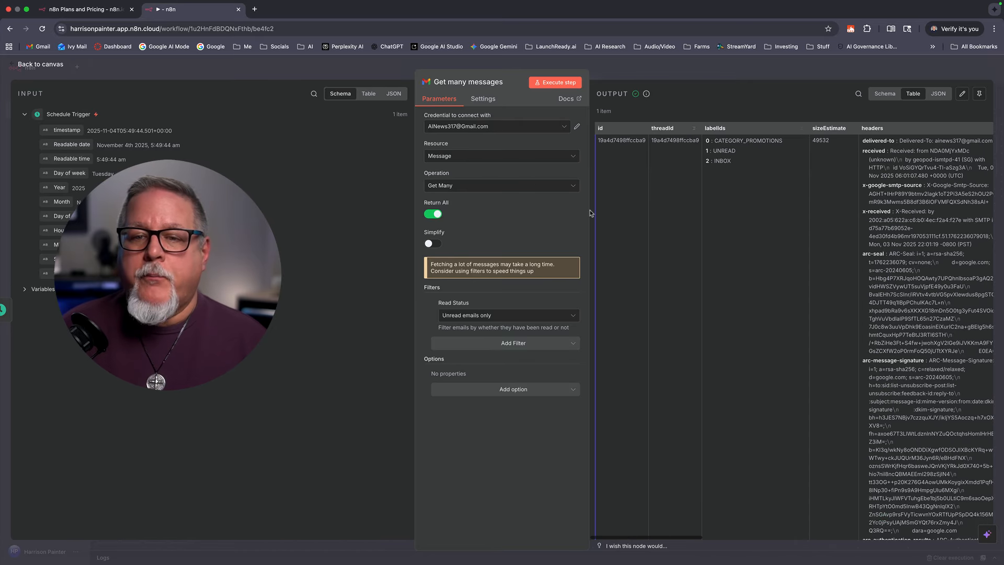
pyautogui.hscroll(5, 689, 238)
pyautogui.hscroll(10, 683, 218)
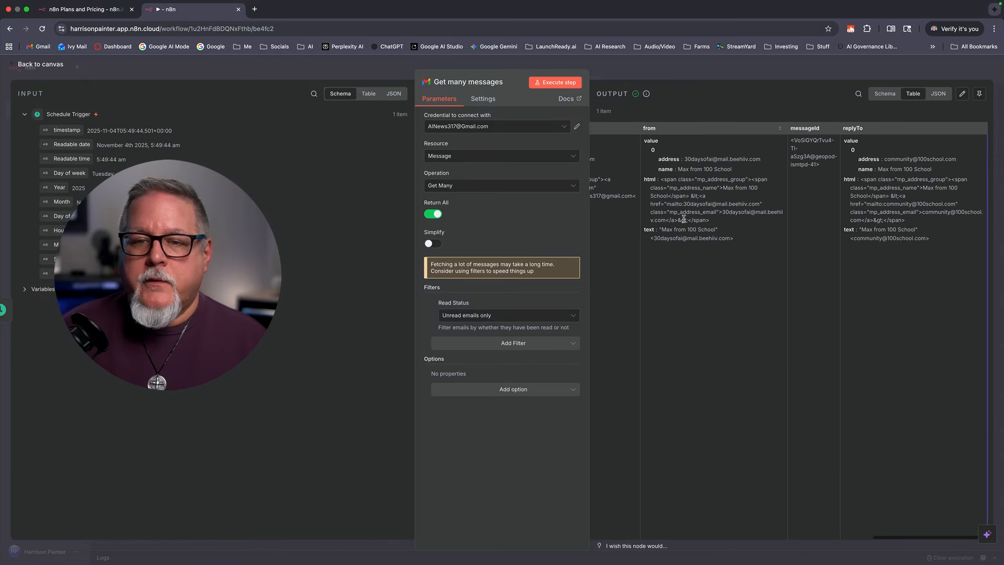
pyautogui.hscroll(-15, 683, 221)
pyautogui.click(48, 71)
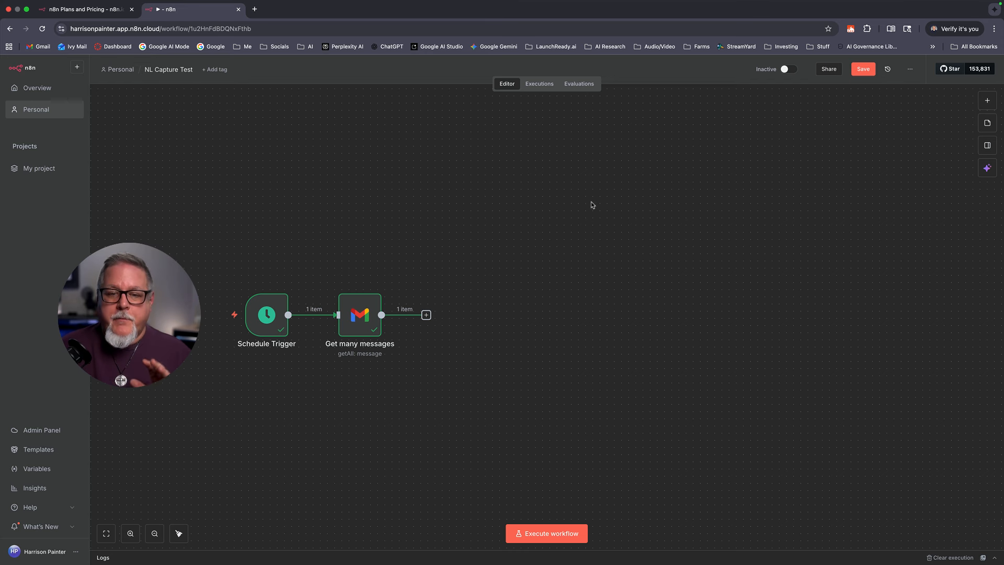
# Step: Add an Aggregate node after Get many messages by searching 'agg'
pyautogui.click(427, 315)
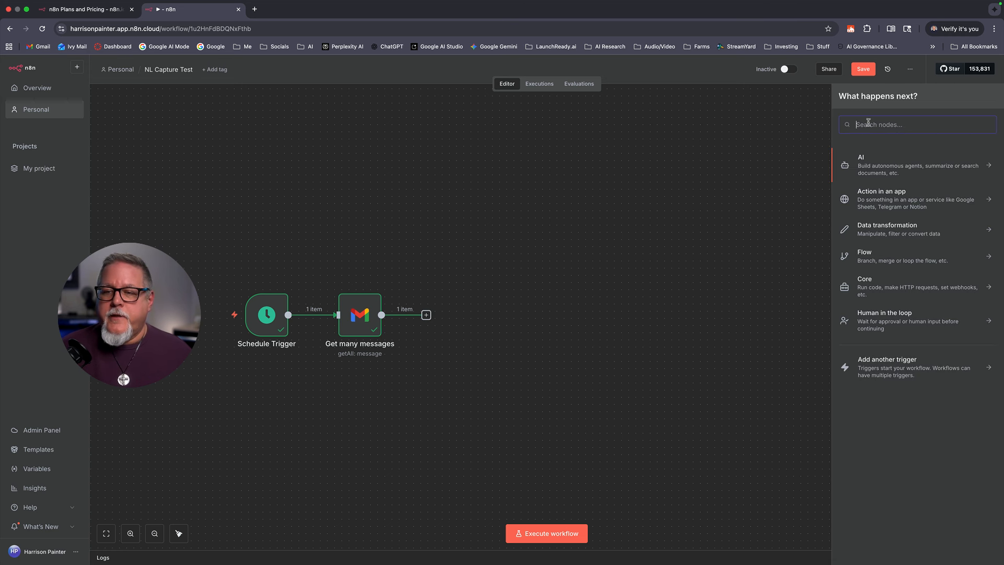
pyautogui.write('agg')
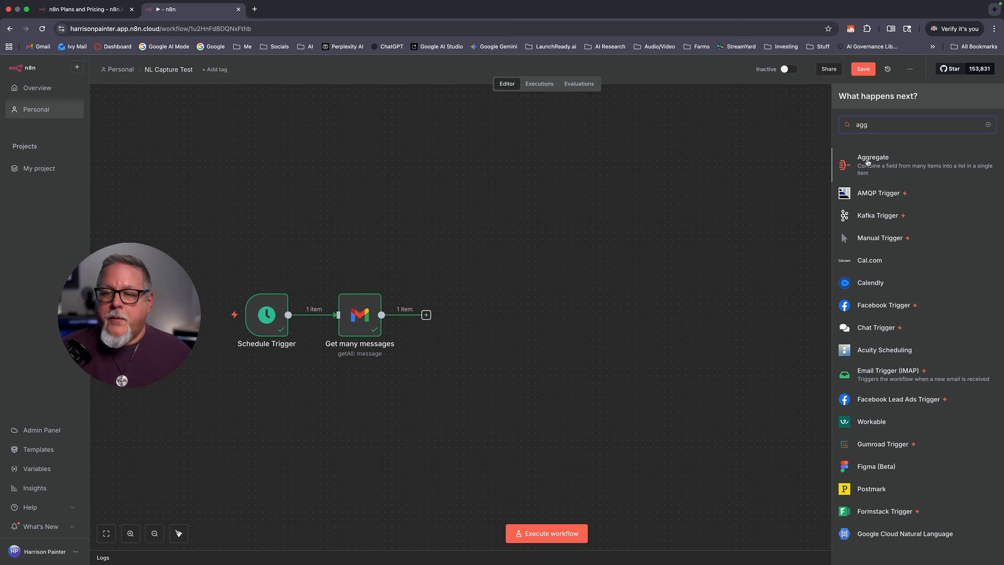
pyautogui.click(869, 162)
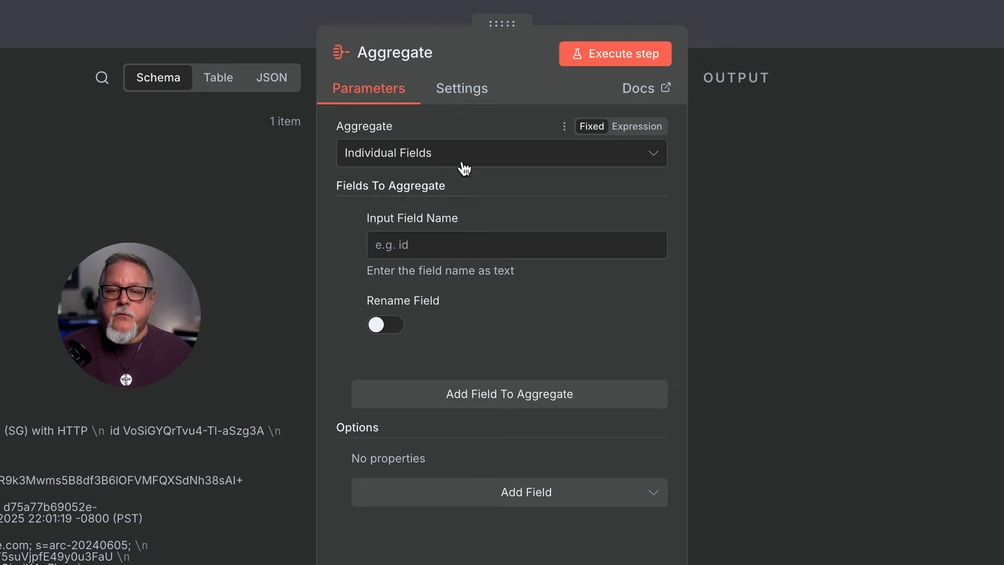
# Step: Keep Individual Fields mode and drag the html field from the input schema into Input Field Name
pyautogui.click(473, 164)
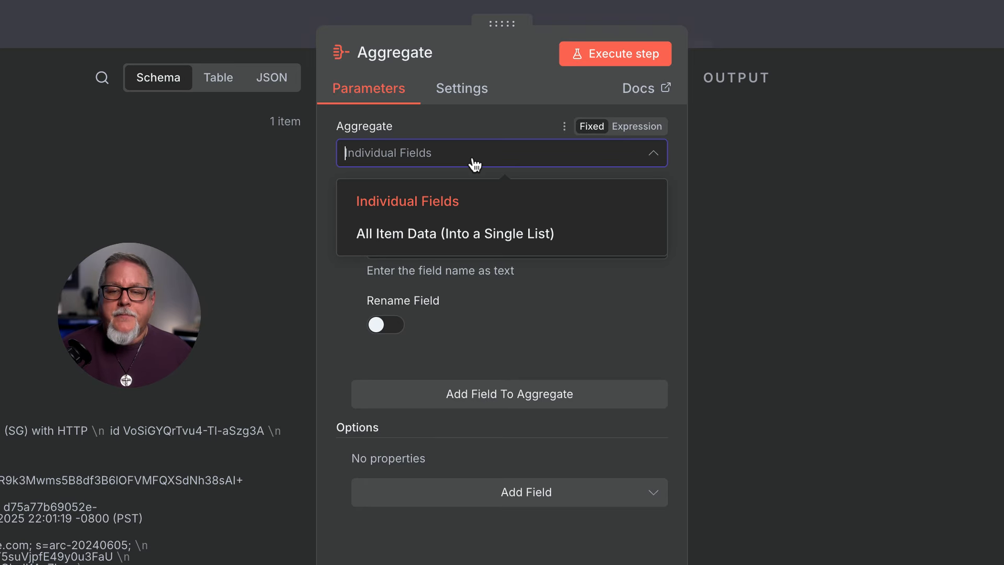
pyautogui.click(475, 164)
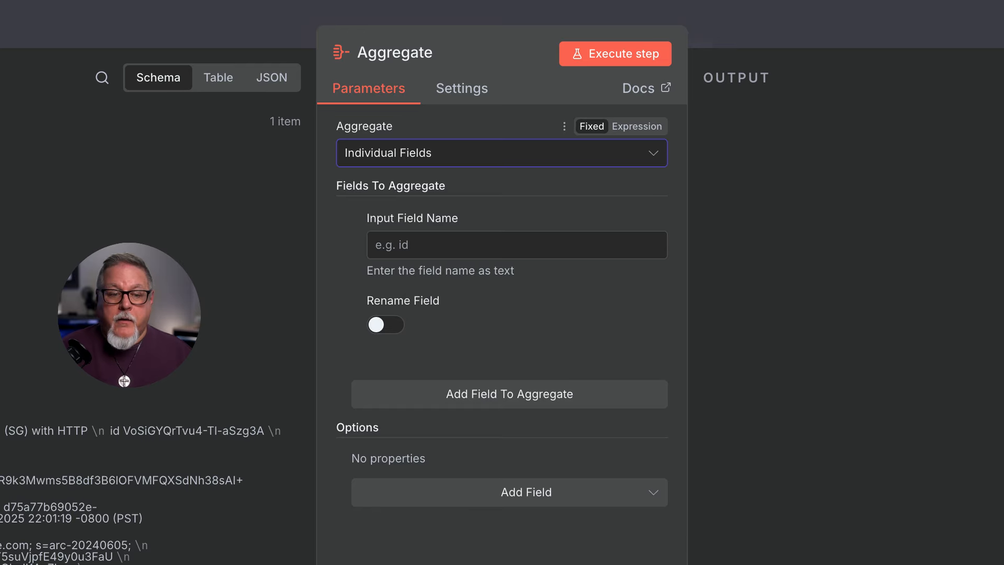
pyautogui.scroll(-3, 147, 418)
pyautogui.scroll(5, 53, 142)
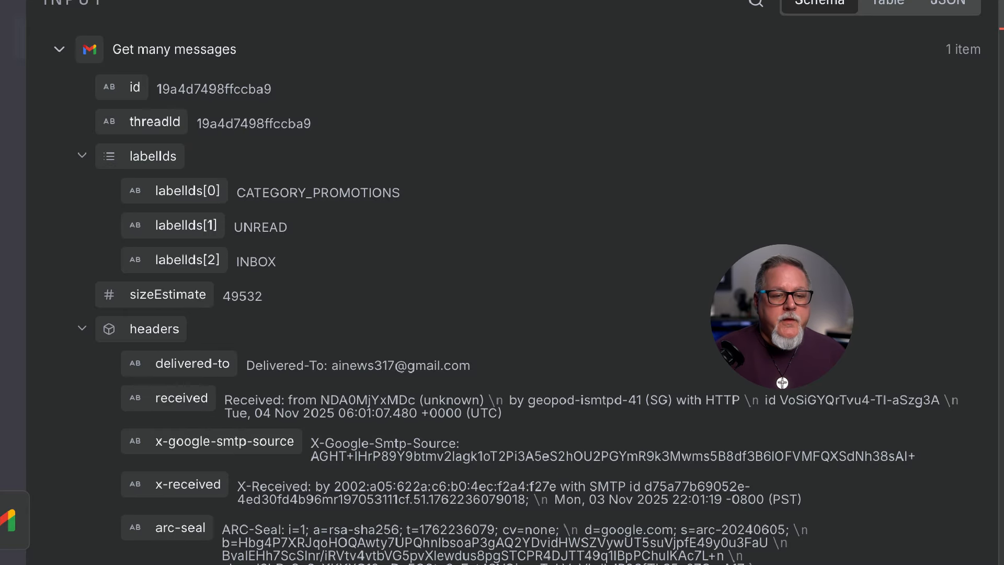
pyautogui.scroll(-15, 130, 539)
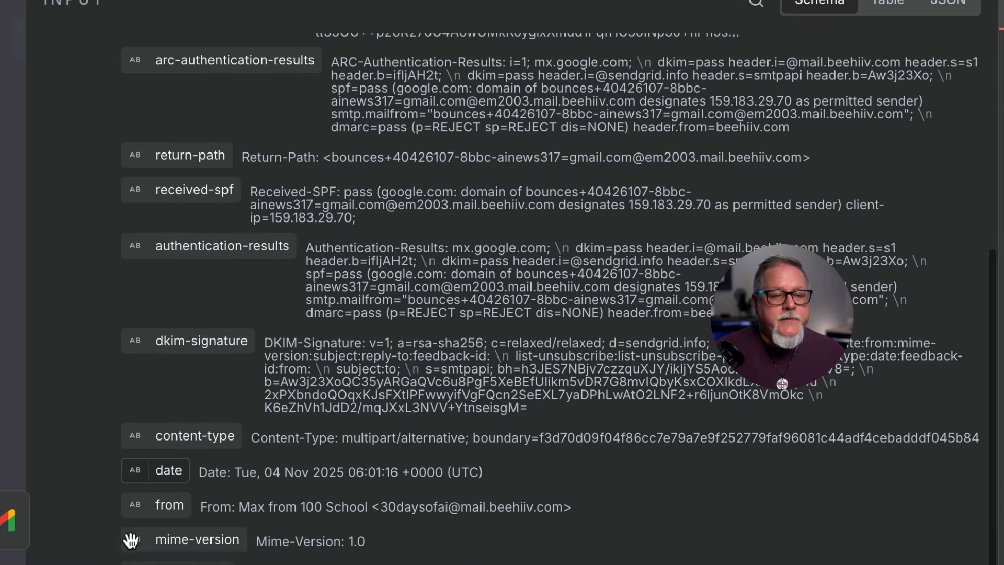
pyautogui.scroll(-15, 131, 538)
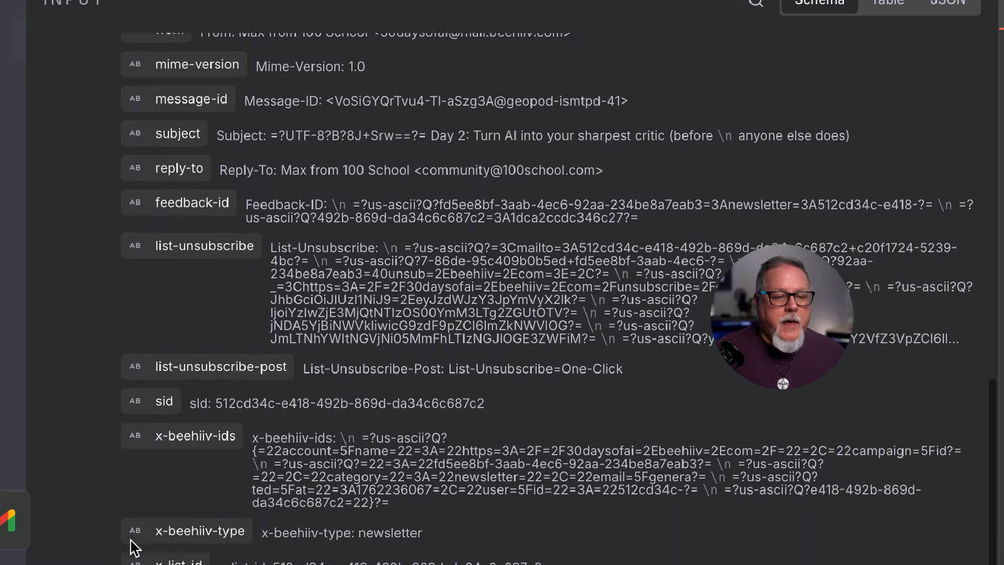
pyautogui.scroll(-7, 131, 540)
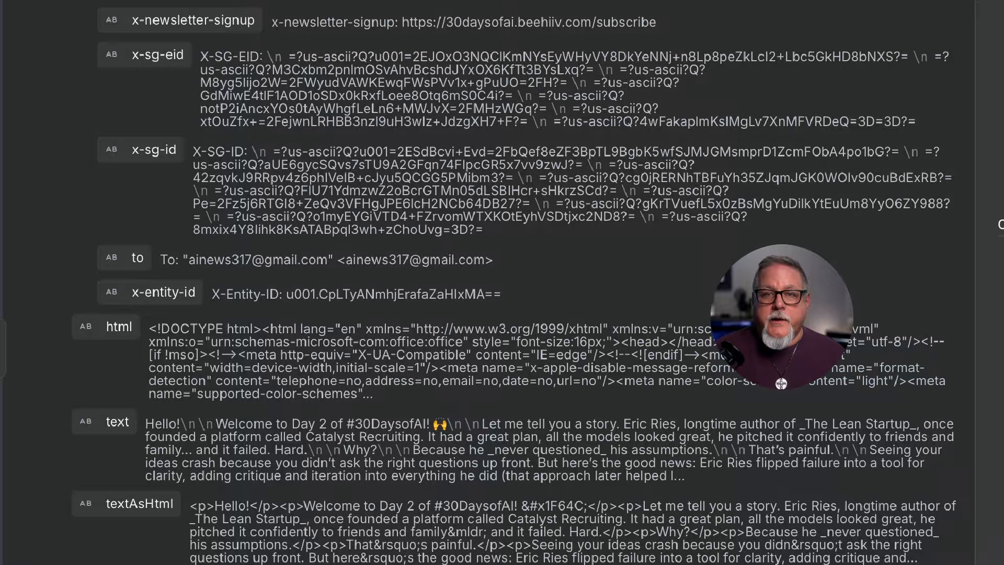
pyautogui.moveTo(104, 335); pyautogui.dragTo(539, 109)
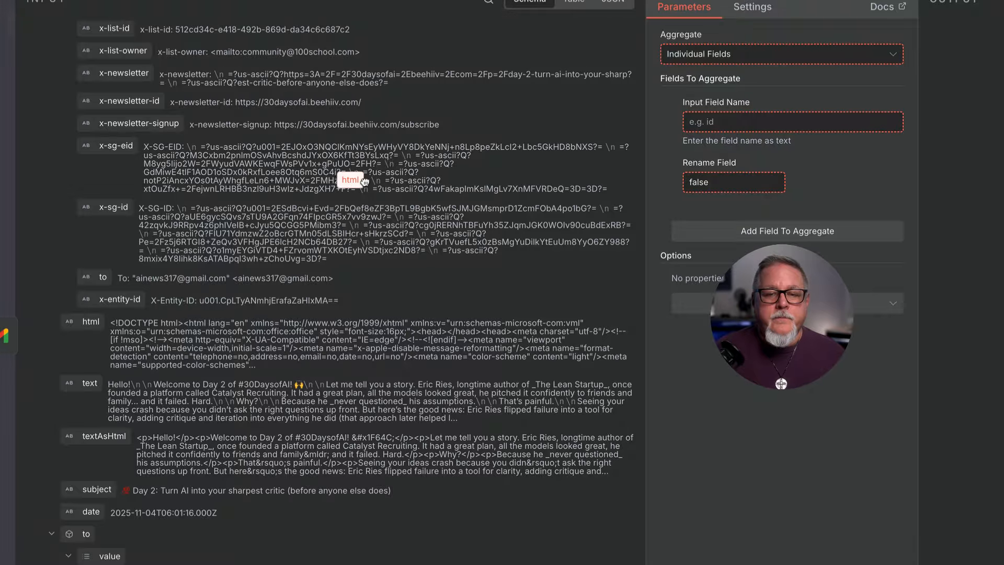
pyautogui.moveTo(364, 181); pyautogui.dragTo(700, 121)
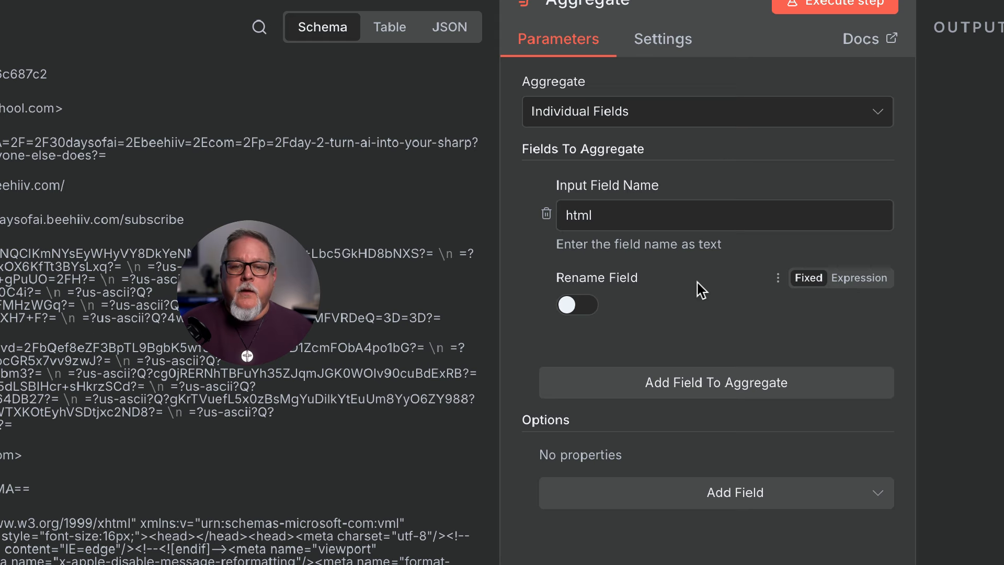
# Step: Turn on Rename Field and set the output field name to allNewsletters
pyautogui.click(579, 309)
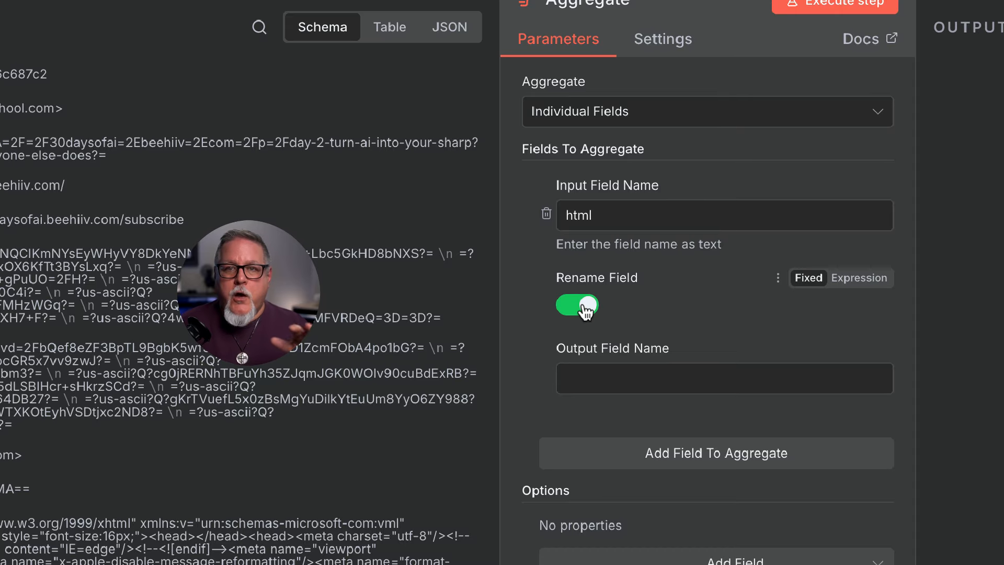
pyautogui.click(604, 373)
pyautogui.write('allNewsle')
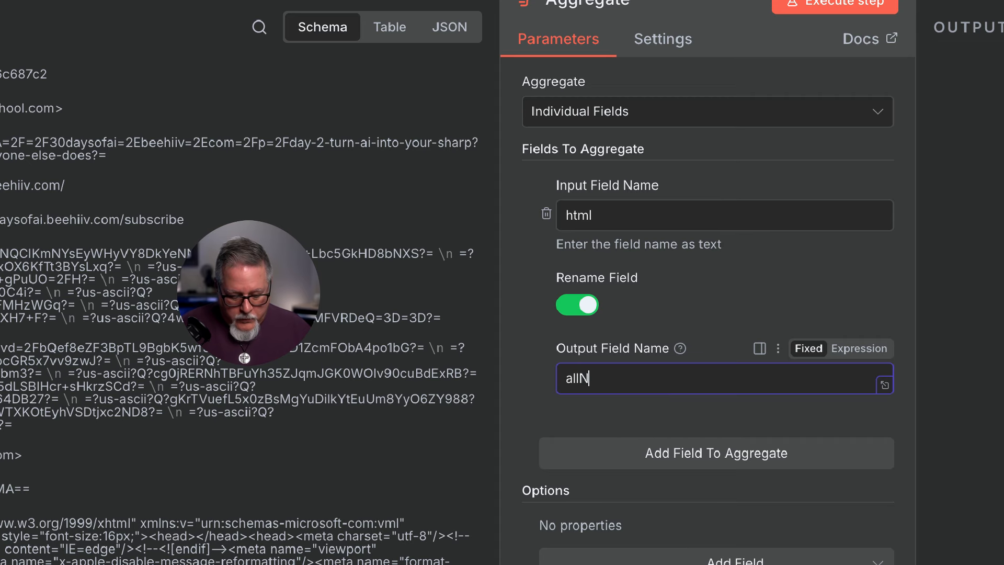
pyautogui.write('tters')
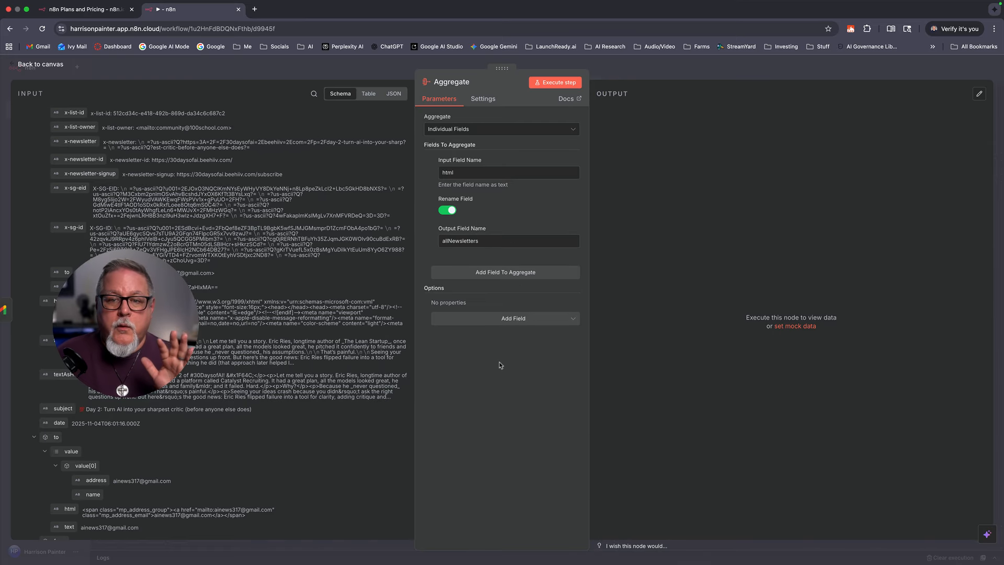
# Step: Execute the Aggregate step, check the allNewsletters output, and go back to the canvas
pyautogui.click(558, 85)
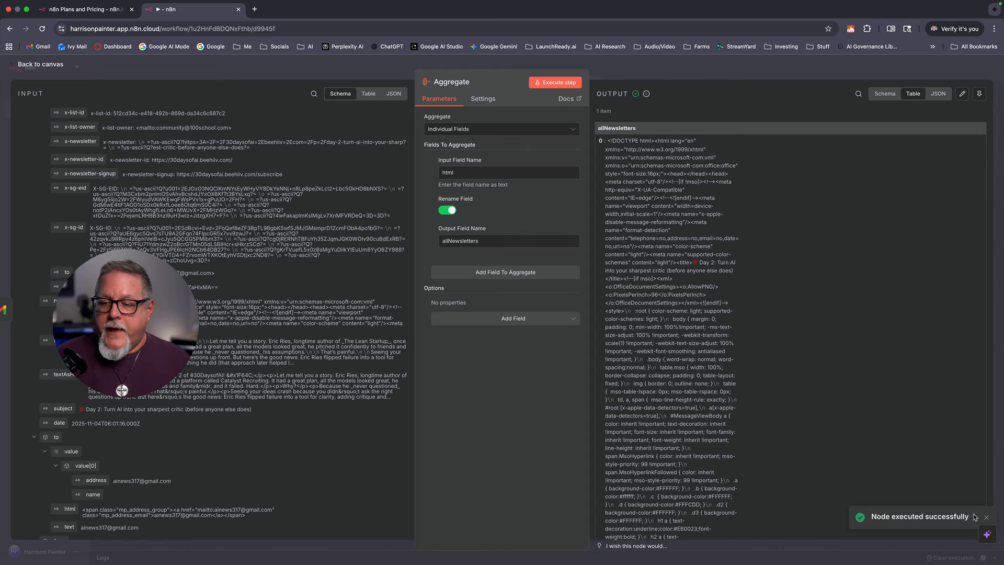
pyautogui.scroll(-5, 697, 338)
pyautogui.scroll(-10, 696, 338)
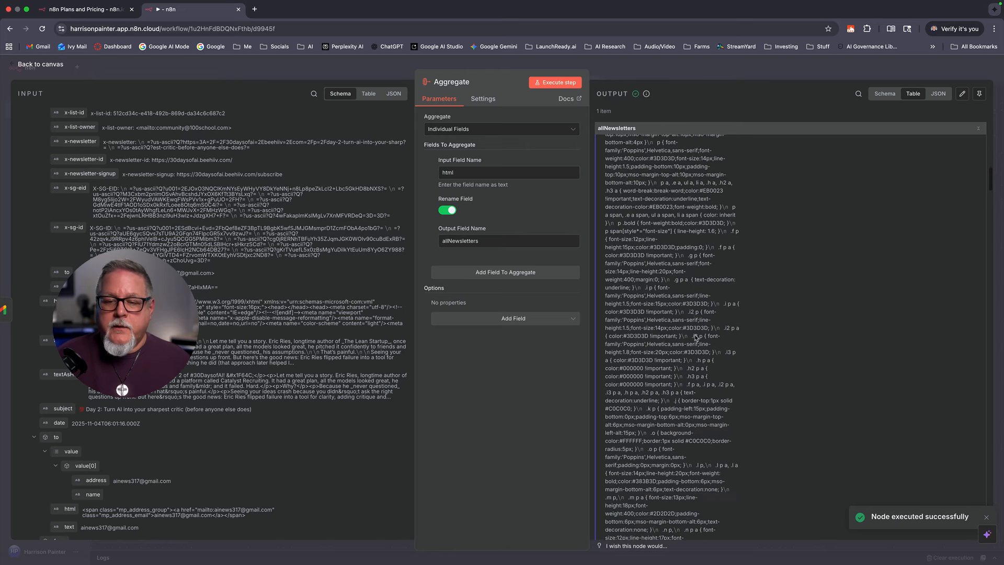
pyautogui.scroll(-10, 695, 338)
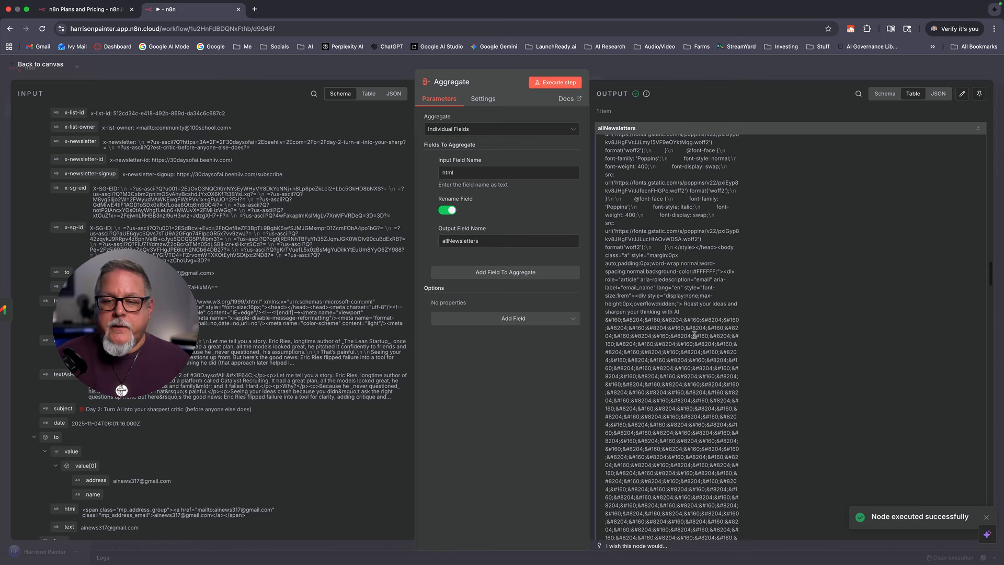
pyautogui.scroll(-10, 694, 334)
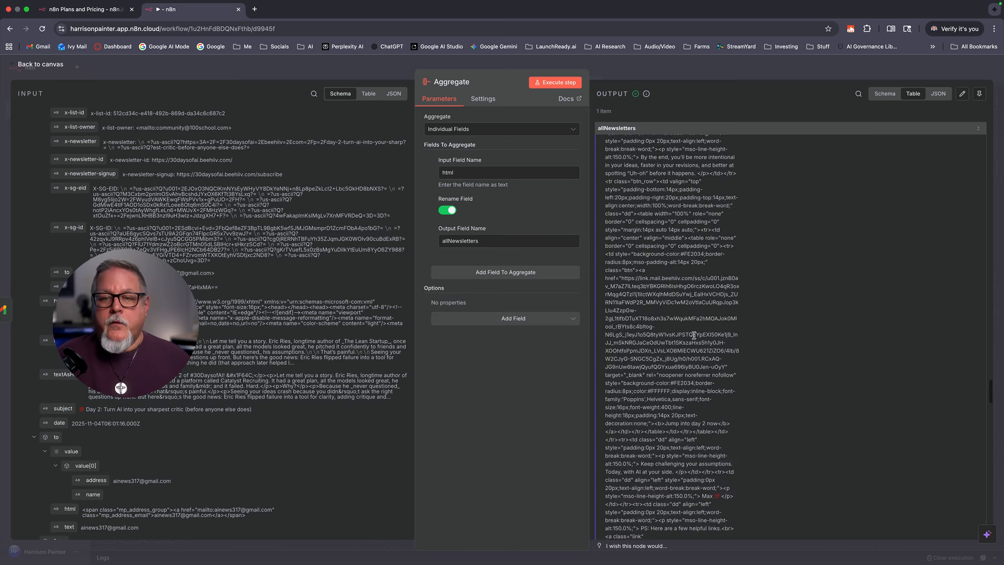
pyautogui.scroll(20, 693, 335)
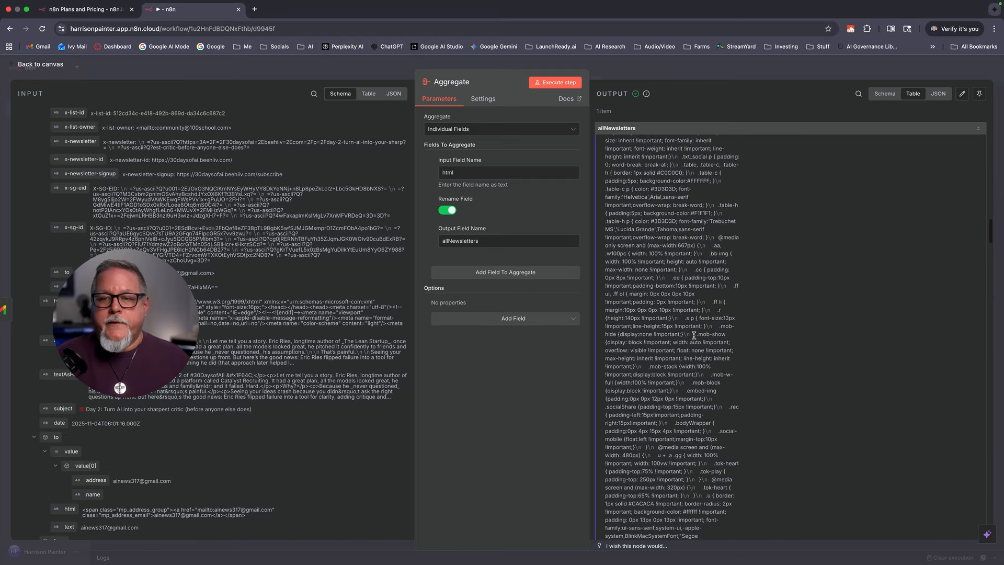
pyautogui.click(50, 65)
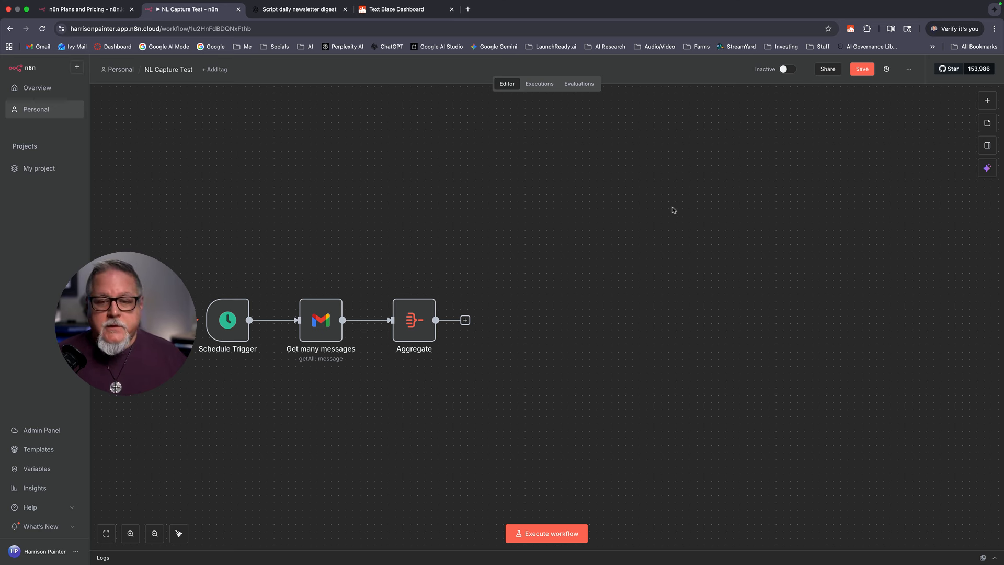
# Step: Insert an AI Agent node after Aggregate, then close its settings to view the canvas
pyautogui.click(465, 320)
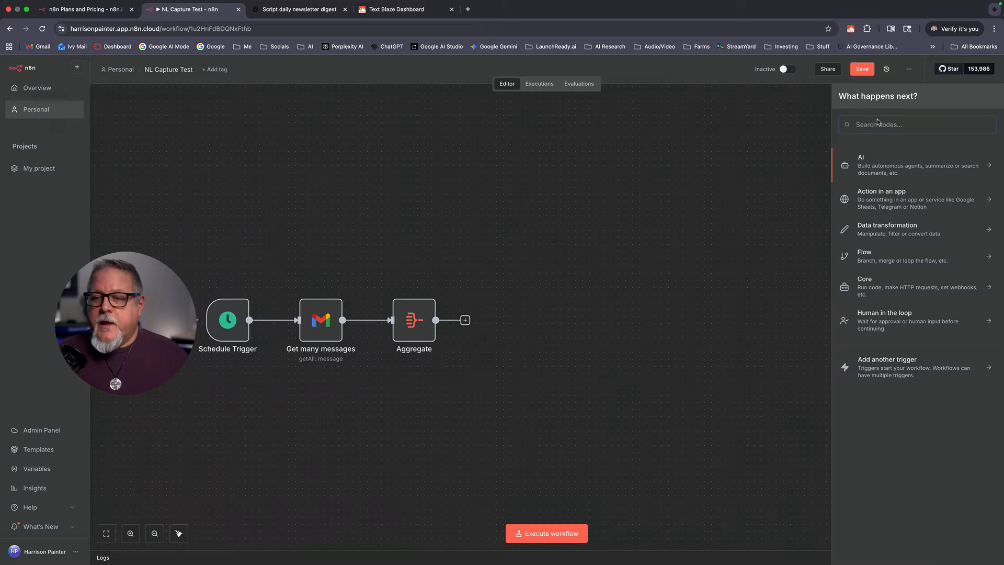
pyautogui.write('Ai Agen')
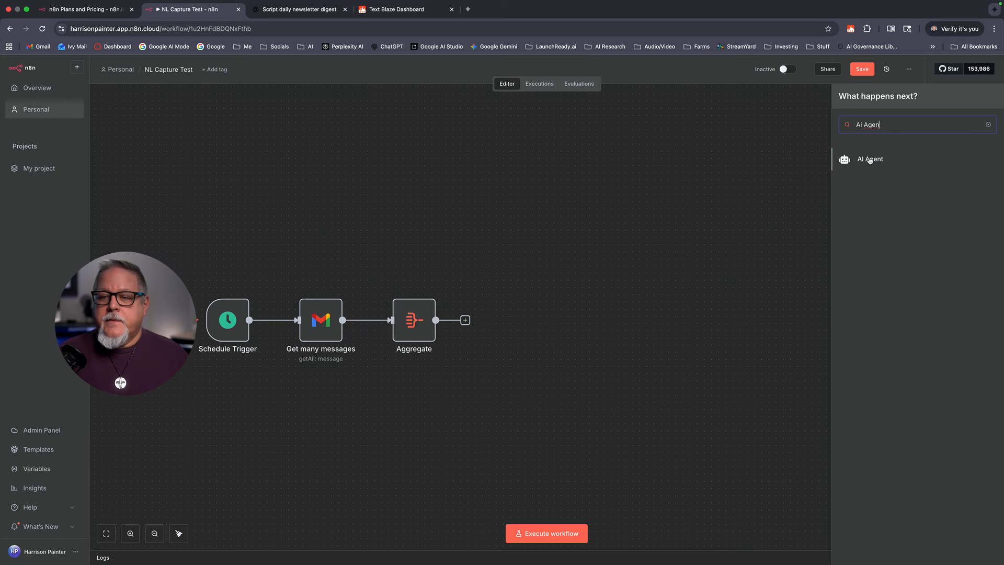
pyautogui.click(869, 159)
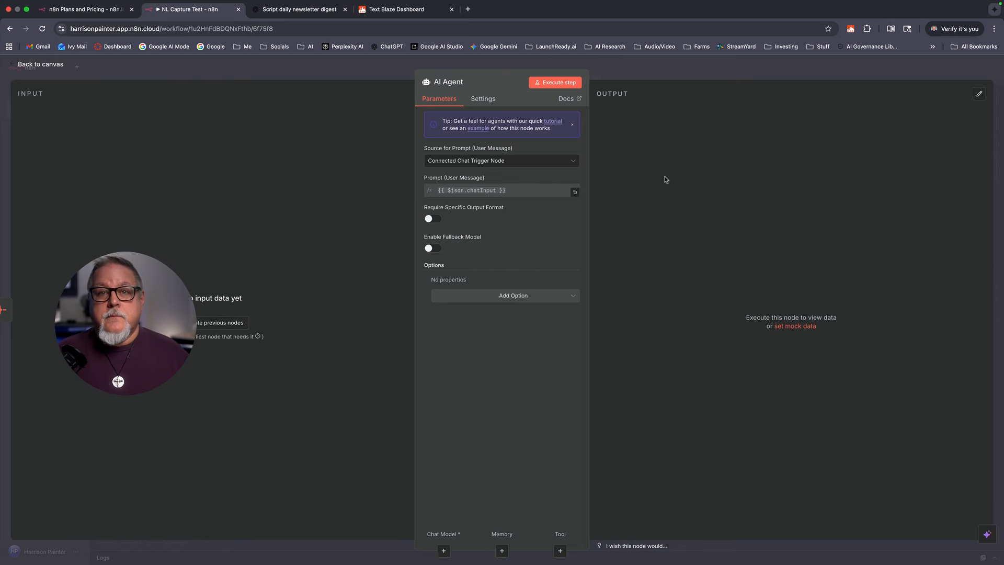
pyautogui.click(41, 65)
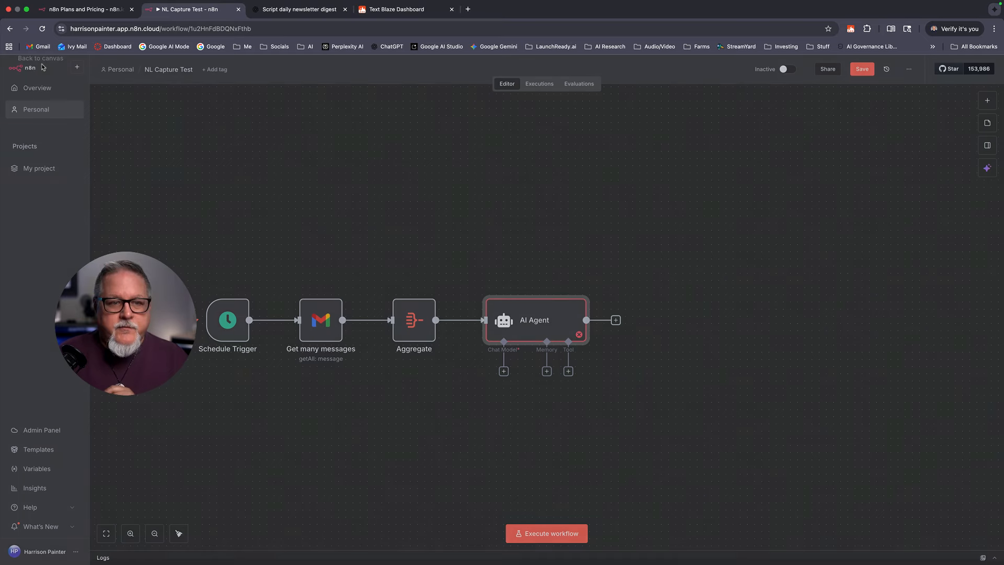
# Step: In the AI Agent, set Source for Prompt to Define below and enter the newsletter prompt
pyautogui.doubleClick(536, 319)
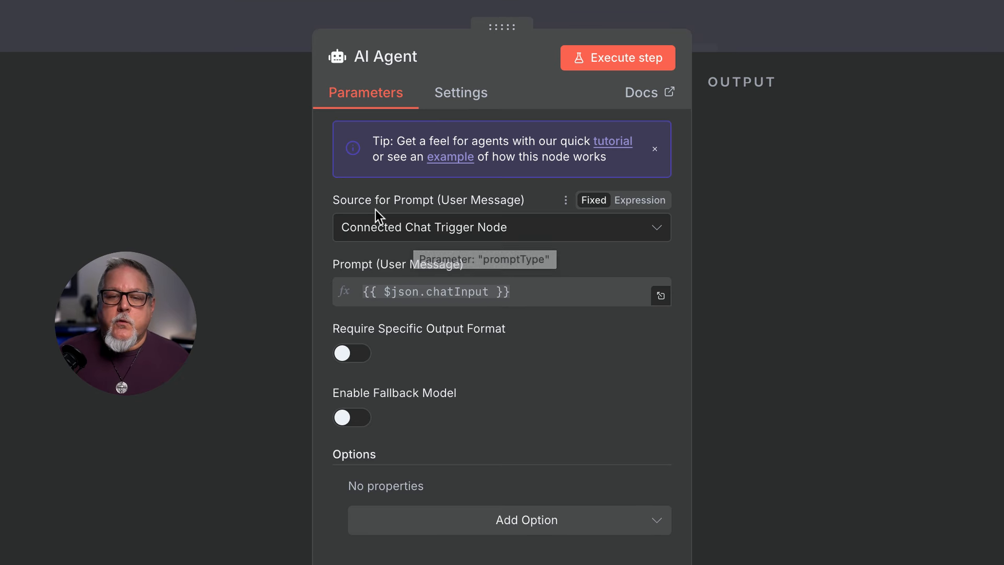
pyautogui.click(655, 230)
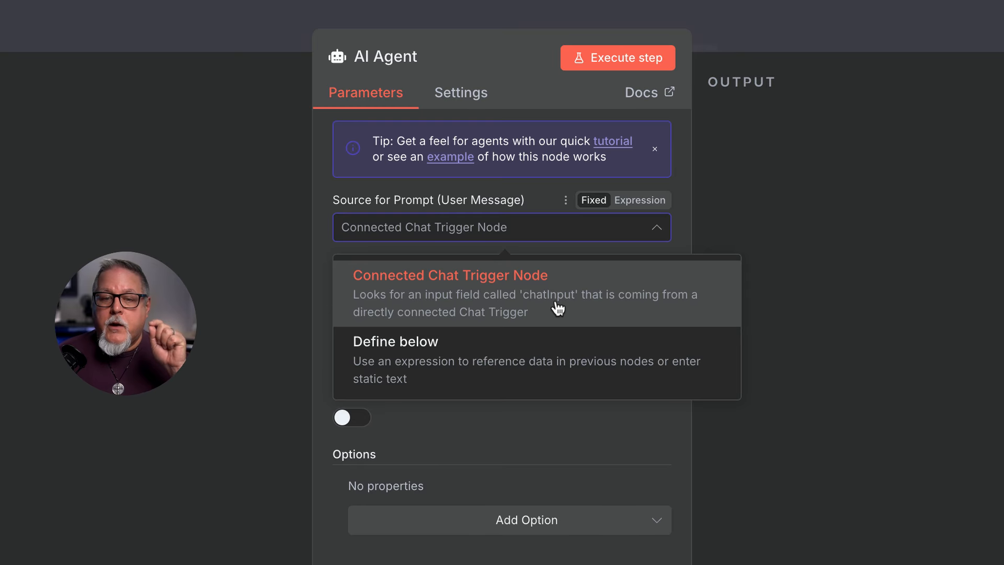
pyautogui.click(504, 357)
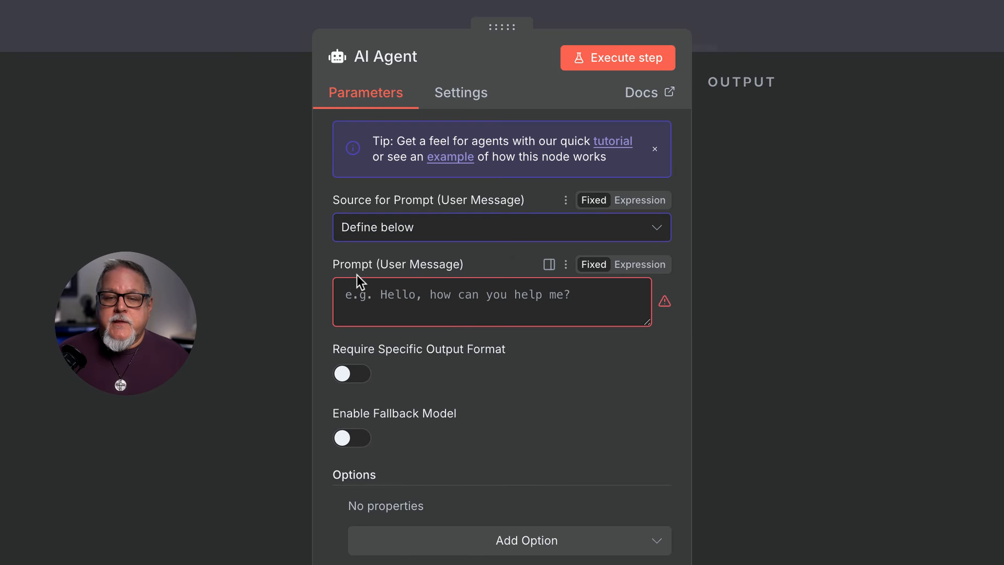
pyautogui.click(426, 299)
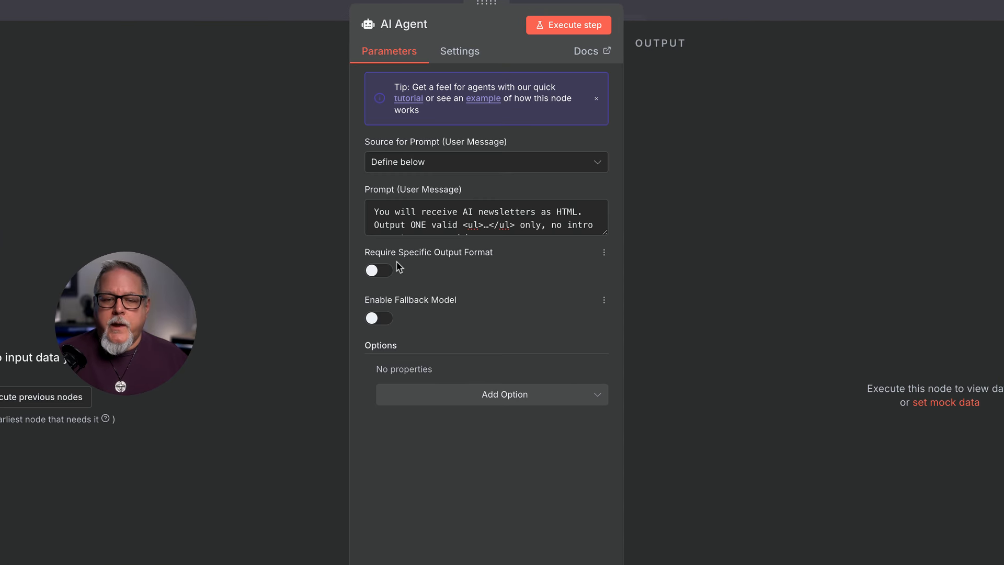
# Step: Add the System Message option under the AI Agent's options and delete its default text
pyautogui.click(556, 395)
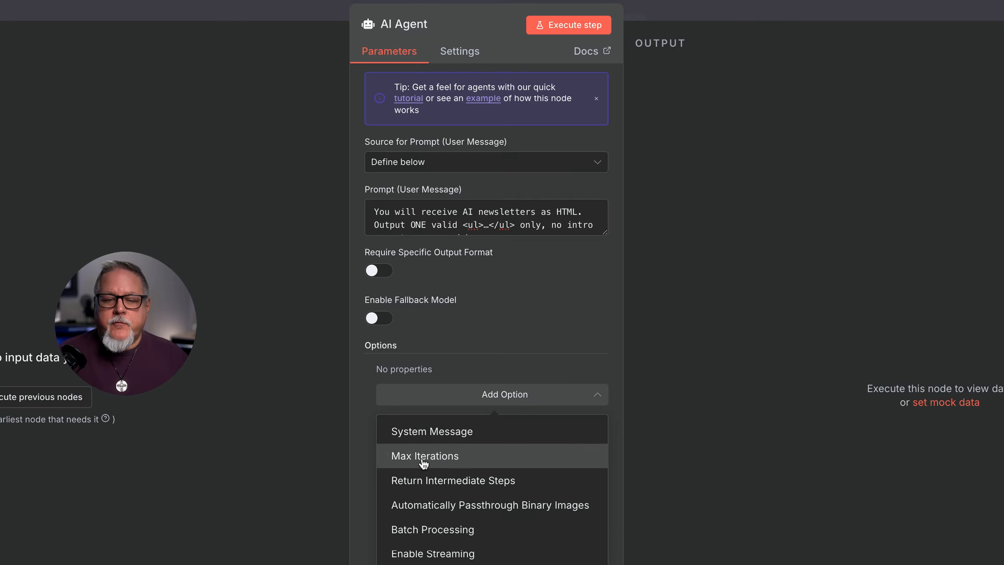
pyautogui.click(424, 430)
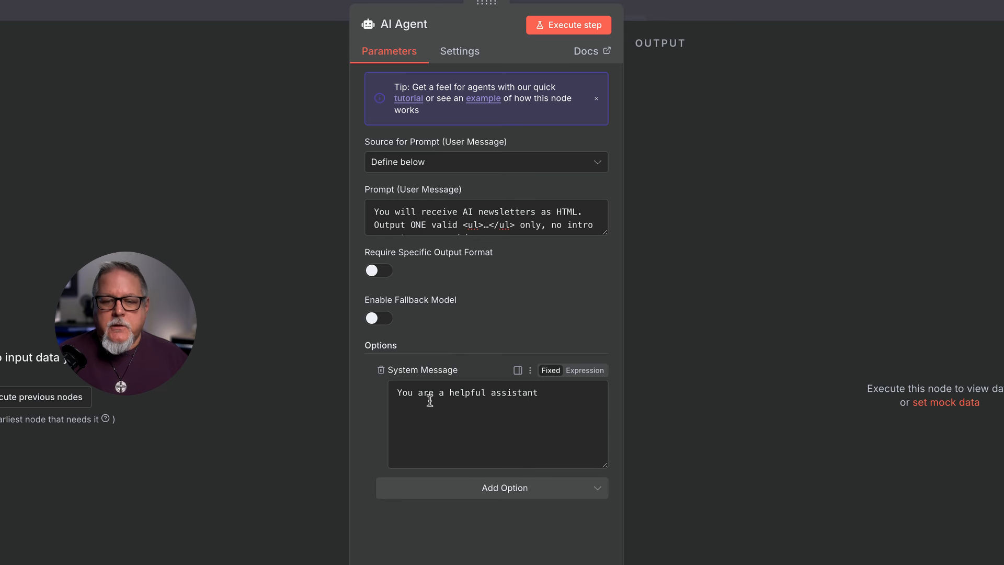
pyautogui.moveTo(547, 389); pyautogui.dragTo(371, 385)
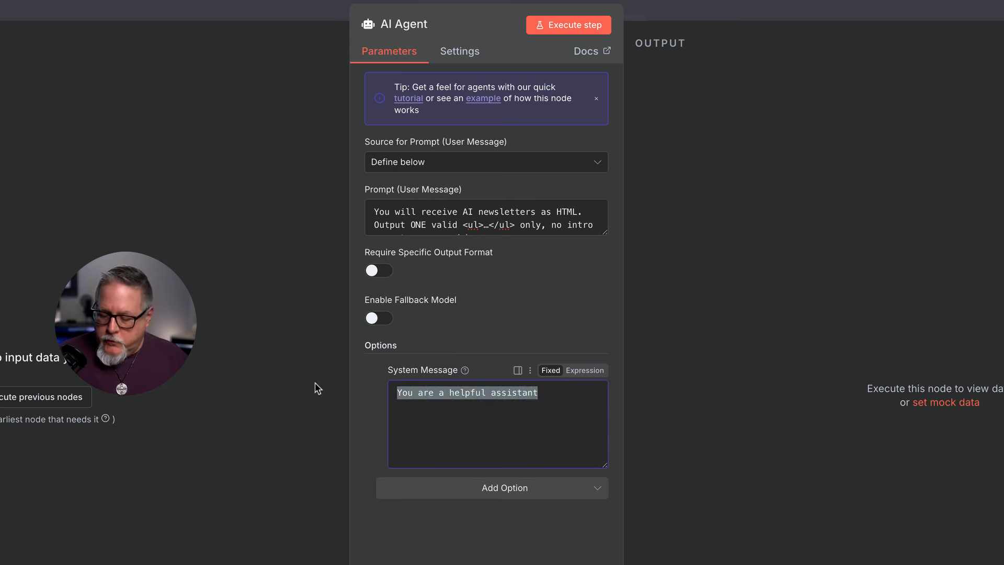
pyautogui.press('BackSpace')
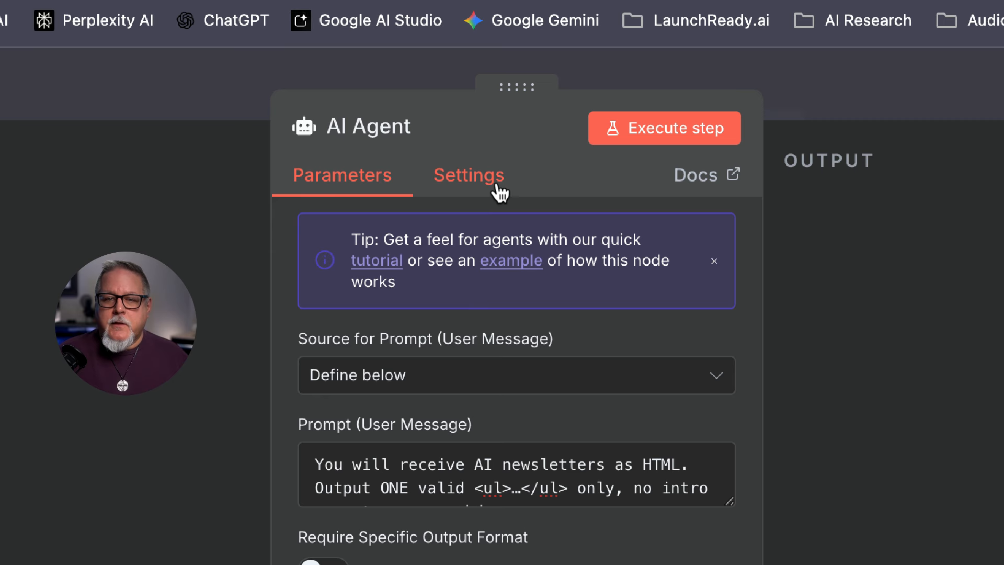
# Step: In the AI Agent settings, turn on Retry On Fail with 5000 ms between tries
pyautogui.click(488, 192)
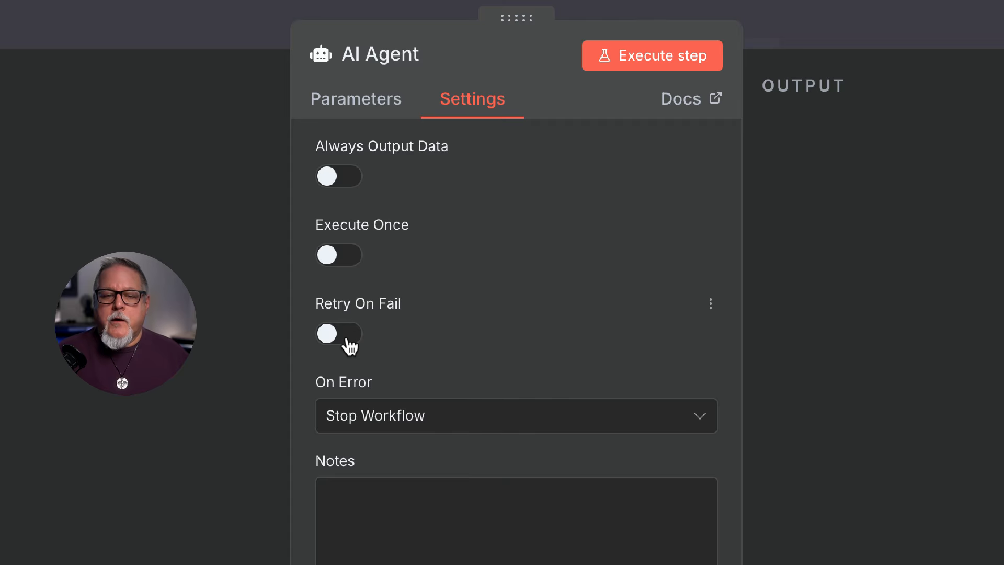
pyautogui.click(348, 343)
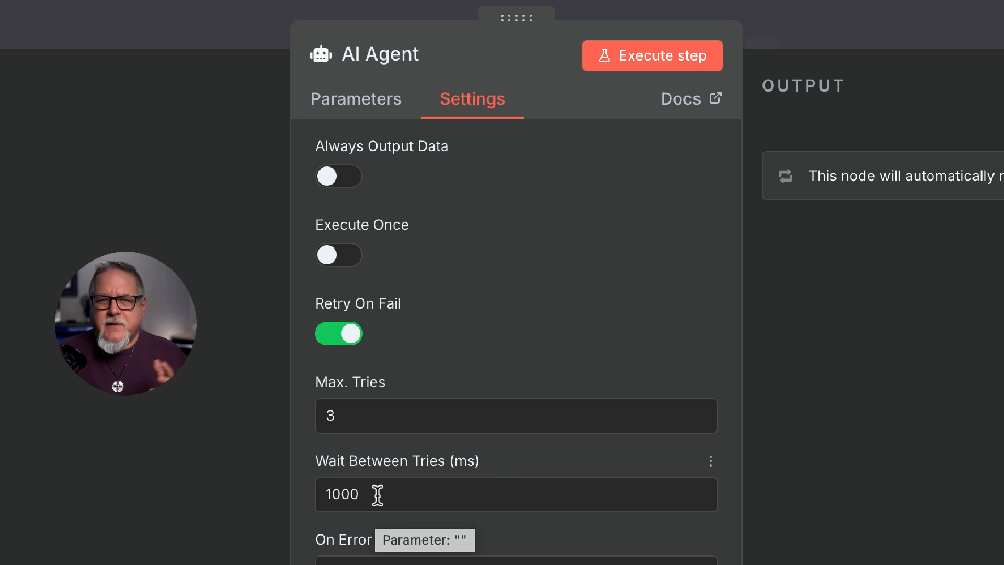
pyautogui.click(333, 493)
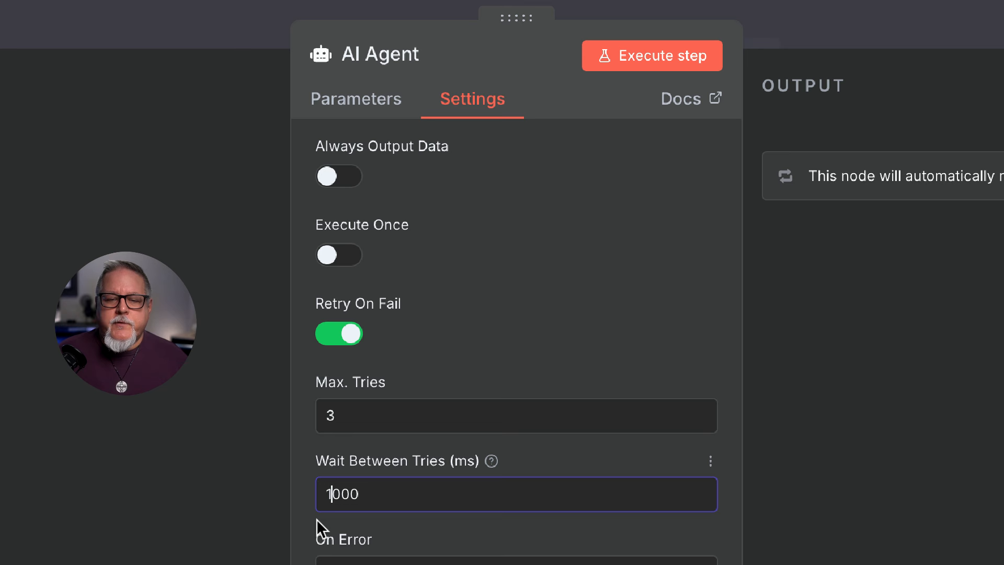
pyautogui.press('BackSpace')
pyautogui.write('5')
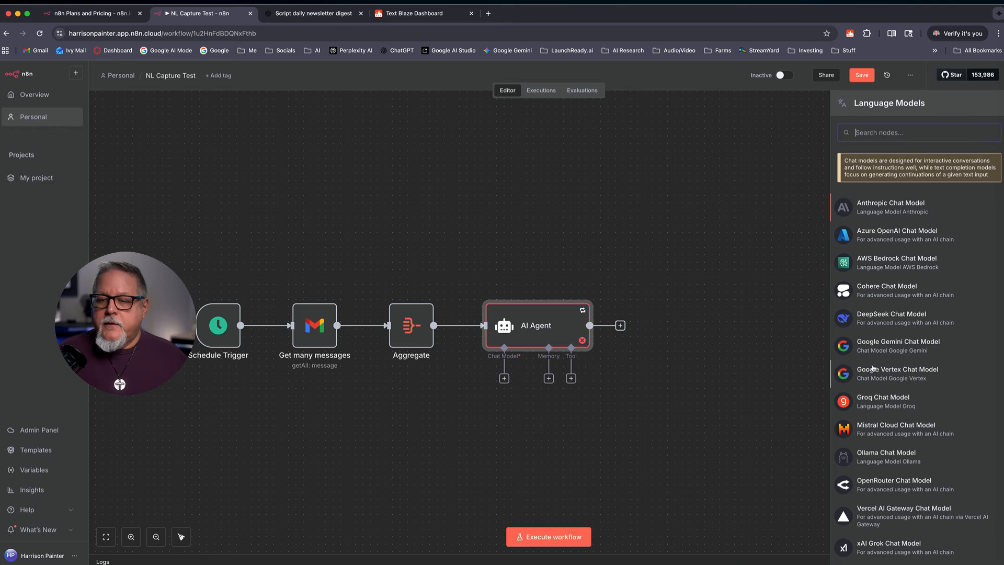
# Step: Pick Google Gemini Chat Model from the Language Models list as the agent's model
pyautogui.scroll(-1, 872, 368)
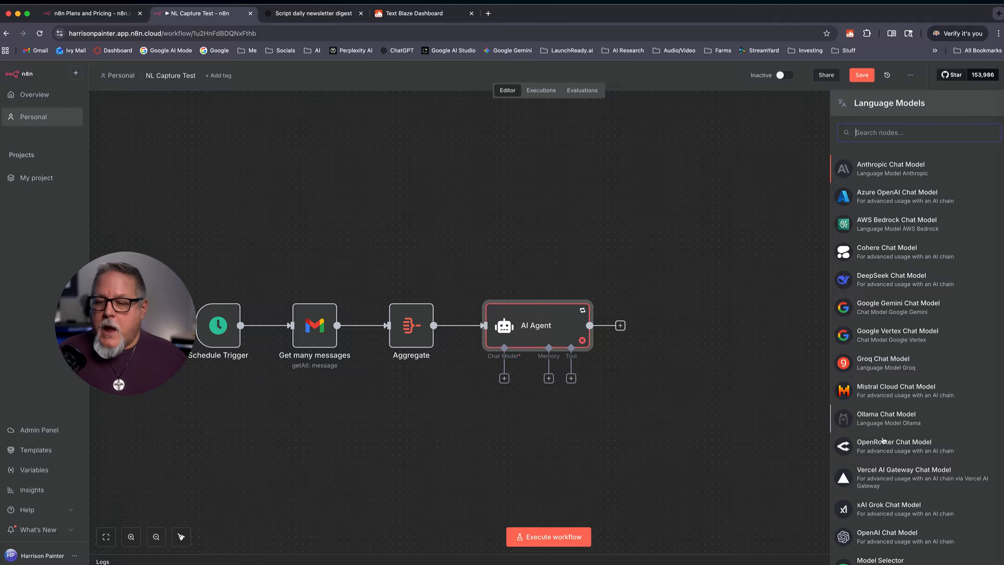
pyautogui.scroll(-1, 904, 469)
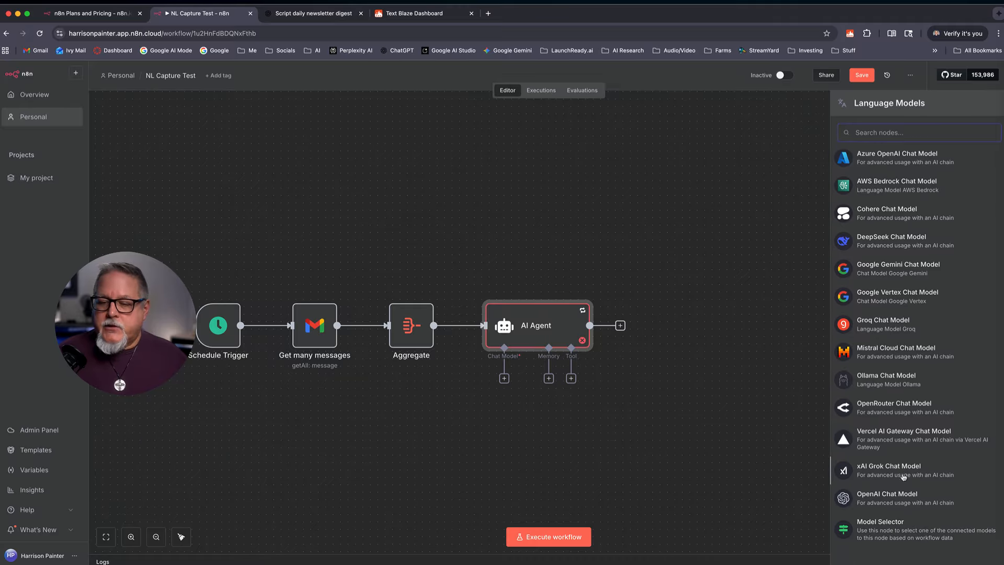
pyautogui.scroll(2, 886, 475)
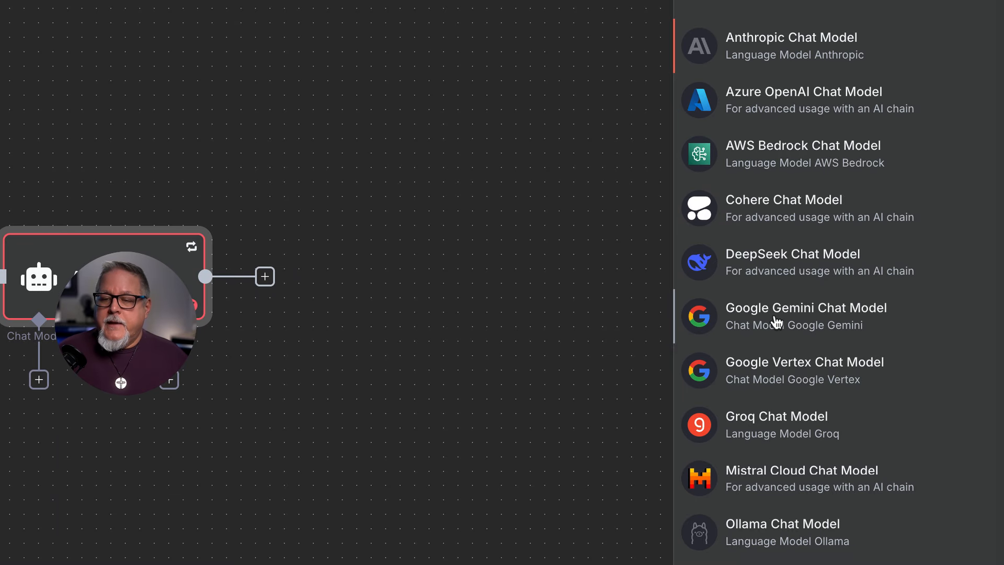
pyautogui.click(776, 321)
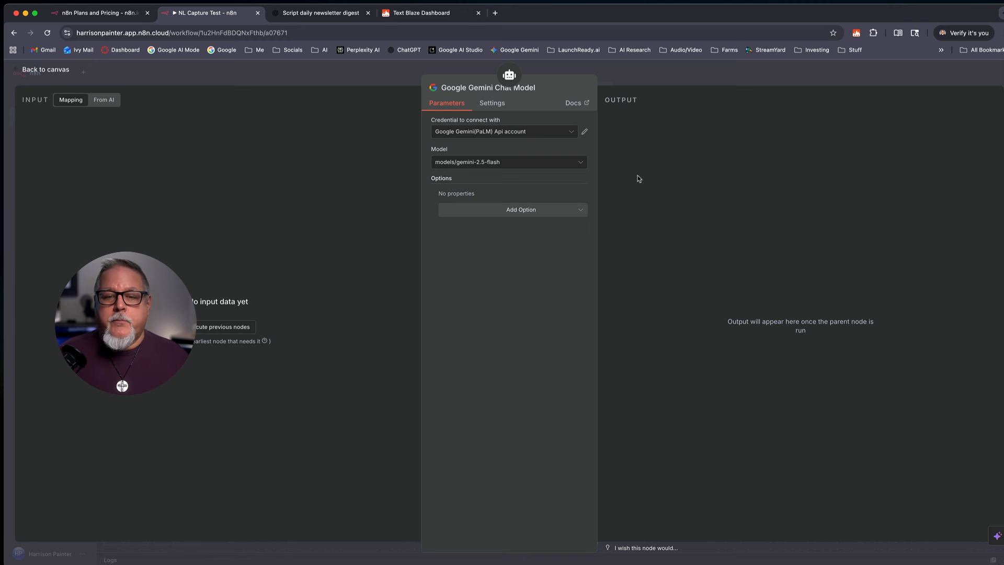
# Step: Choose Create new credential from the Gemini node's credential dropdown
pyautogui.click(573, 133)
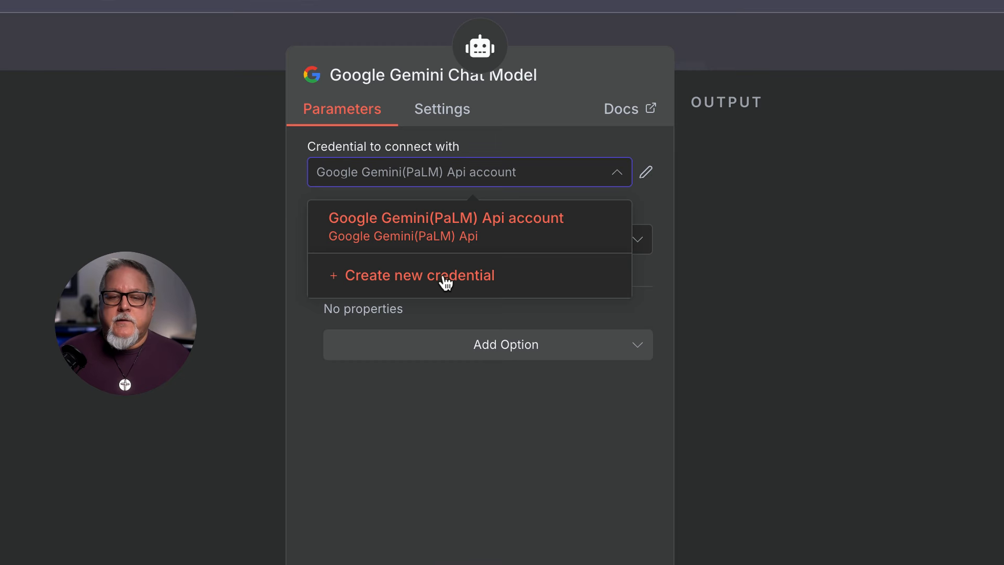
pyautogui.click(441, 280)
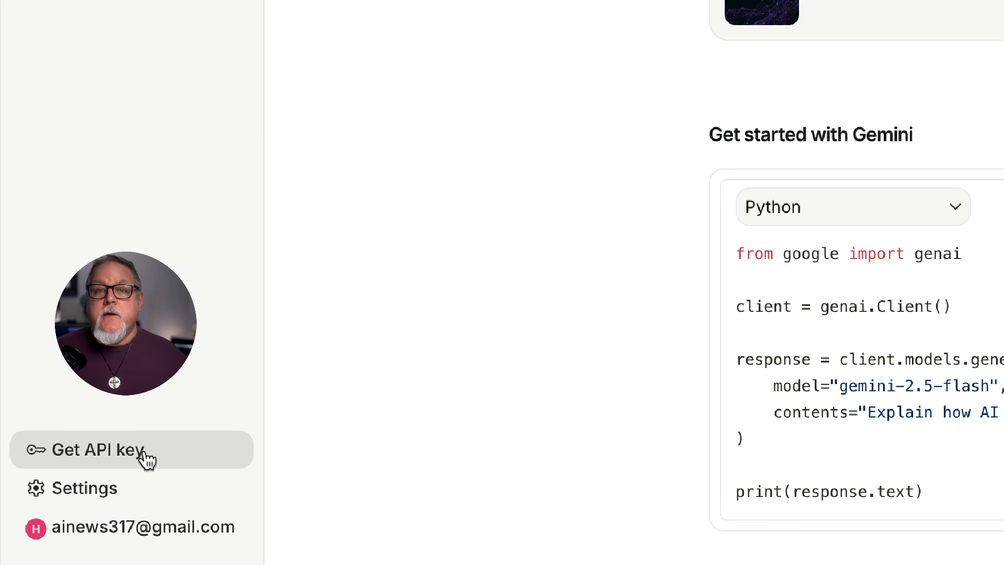
# Step: Create an API key named 'Test 1' in the Default Gemini Project and copy it
pyautogui.click(146, 453)
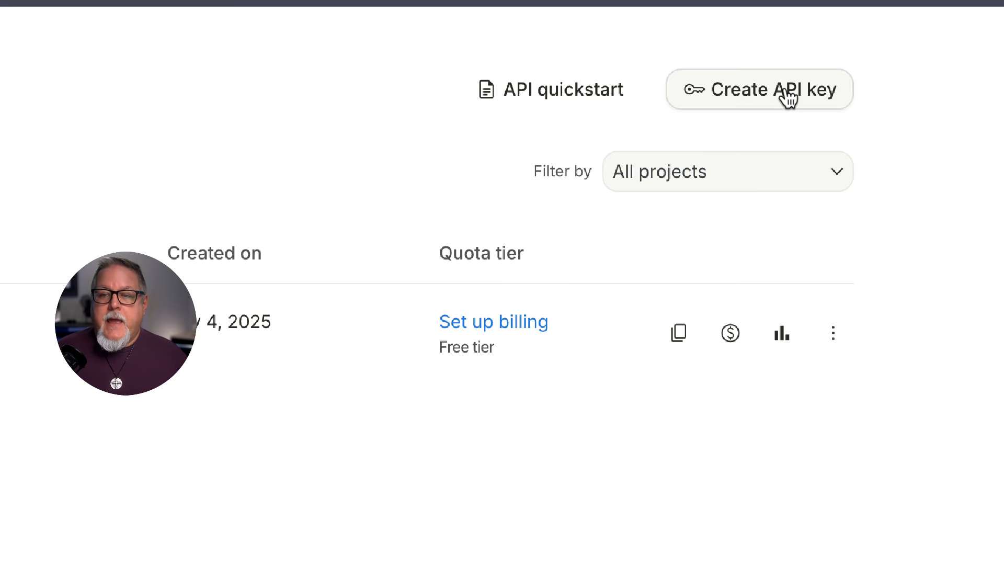
pyautogui.click(787, 87)
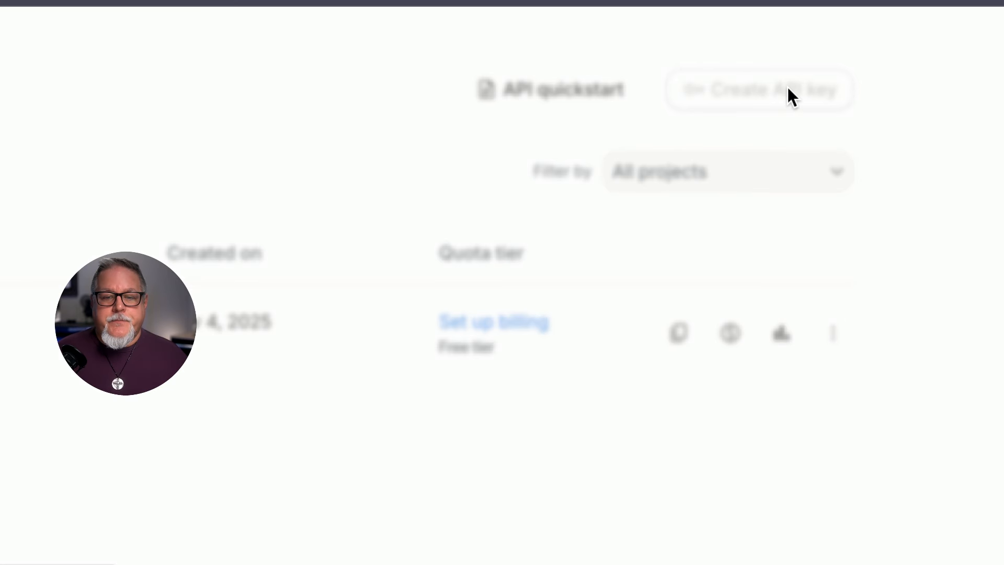
pyautogui.click(353, 211)
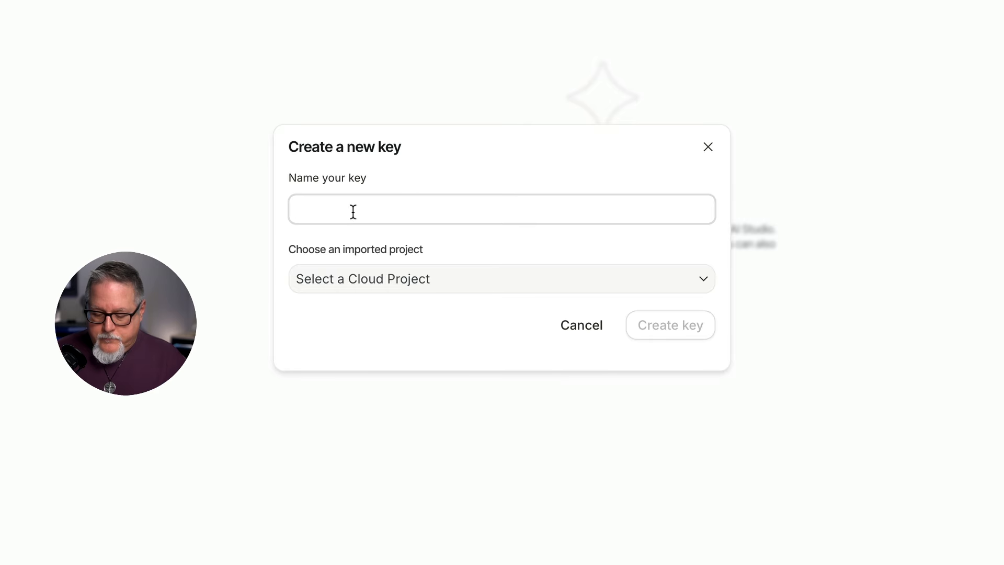
pyautogui.write('Test')
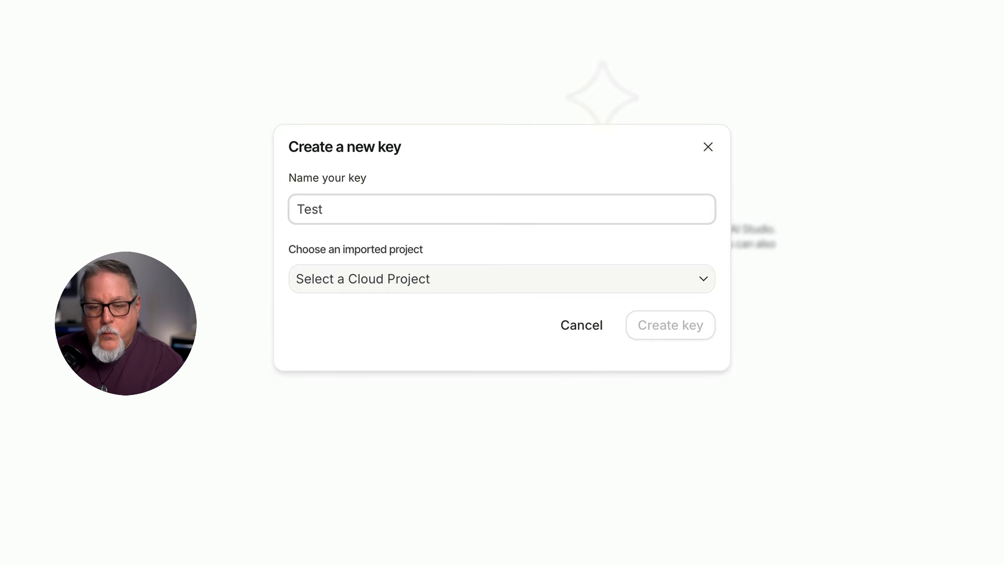
pyautogui.write(' 1')
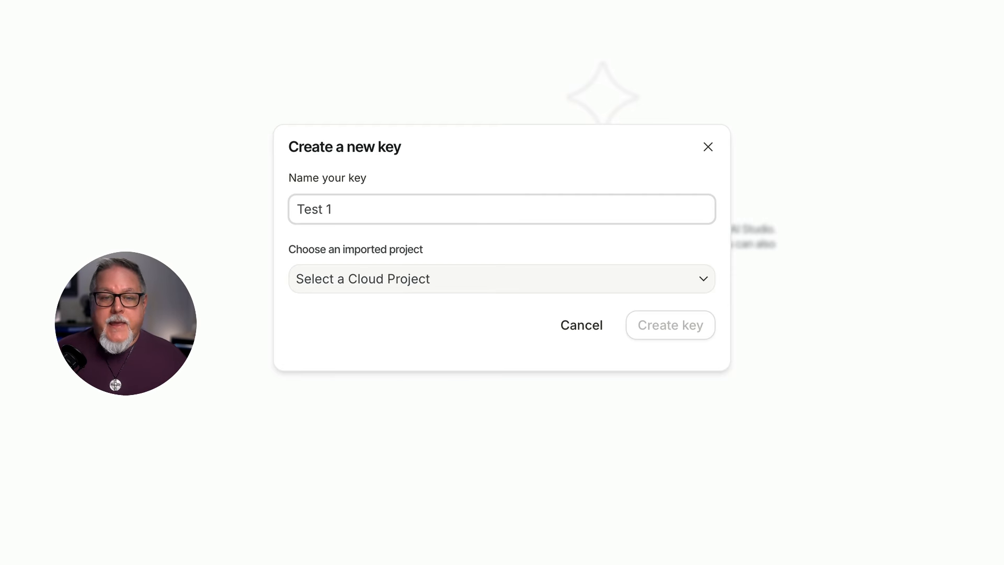
pyautogui.click(468, 287)
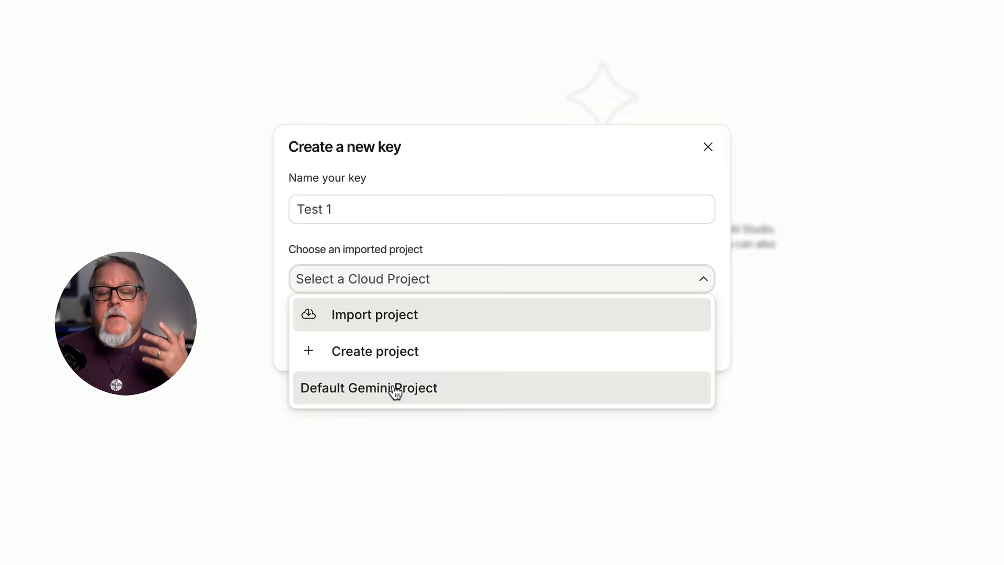
pyautogui.click(395, 390)
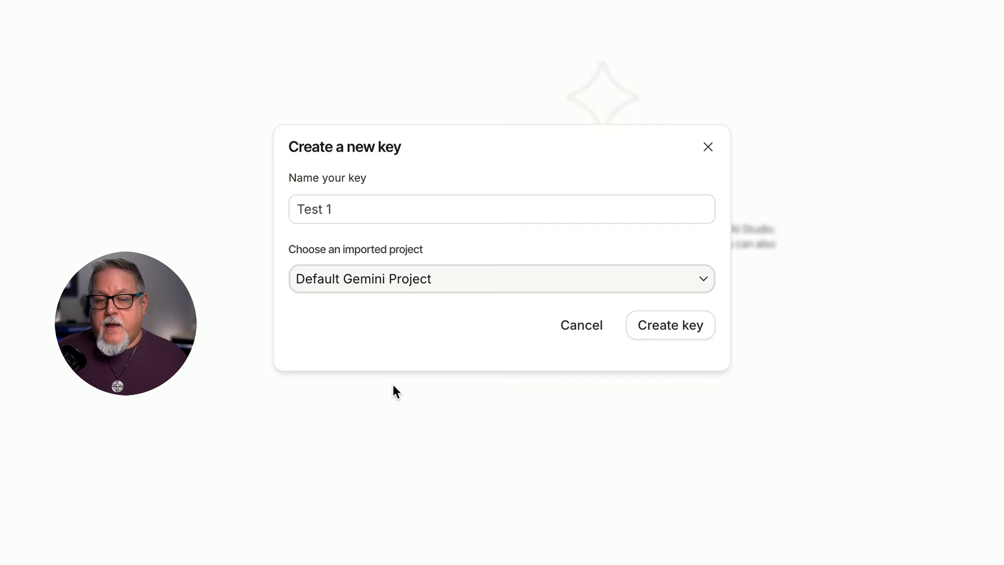
pyautogui.click(681, 335)
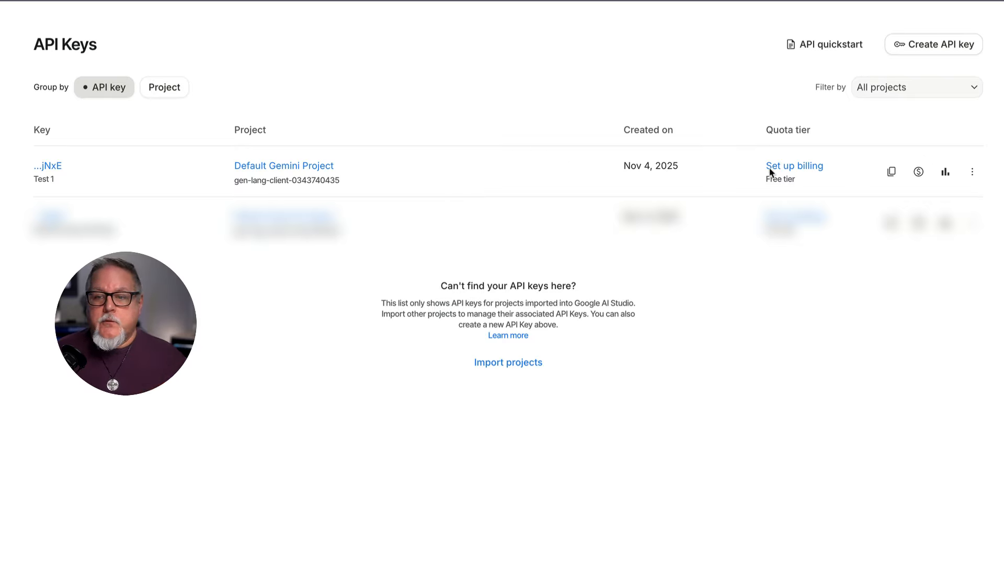
pyautogui.click(892, 172)
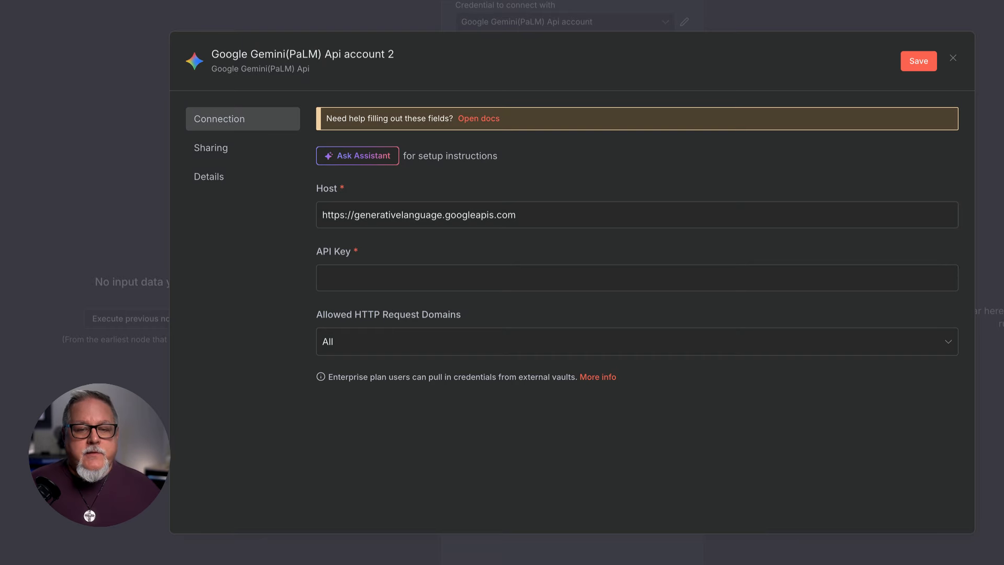
# Step: Paste the copied API key into the new Gemini credential, then save and test it
pyautogui.click(351, 279)
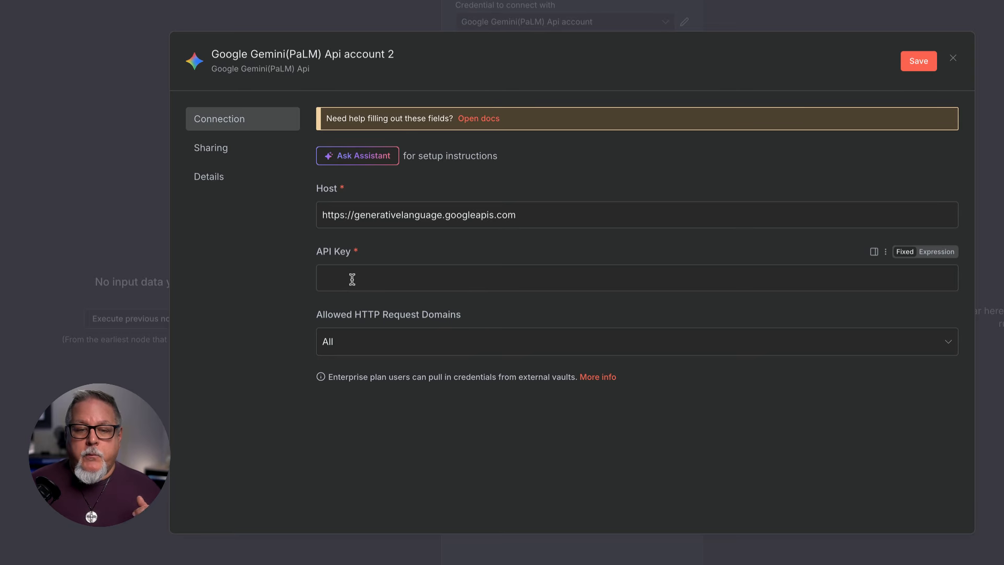
pyautogui.rightClick(350, 277)
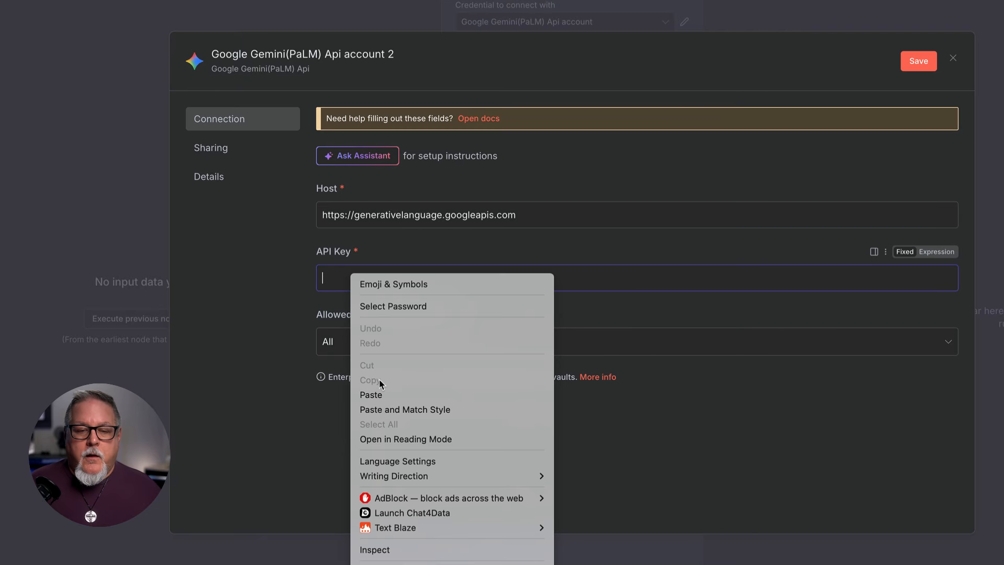
pyautogui.click(381, 396)
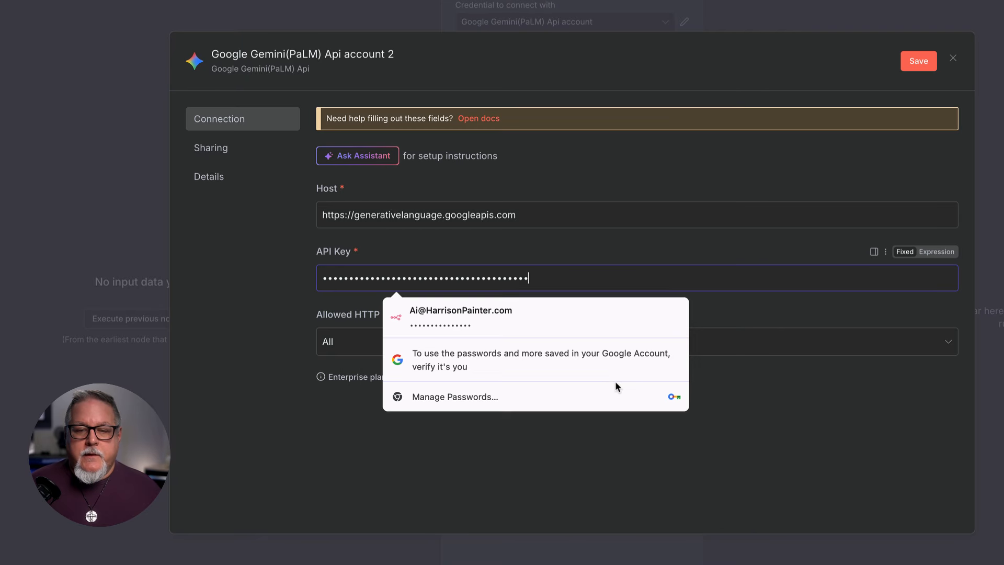
pyautogui.click(758, 378)
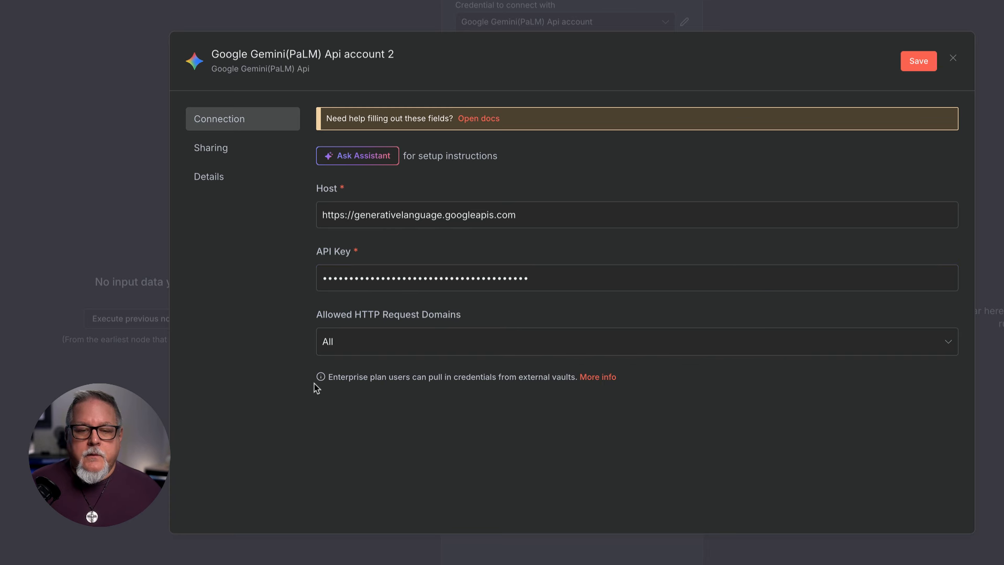
pyautogui.click(917, 63)
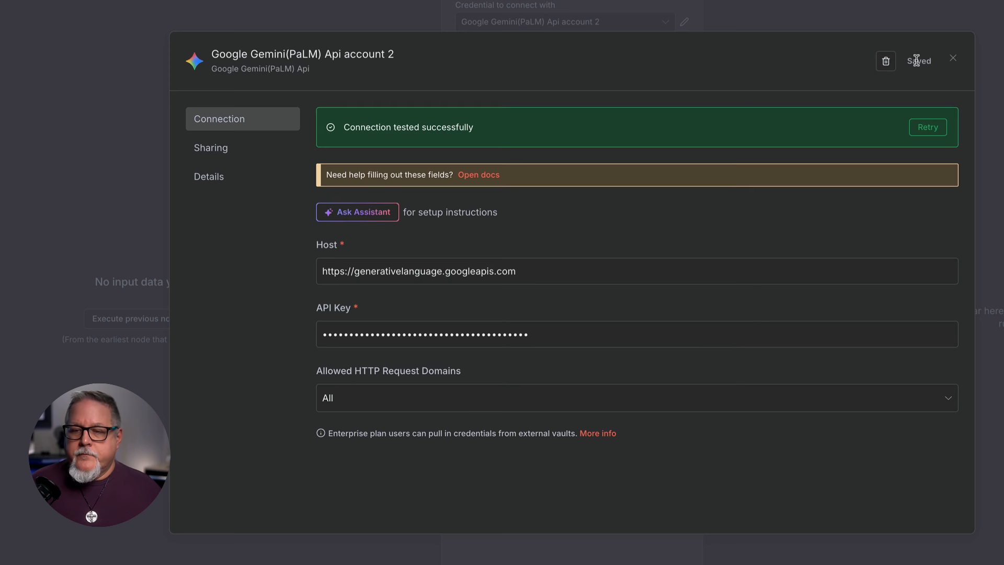
pyautogui.click(952, 58)
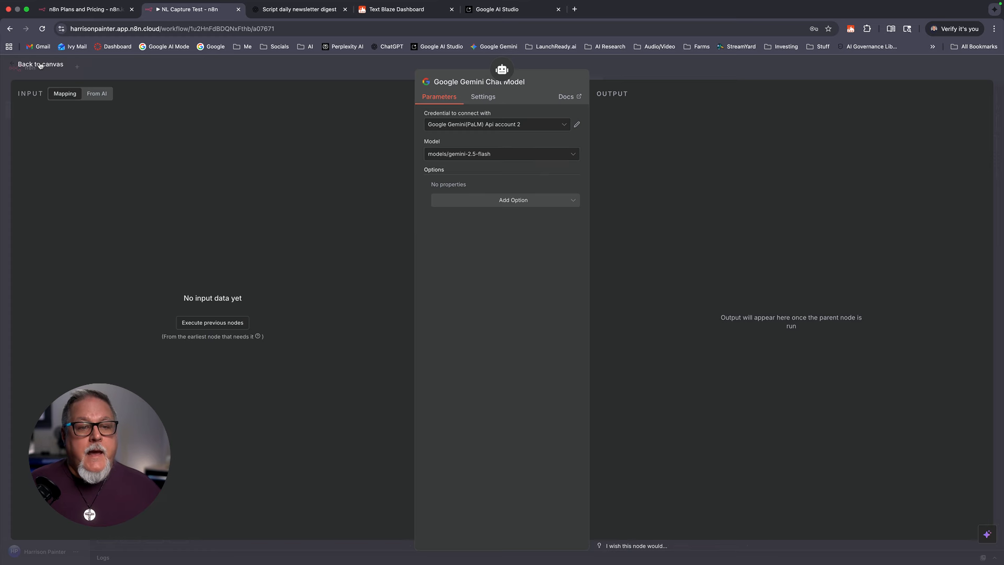
# Step: Drag the Gemini Chat Model node directly under the AI Agent node on the canvas
pyautogui.click(40, 62)
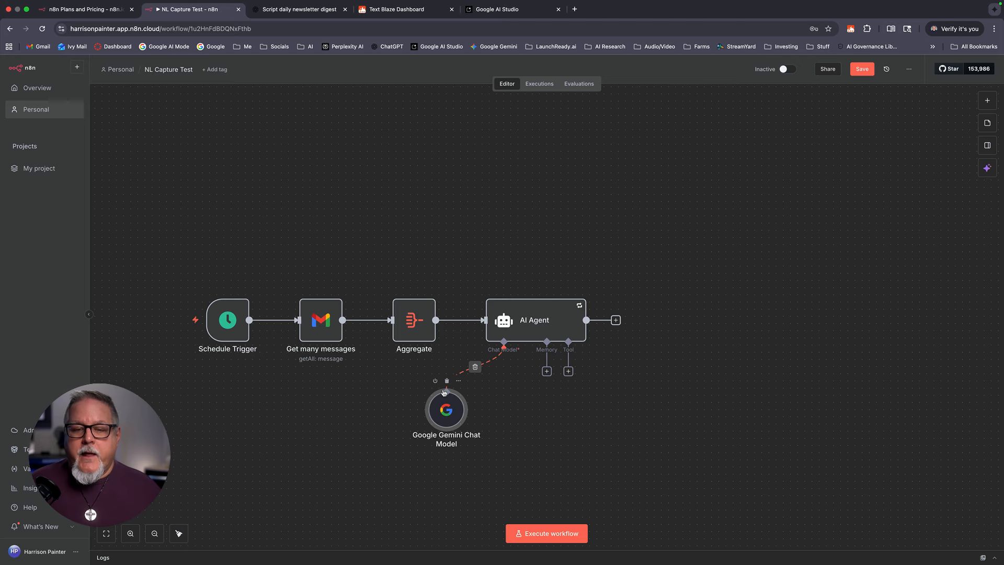
pyautogui.doubleClick(523, 309)
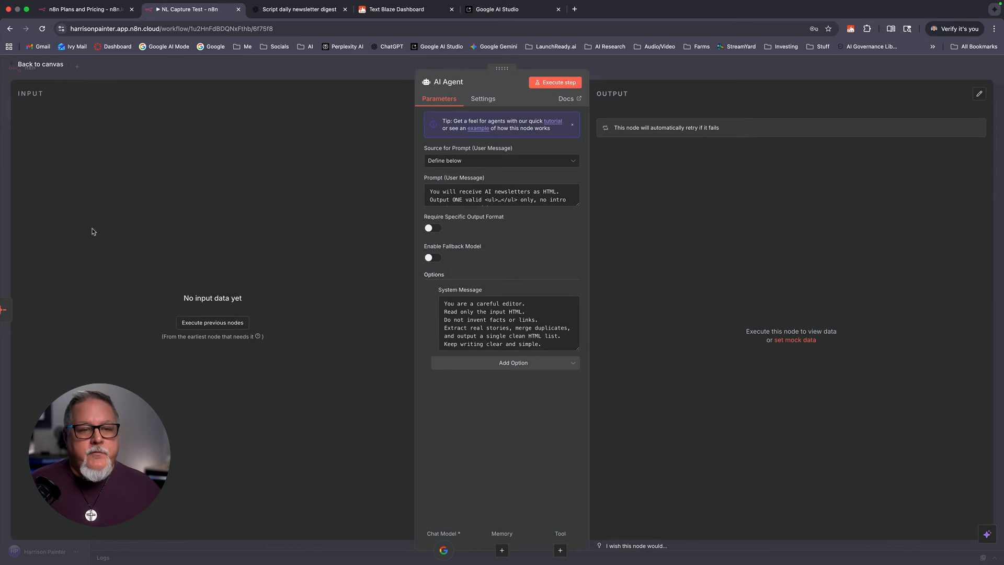
pyautogui.click(40, 64)
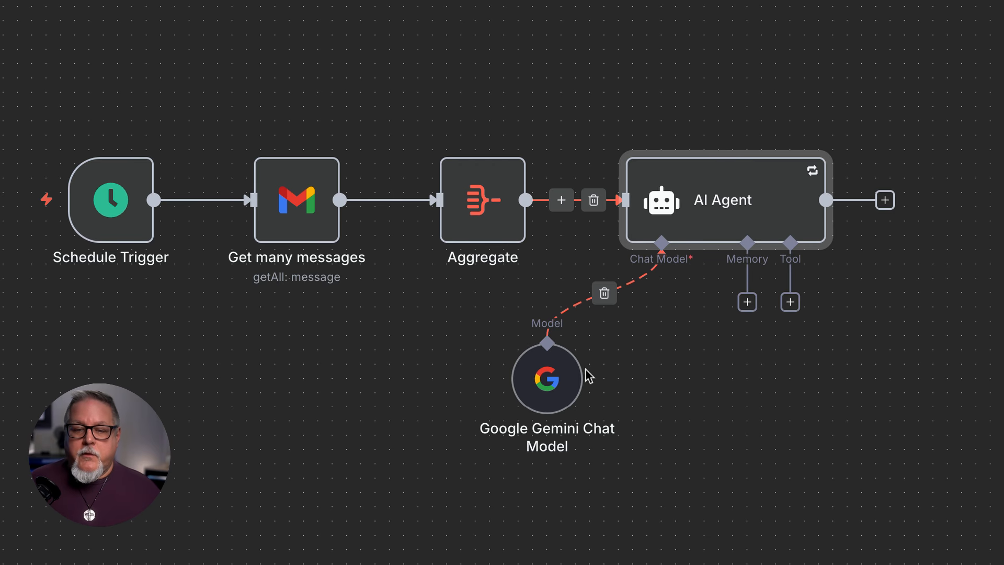
pyautogui.moveTo(577, 376); pyautogui.dragTo(663, 376)
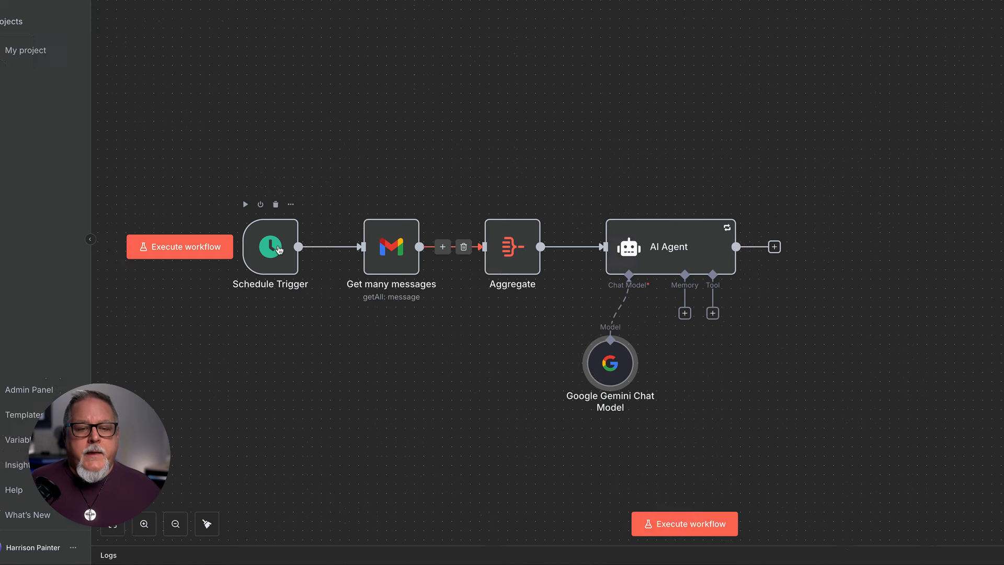
pyautogui.moveTo(653, 254)
pyautogui.mouseDown()
pyautogui.moveTo(656, 157)
pyautogui.moveTo(761, 226)
pyautogui.moveTo(663, 255)
pyautogui.moveTo(638, 247)
pyautogui.mouseUp()
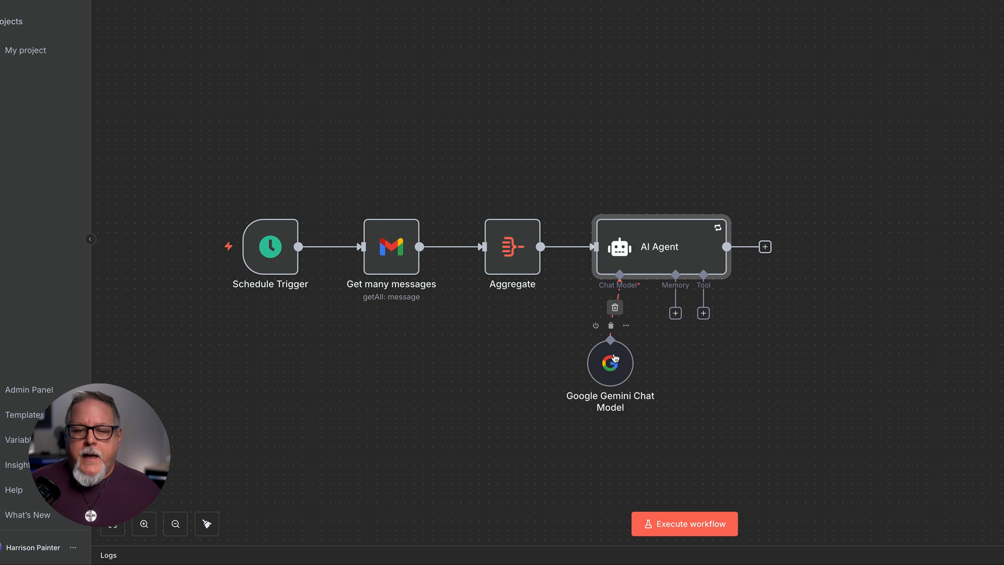
pyautogui.moveTo(615, 351); pyautogui.dragTo(596, 342)
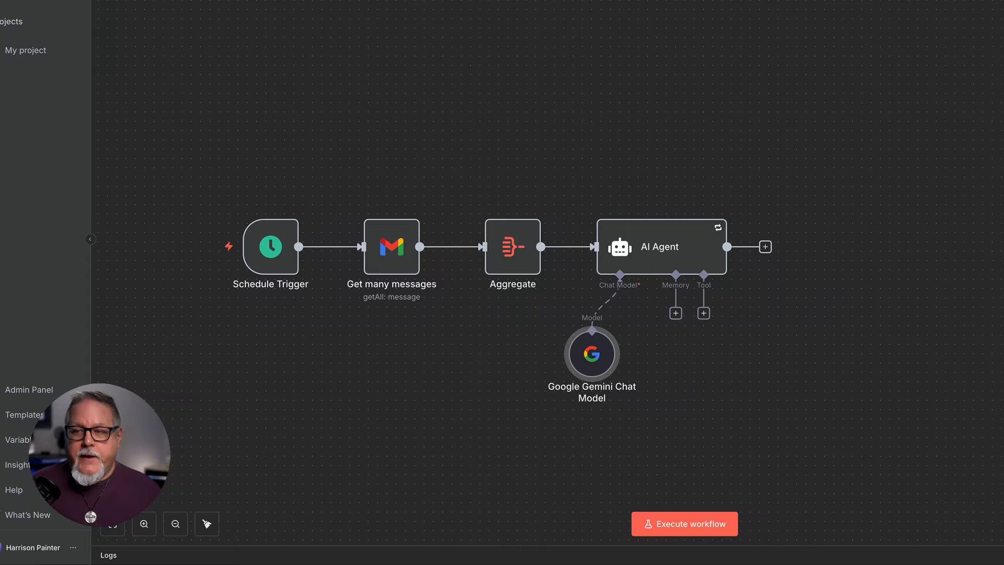
pyautogui.doubleClick(647, 246)
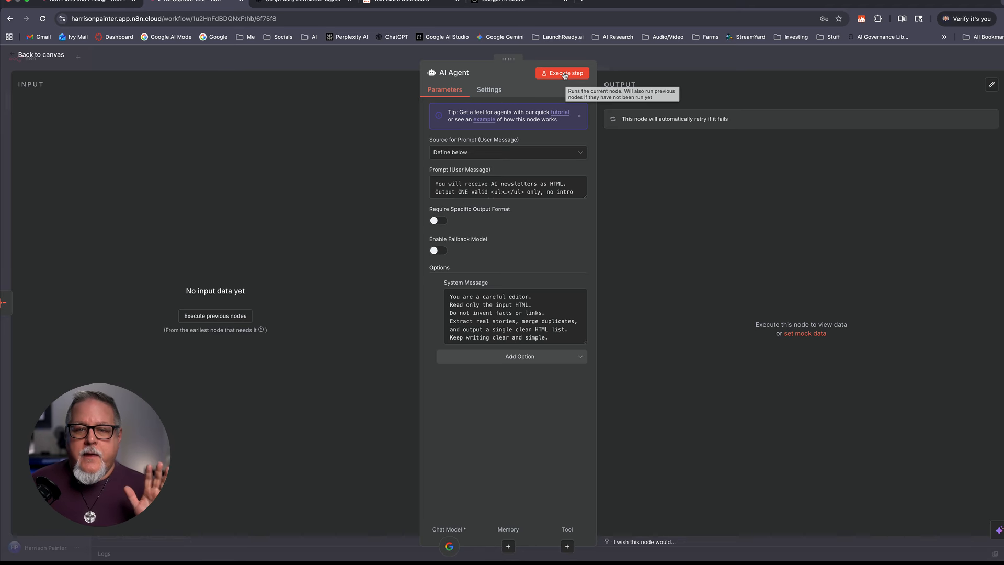
# Step: Execute the AI Agent step to get one item of HTML newsletter output
pyautogui.click(565, 76)
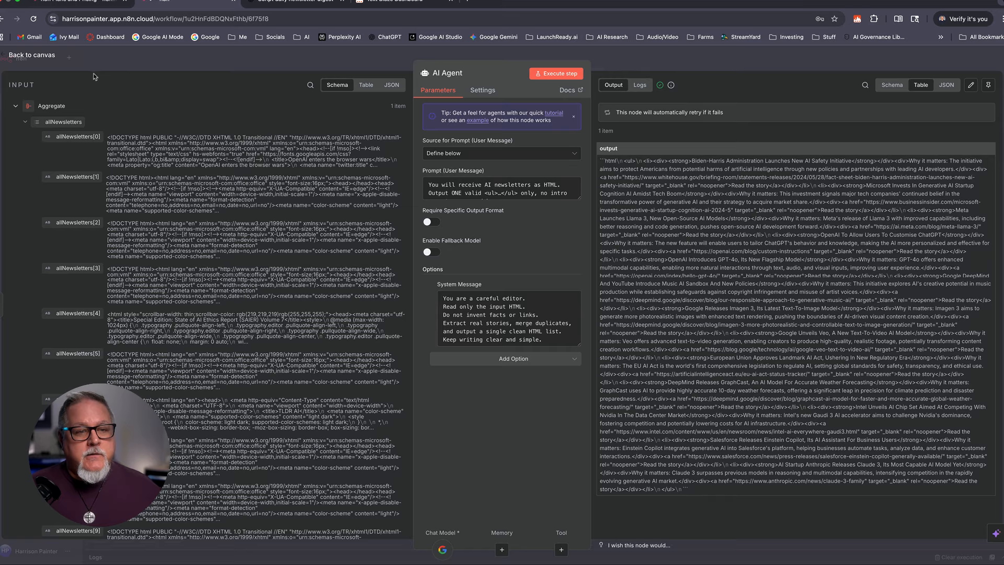
pyautogui.click(41, 58)
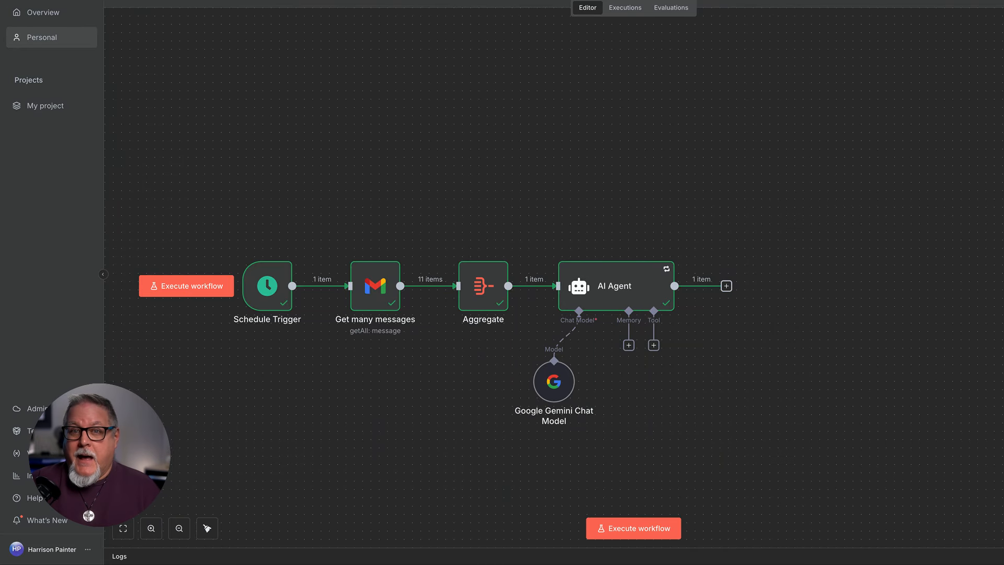
# Step: Search for Gmail after the AI Agent and add its Send a message action
pyautogui.click(726, 286)
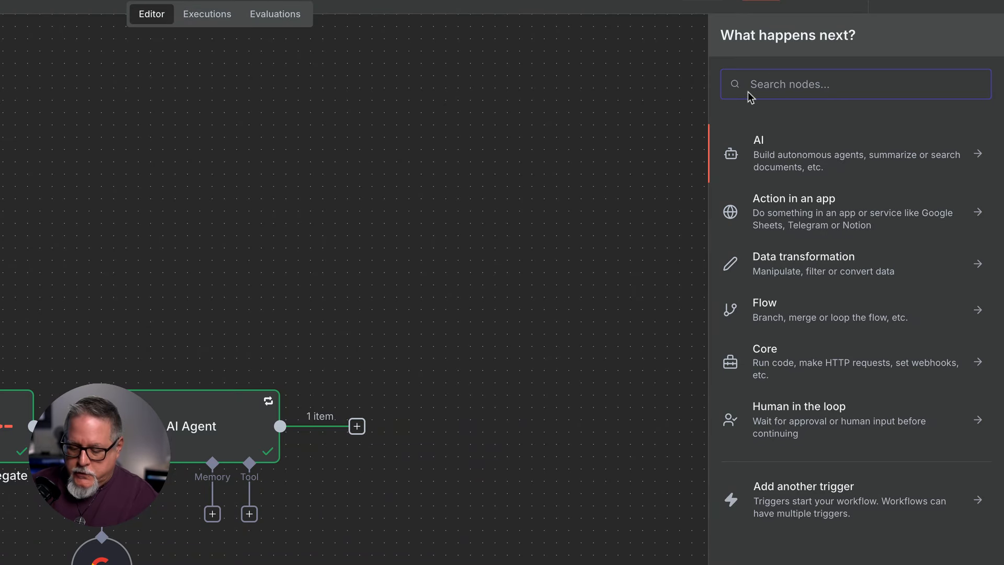
pyautogui.write('Gmail')
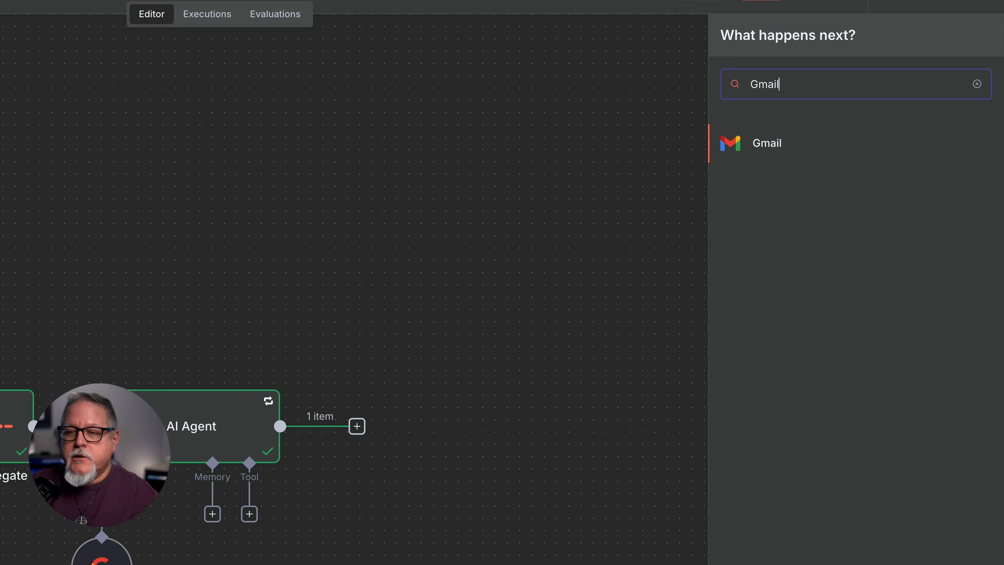
pyautogui.click(768, 145)
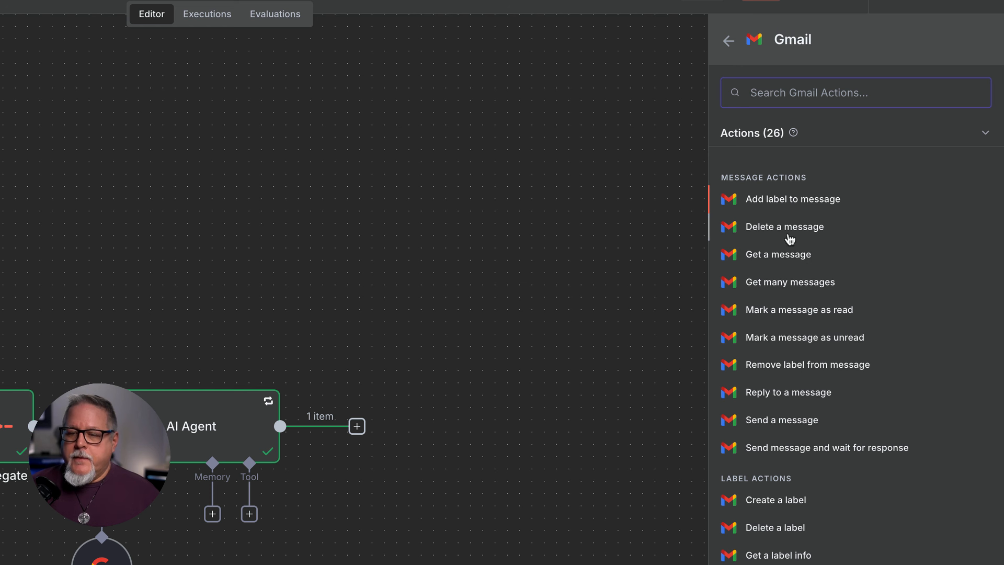
pyautogui.click(767, 421)
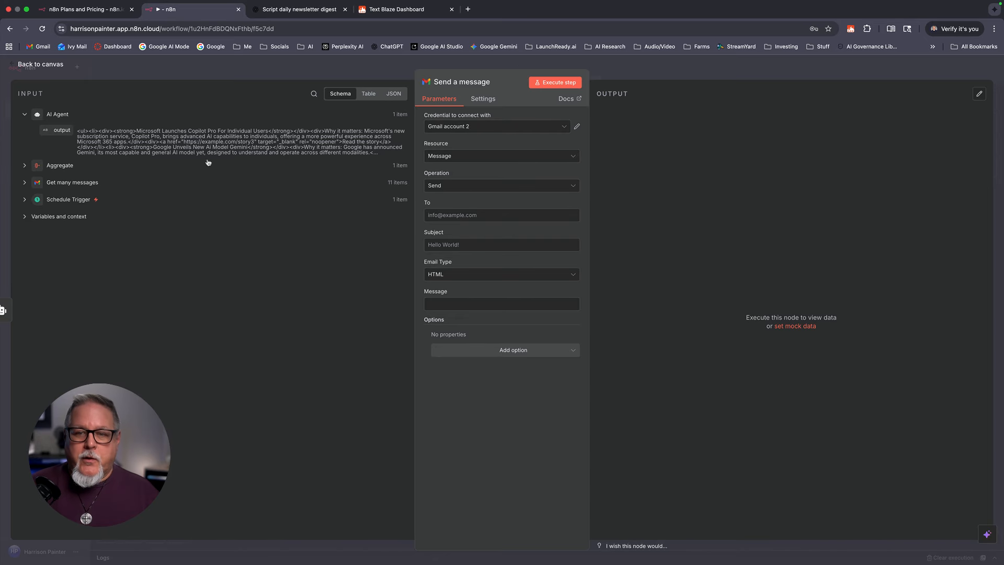
# Step: In the Gmail node, select the newsletter Gmail account and fill in the recipient address
pyautogui.click(45, 66)
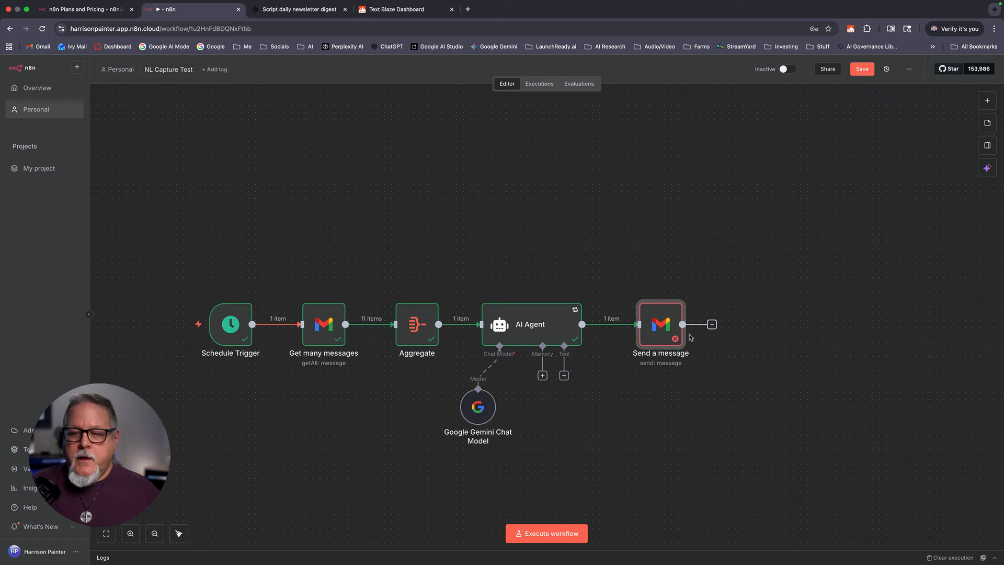
pyautogui.doubleClick(660, 329)
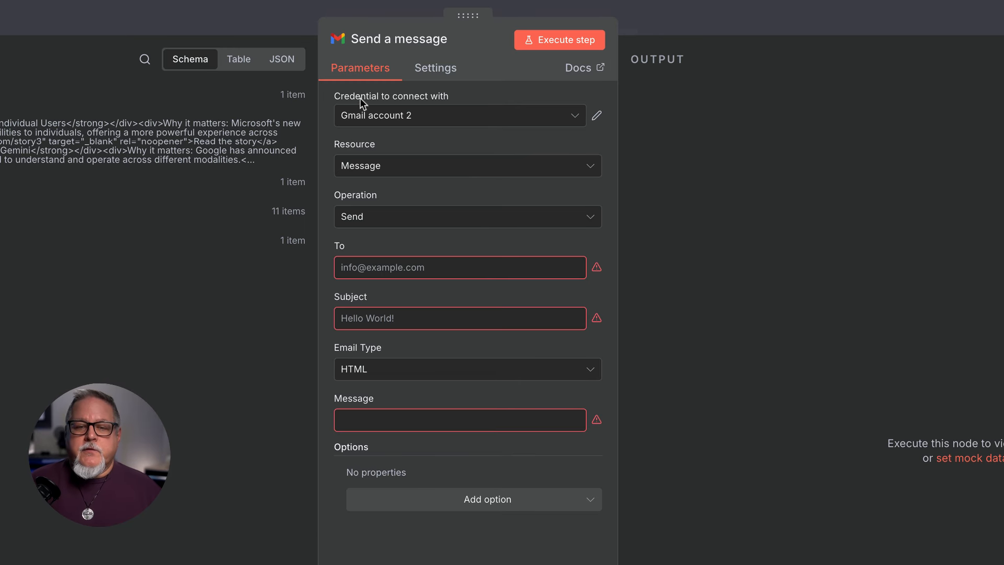
pyautogui.click(430, 121)
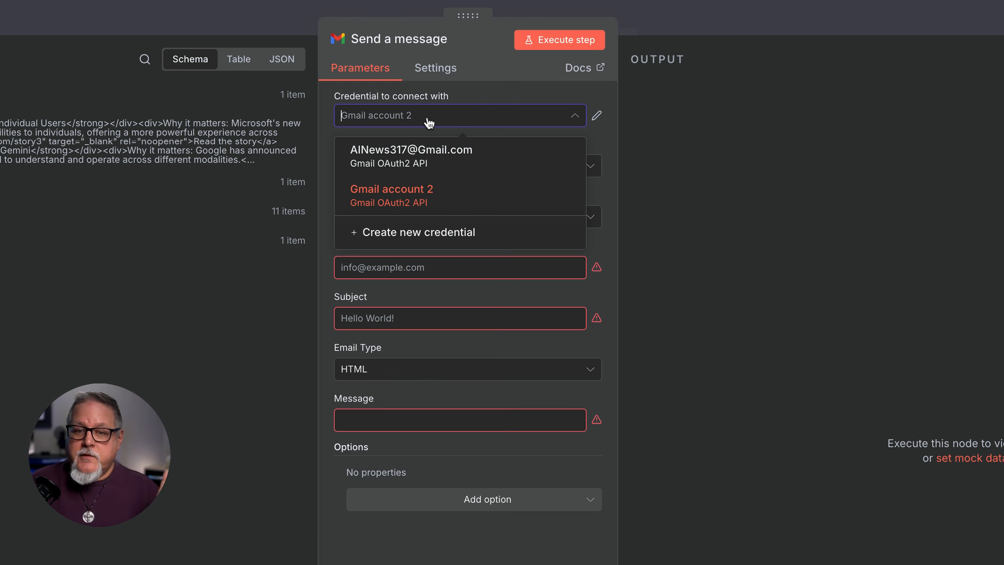
pyautogui.click(425, 157)
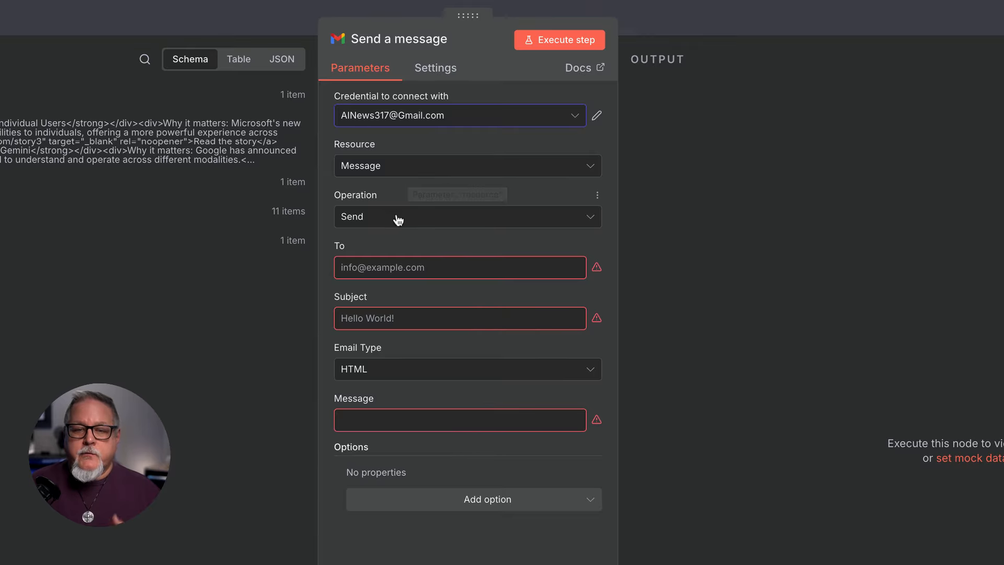
pyautogui.click(373, 266)
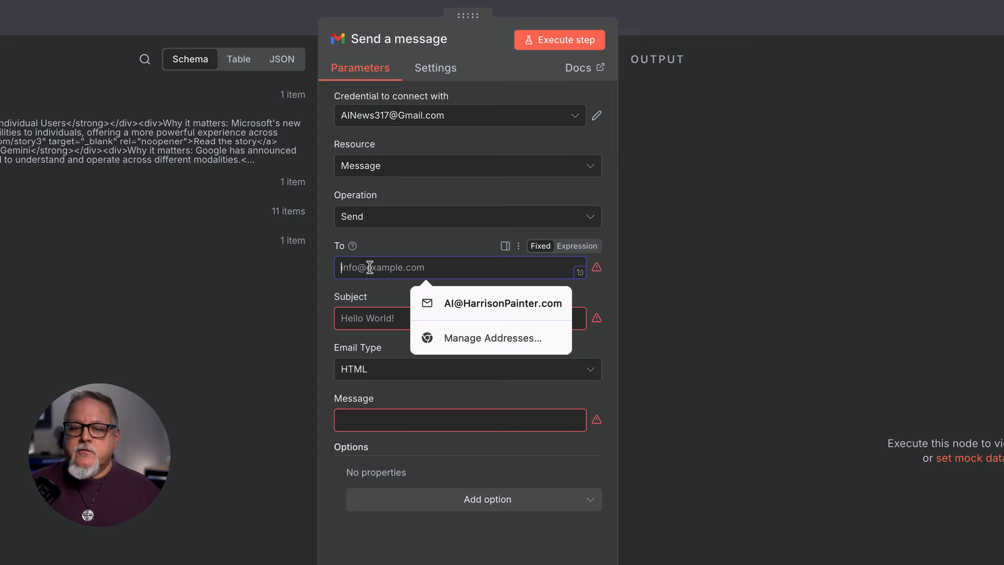
pyautogui.click(445, 305)
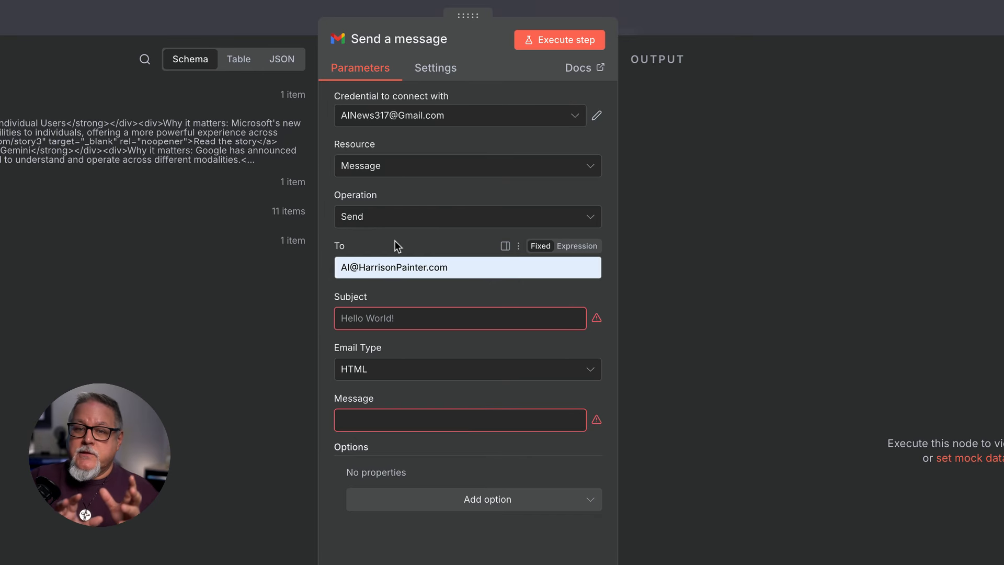
# Step: Set the subject to 'AI Newsletter Test' and map {{ $json.output }} into Message
pyautogui.click(418, 318)
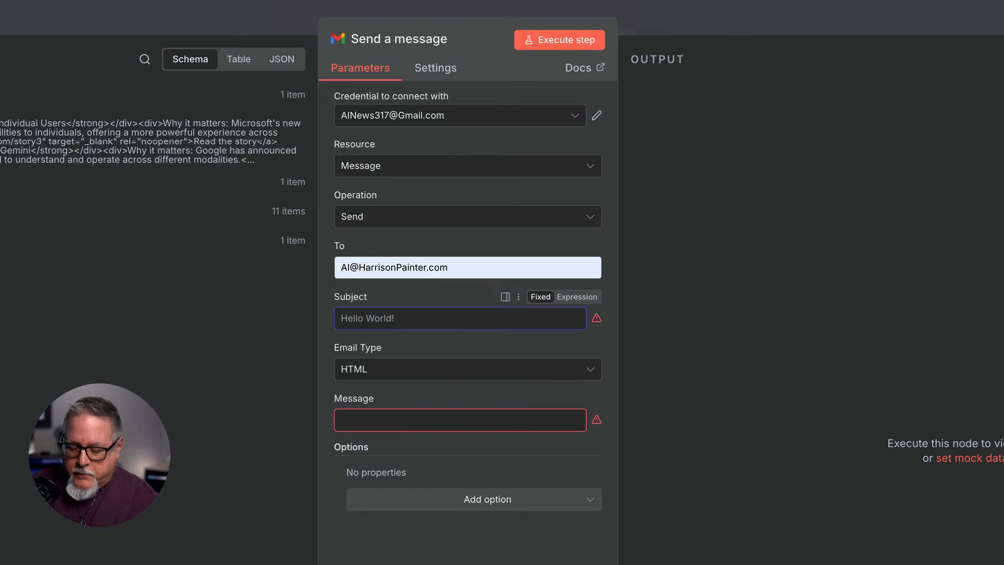
pyautogui.write('AI Newslett')
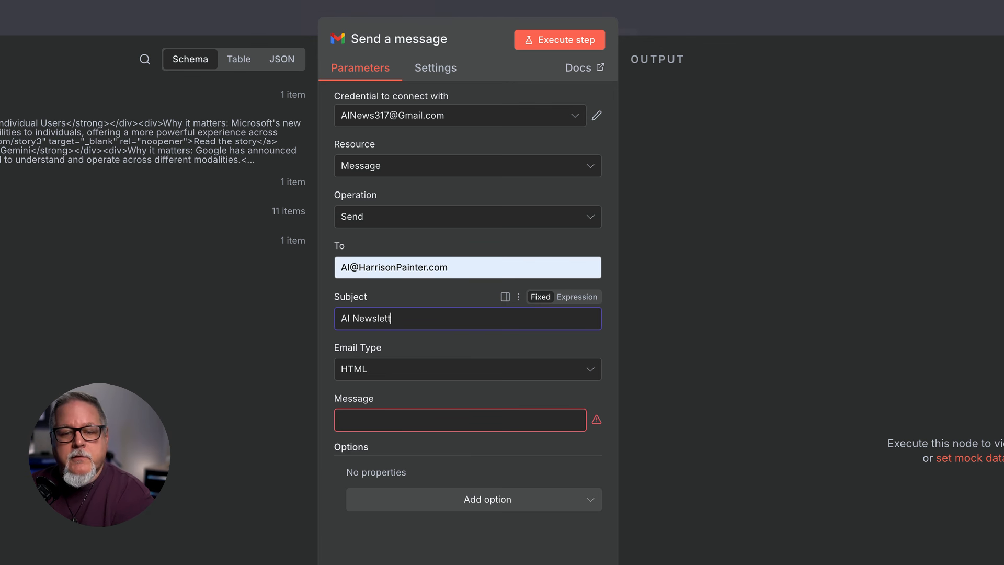
pyautogui.write('er ')
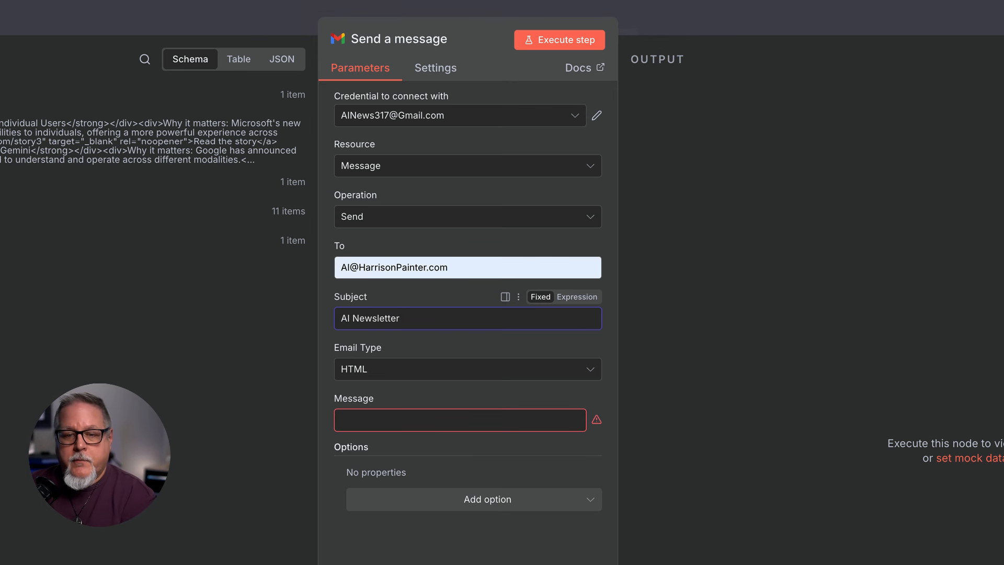
pyautogui.write('Test')
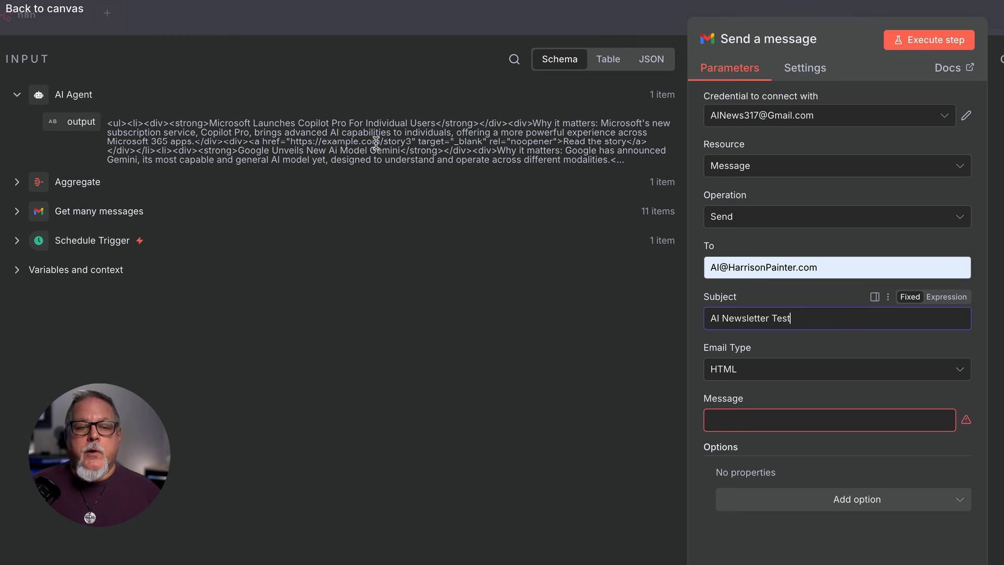
pyautogui.moveTo(75, 125); pyautogui.dragTo(713, 426)
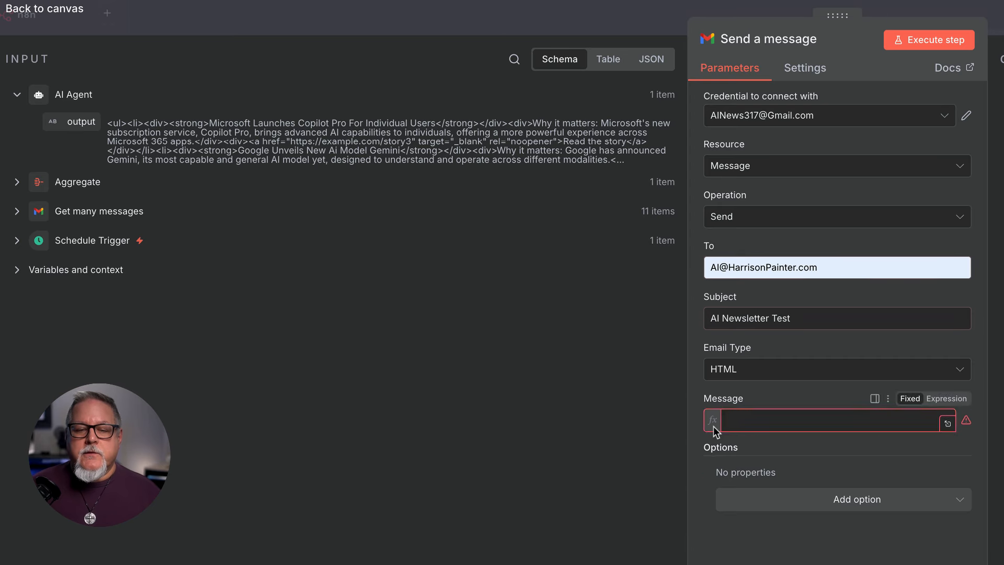
pyautogui.click(629, 424)
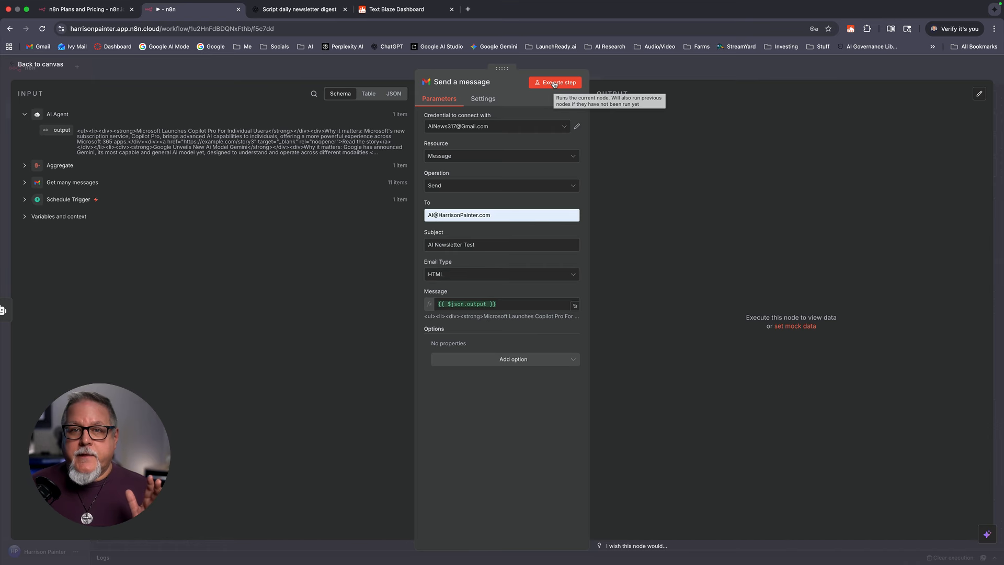
# Step: Run the Send a message node to send the email (output SENT), then open Gmail in a new tab
pyautogui.click(554, 84)
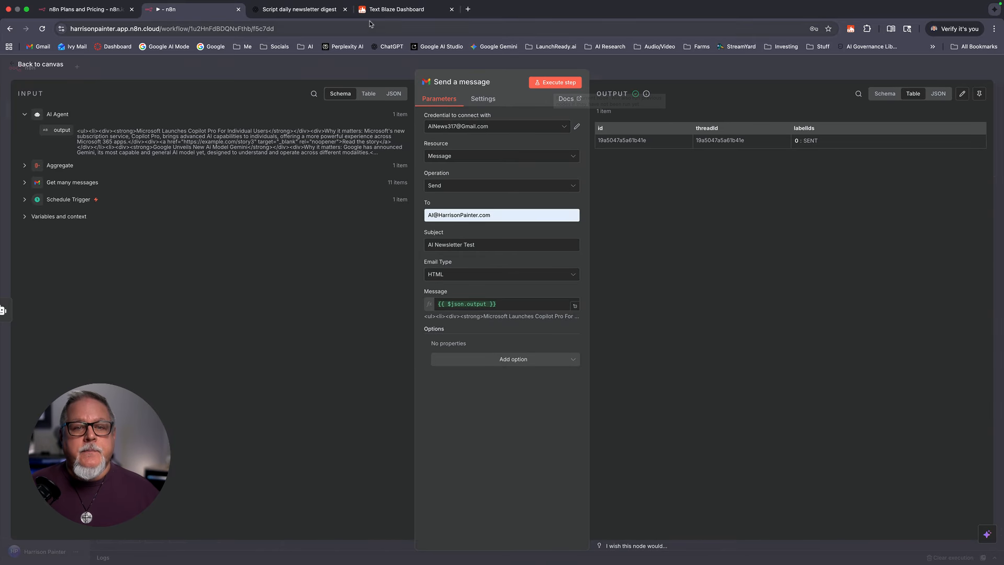
pyautogui.click(468, 10)
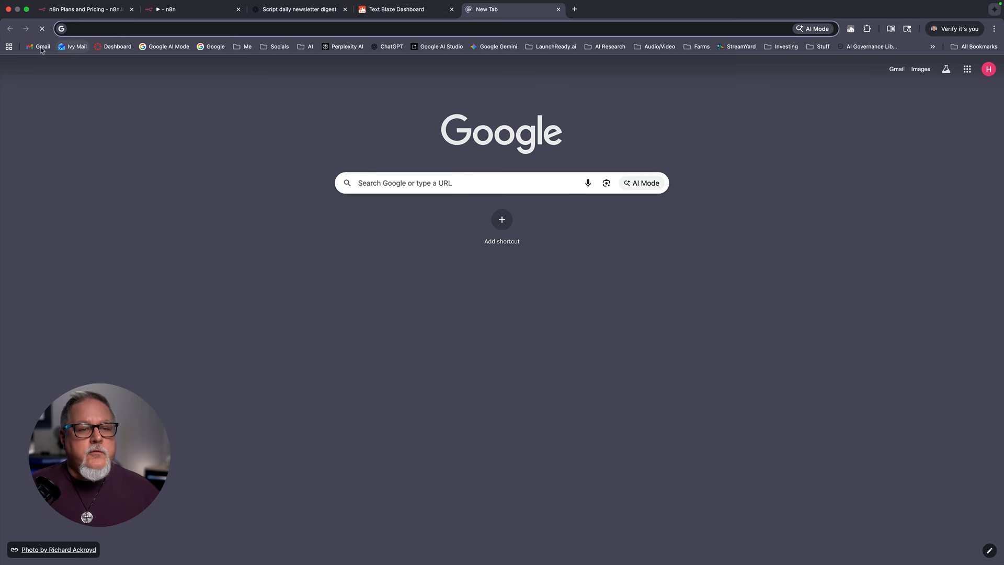
pyautogui.click(39, 46)
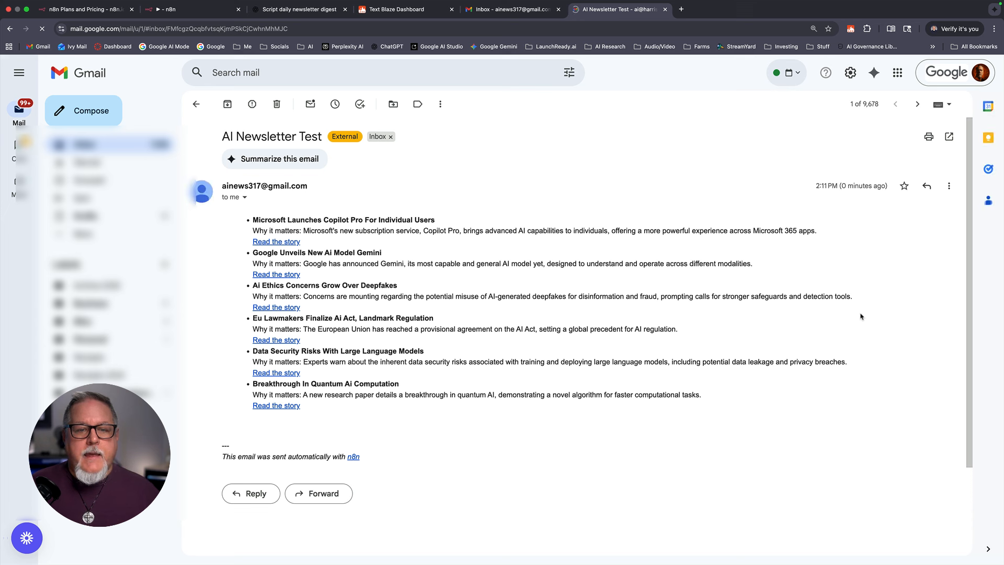
pyautogui.moveTo(219, 134); pyautogui.dragTo(312, 136)
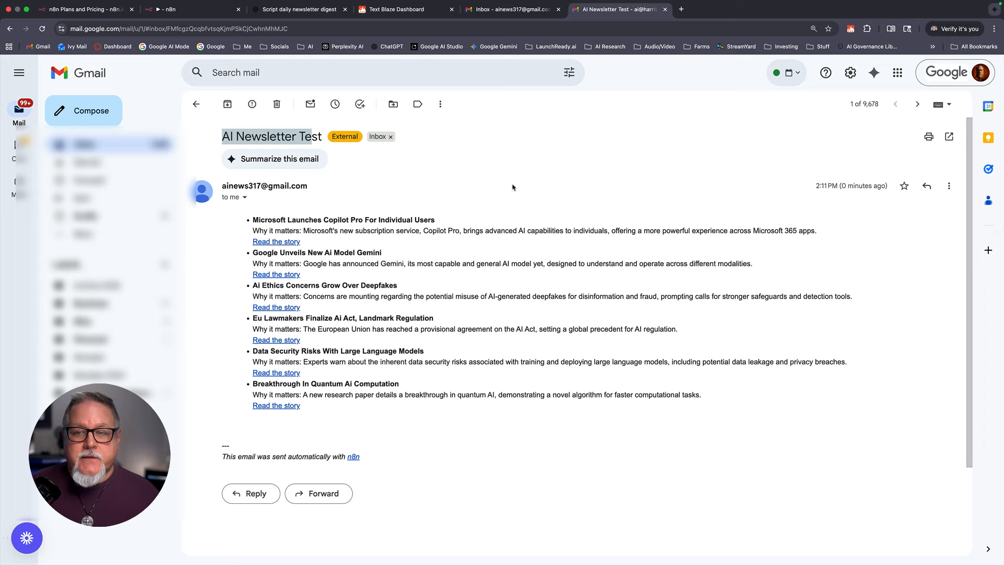
pyautogui.moveTo(832, 3)
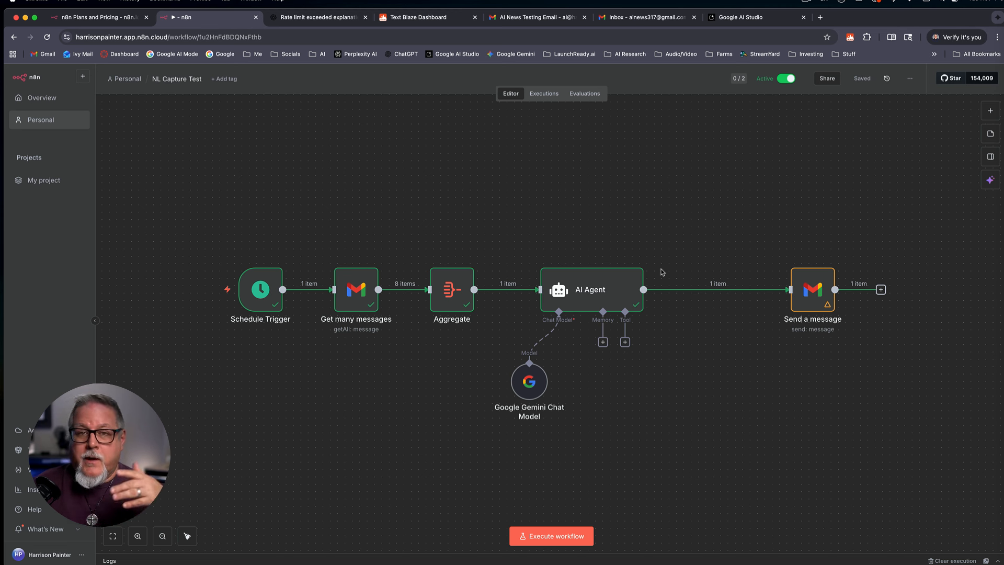
# Step: Insert a Code node, found by searching 'function', between AI Agent and Send a message, choosing JavaScript
pyautogui.moveTo(662, 289)
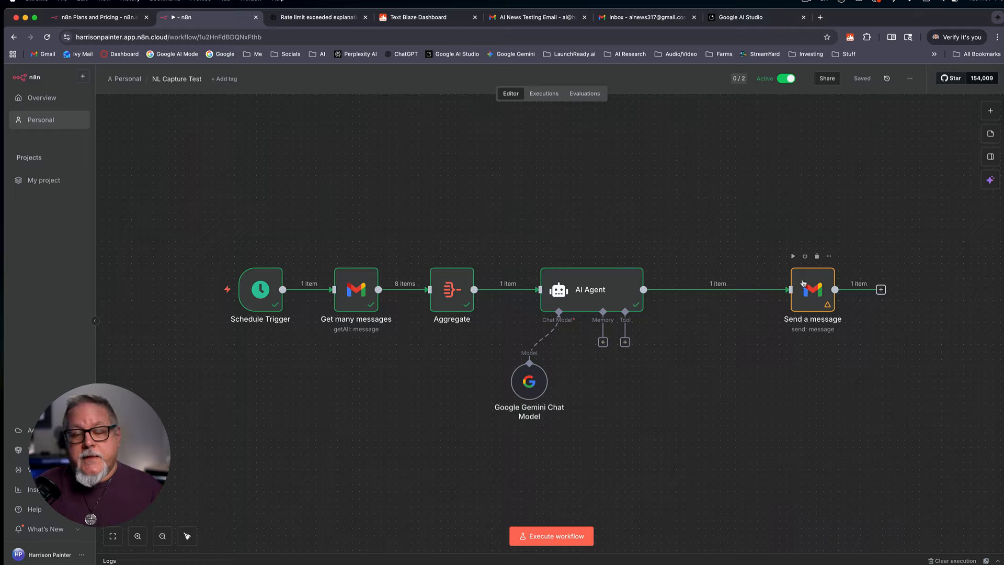
pyautogui.click(710, 289)
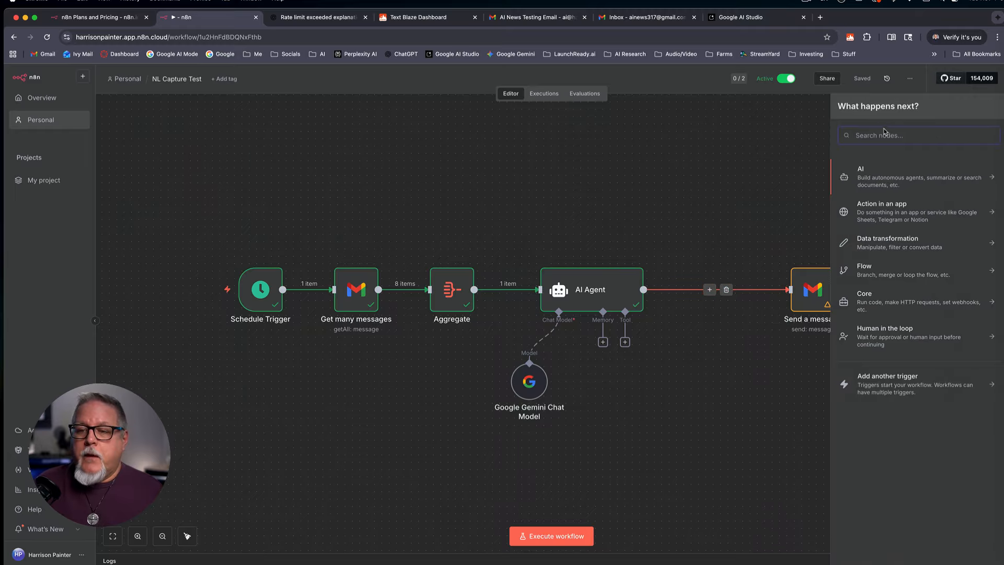
pyautogui.write('funct')
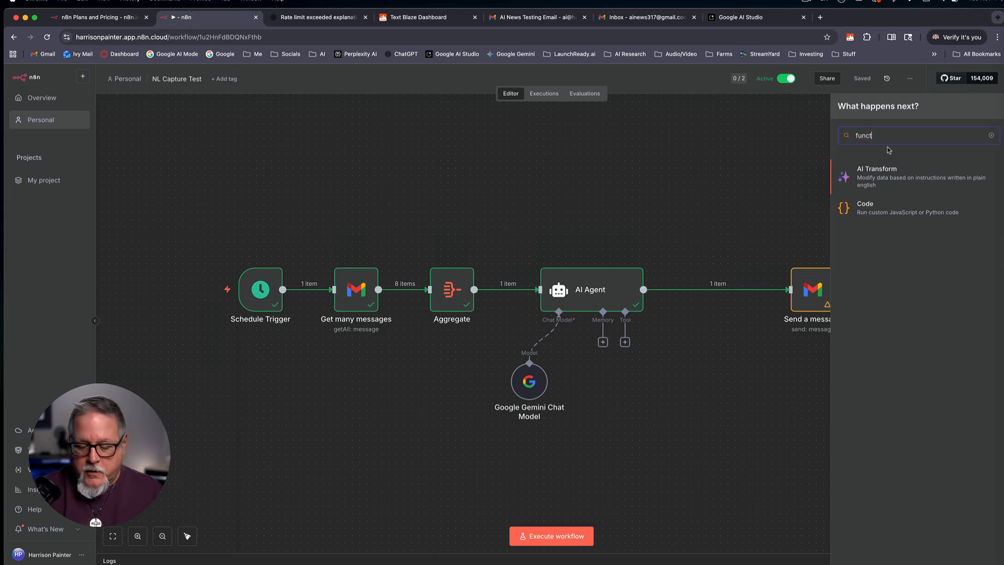
pyautogui.write('ion')
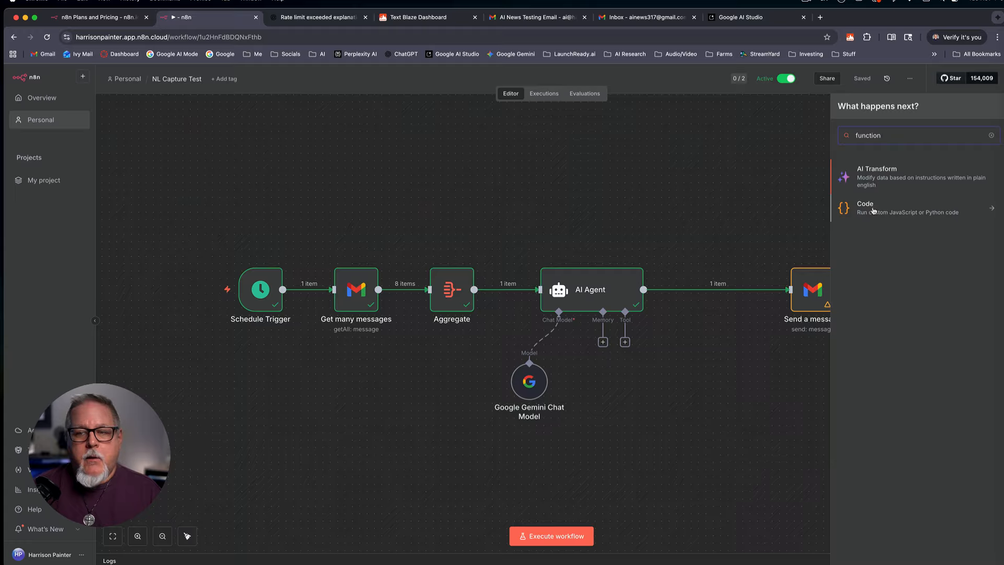
pyautogui.click(872, 211)
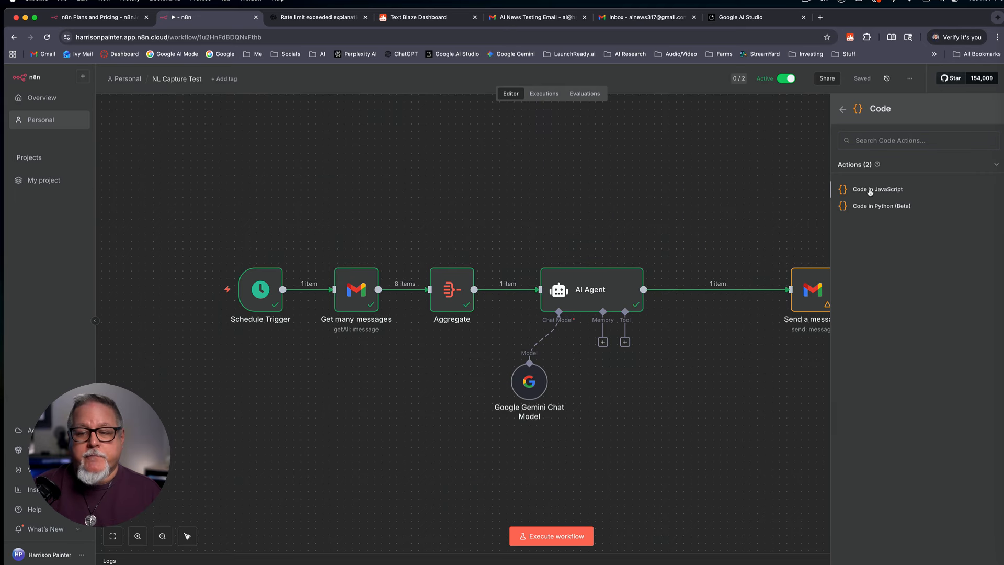
pyautogui.click(870, 190)
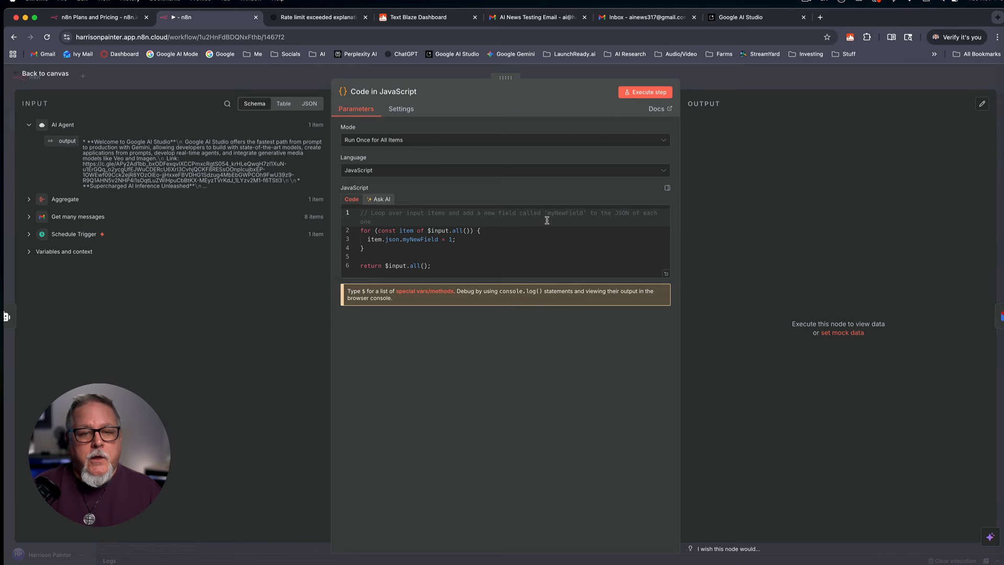
# Step: Replace the sample code with the pasted 106-line AI Newsletter Digest HTML script, then reopen the node
pyautogui.click(454, 258)
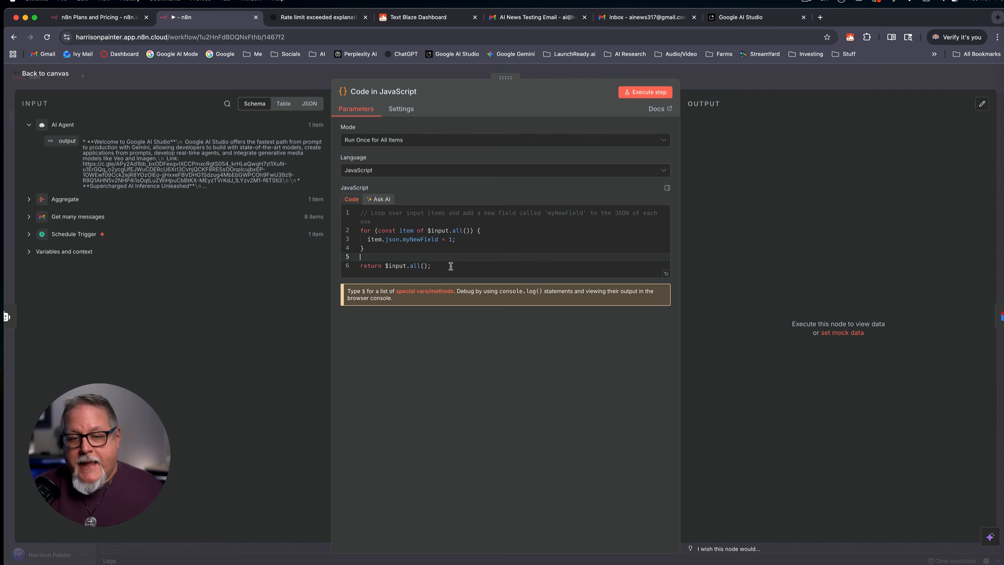
pyautogui.click(450, 267)
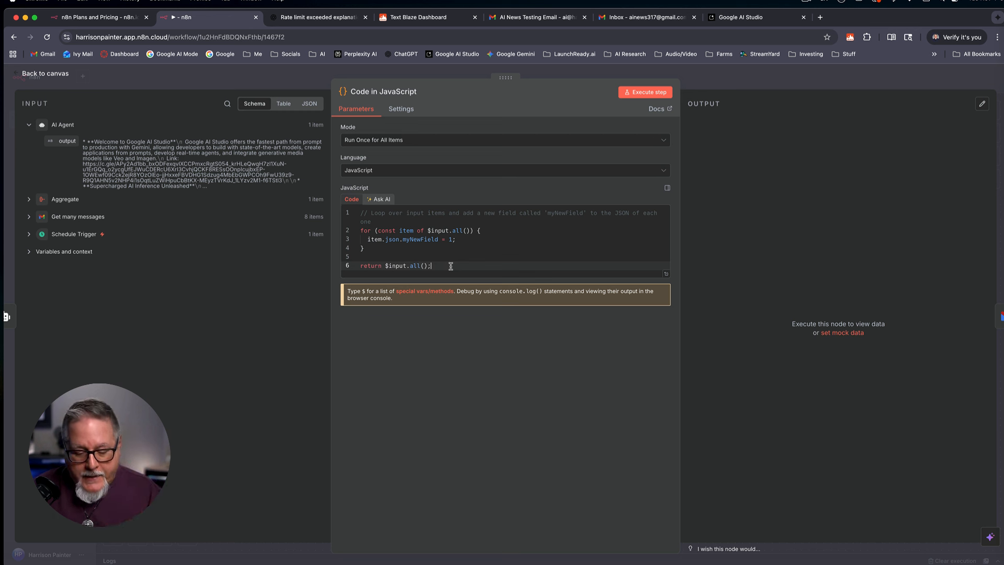
pyautogui.press('super+a')
pyautogui.press('BackSpace')
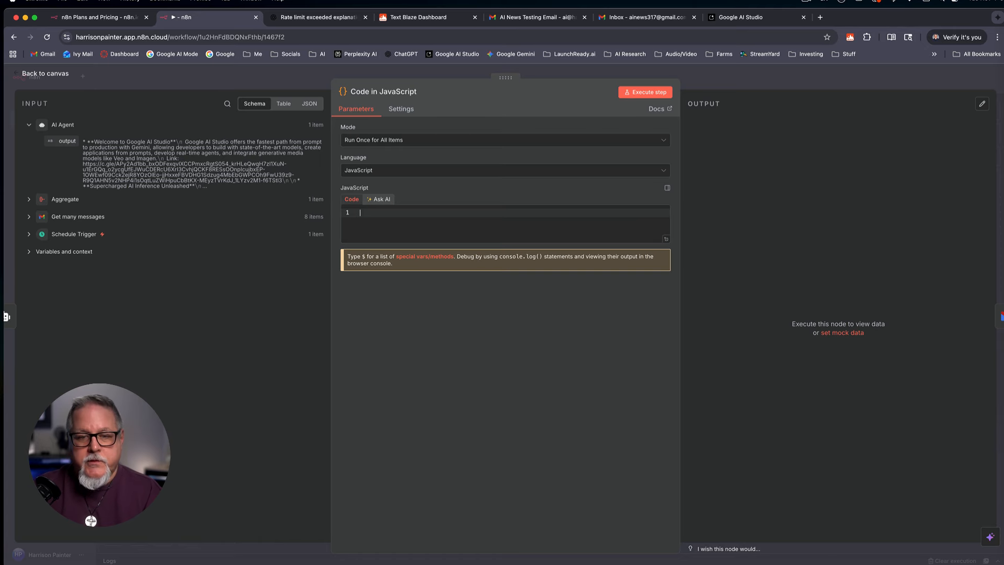
pyautogui.rightClick(371, 213)
pyautogui.click(393, 280)
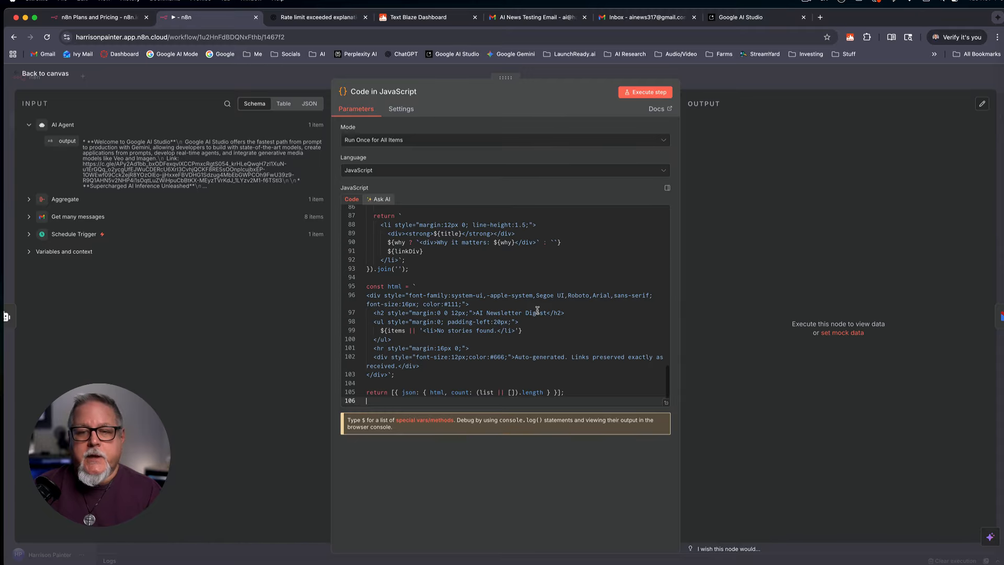
pyautogui.click(45, 73)
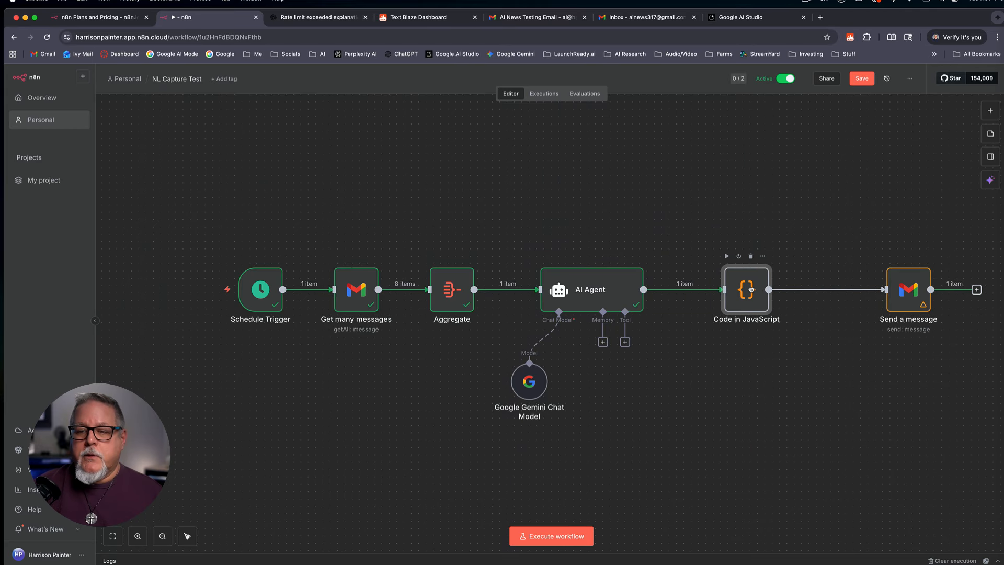
pyautogui.doubleClick(751, 289)
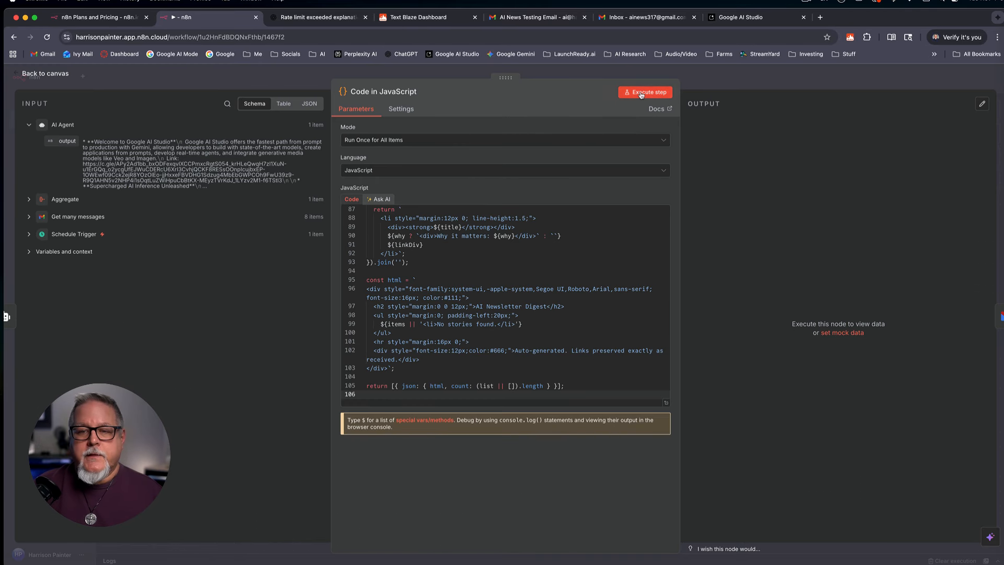
# Step: Test the Code step, send its HTML newsletter through Send a message, and view it in Gmail
pyautogui.click(641, 94)
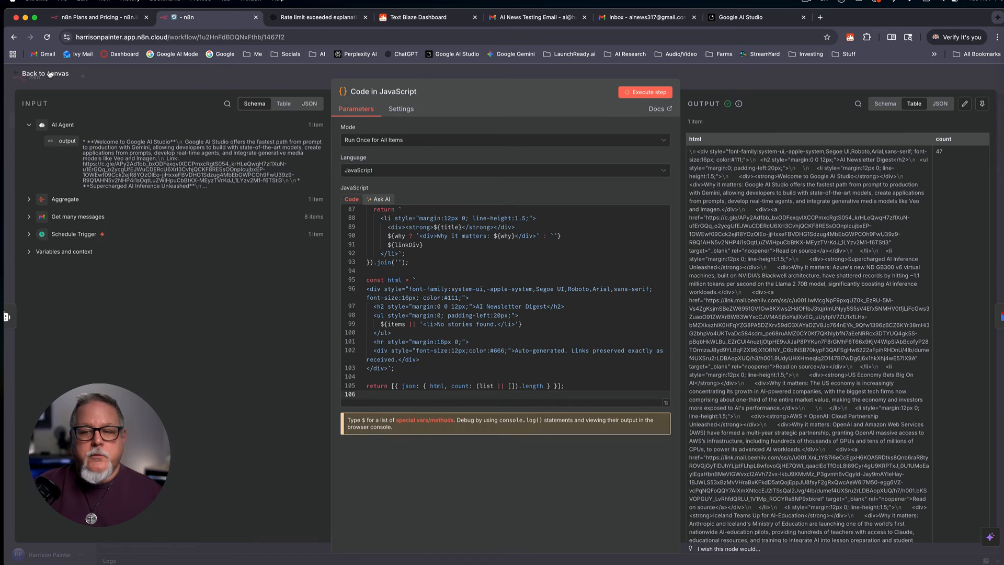
pyautogui.click(49, 74)
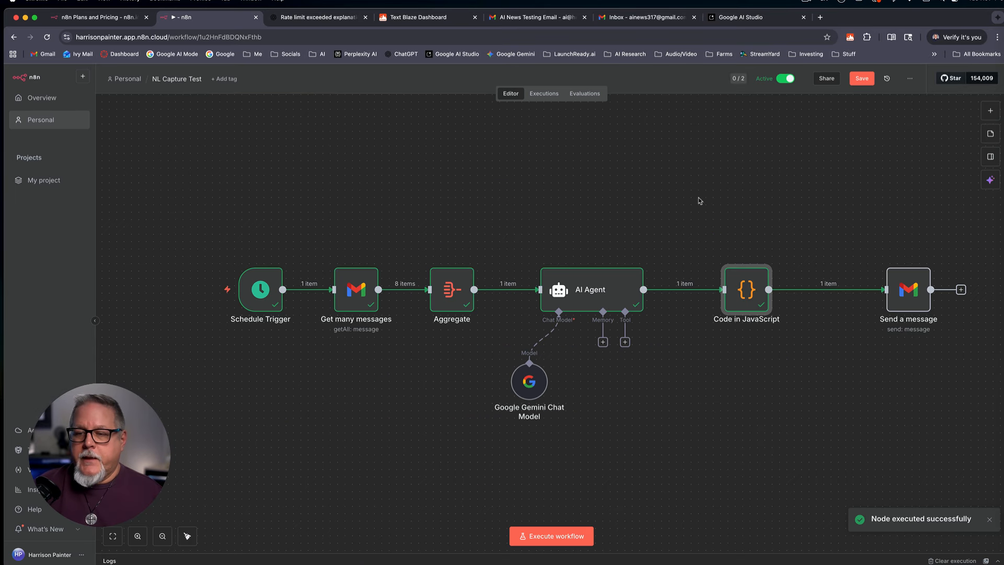
pyautogui.click(908, 290)
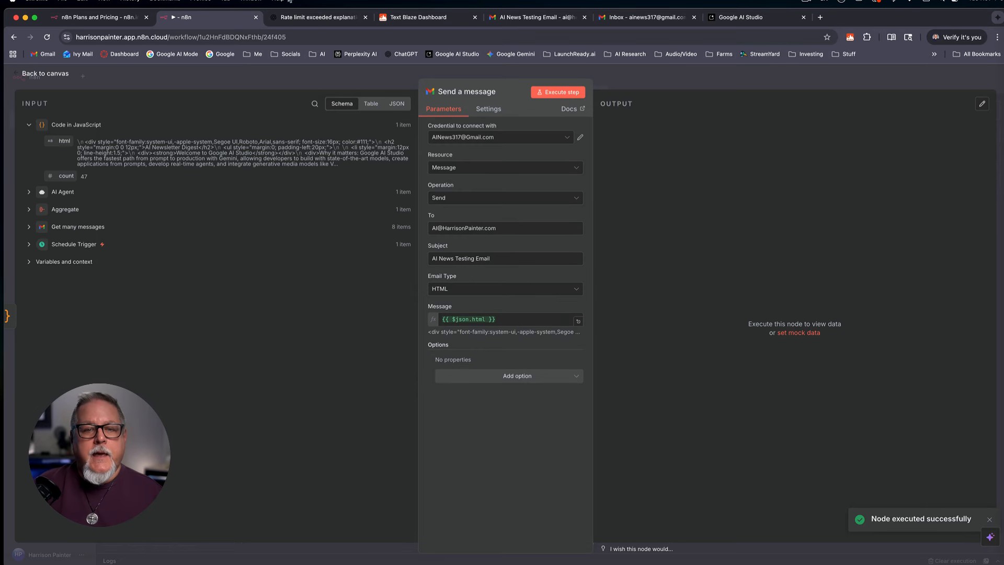
pyautogui.click(553, 92)
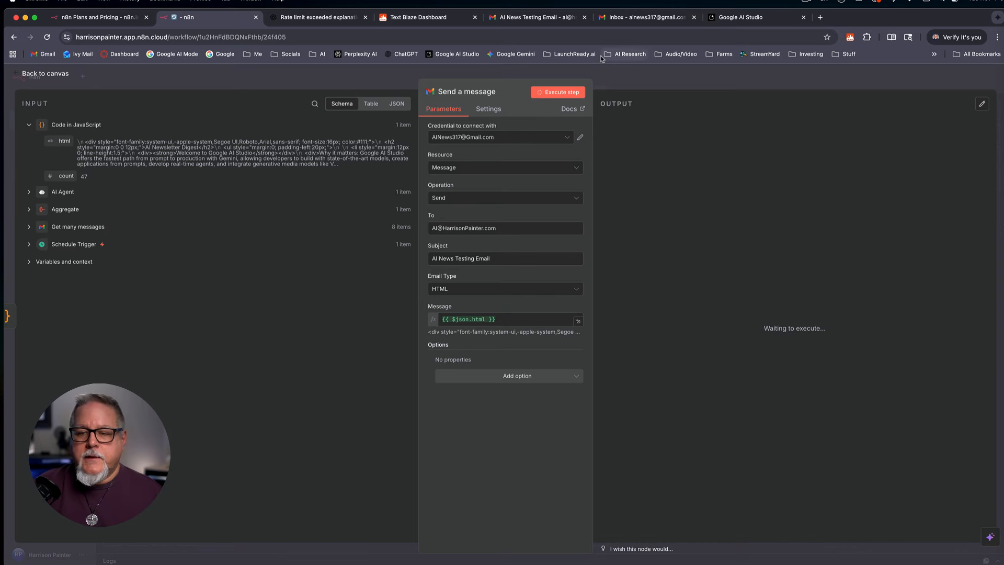
pyautogui.click(539, 19)
# Step: Read through the AI Newsletter Digest stories in Gmail, then return to the NL Capture Test canvas
pyautogui.scroll(-2, 708, 270)
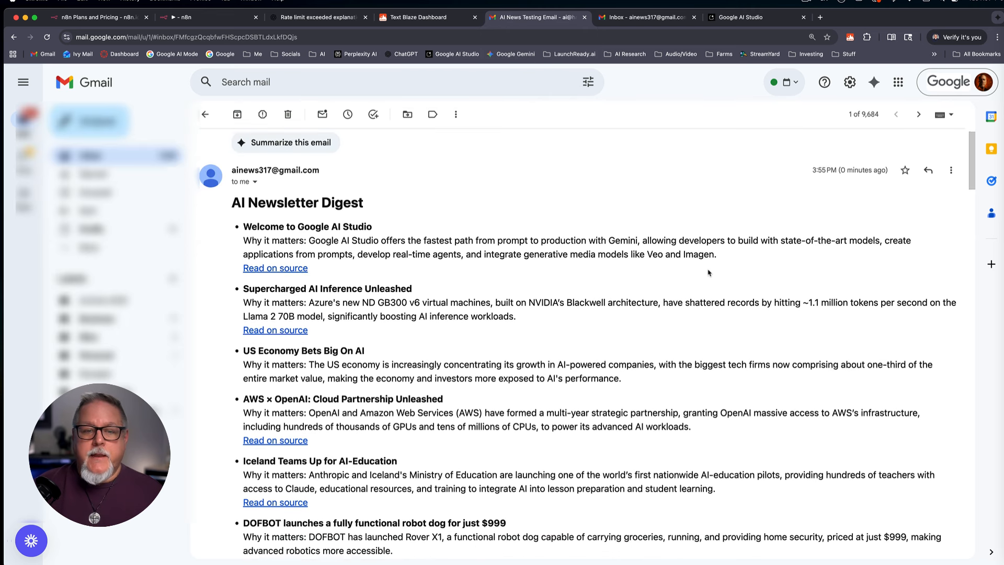
pyautogui.moveTo(364, 181); pyautogui.dragTo(229, 181)
pyautogui.click(381, 201)
pyautogui.scroll(-1, 388, 238)
pyautogui.scroll(-1, 389, 238)
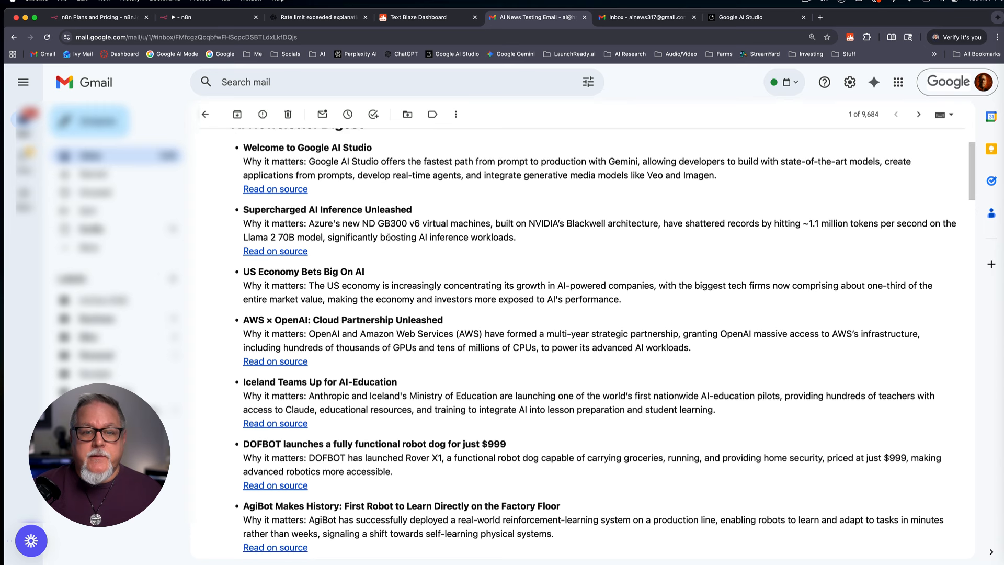
pyautogui.scroll(-2, 332, 335)
pyautogui.scroll(-5, 332, 335)
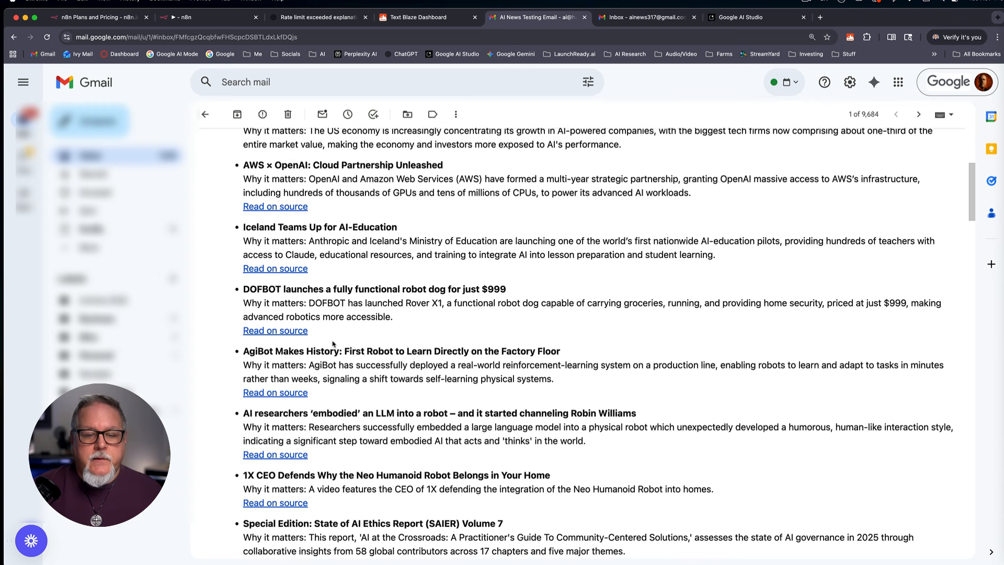
pyautogui.scroll(10, 333, 335)
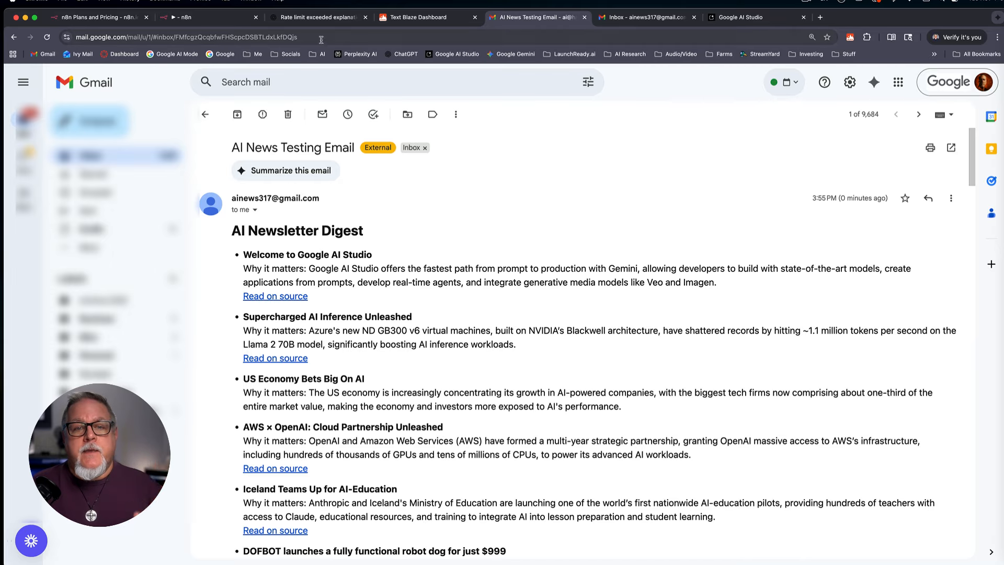
pyautogui.click(209, 18)
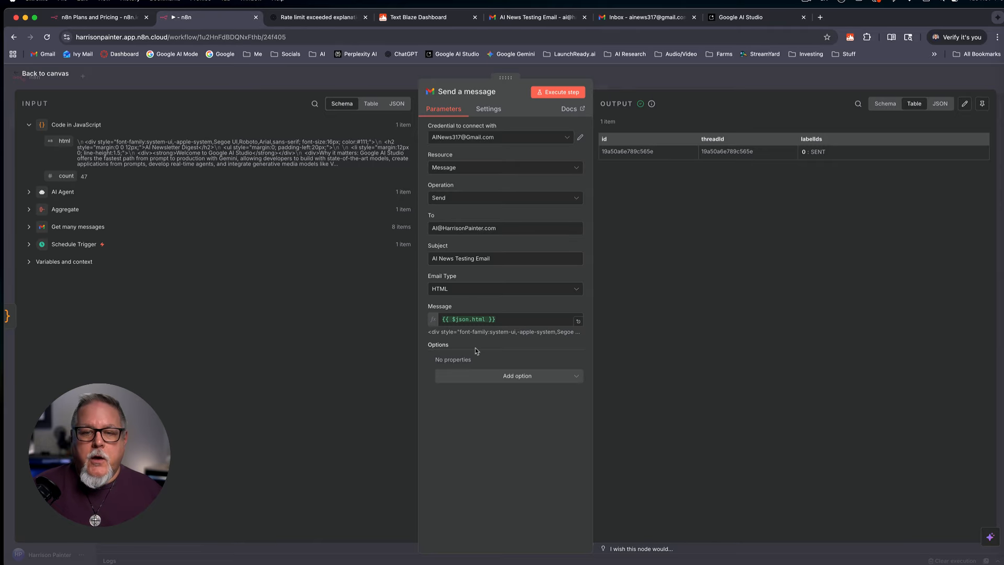
pyautogui.click(61, 79)
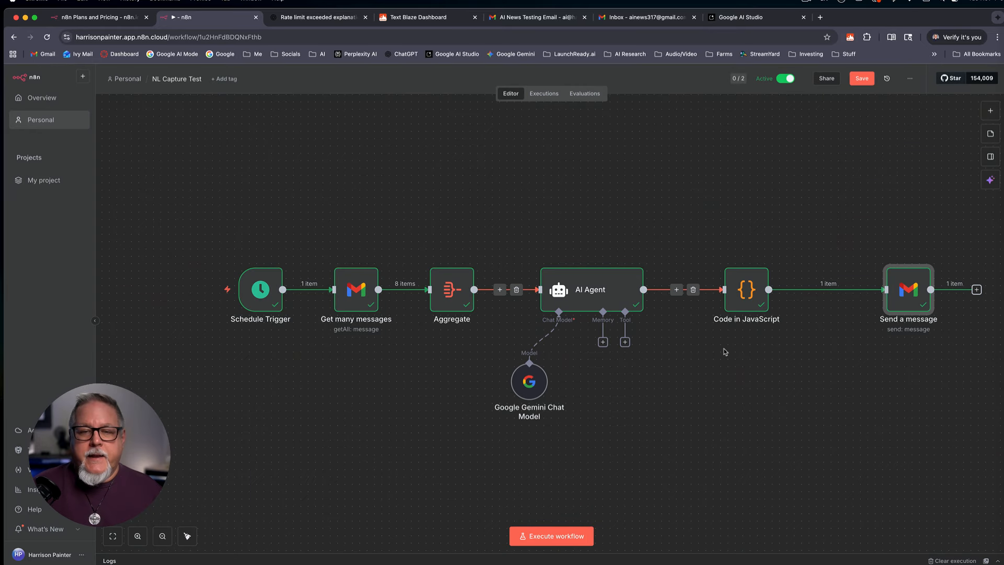
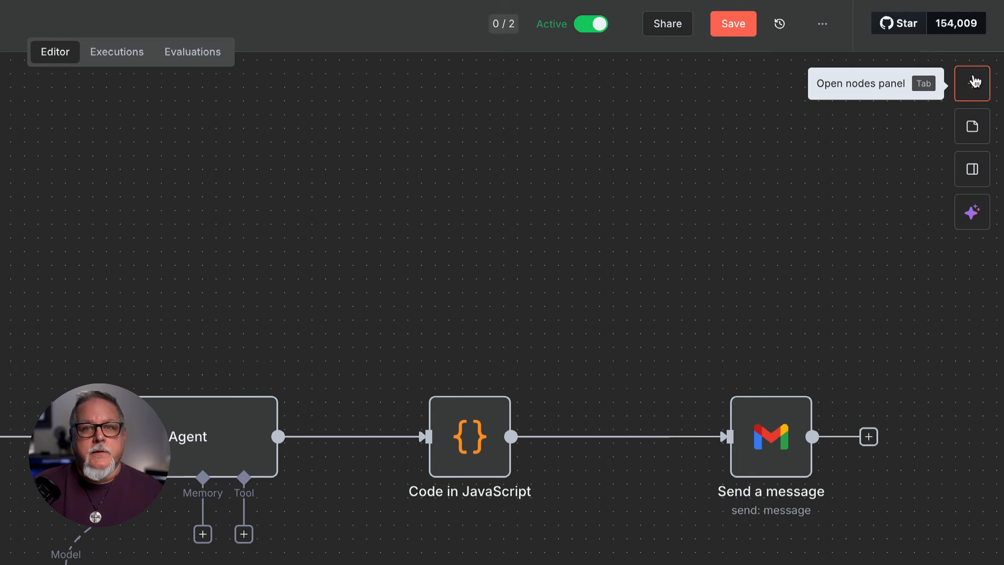
# Step: Search the nodes panel for Gmail and add its 'Mark a message as read' action to the canvas
pyautogui.click(972, 83)
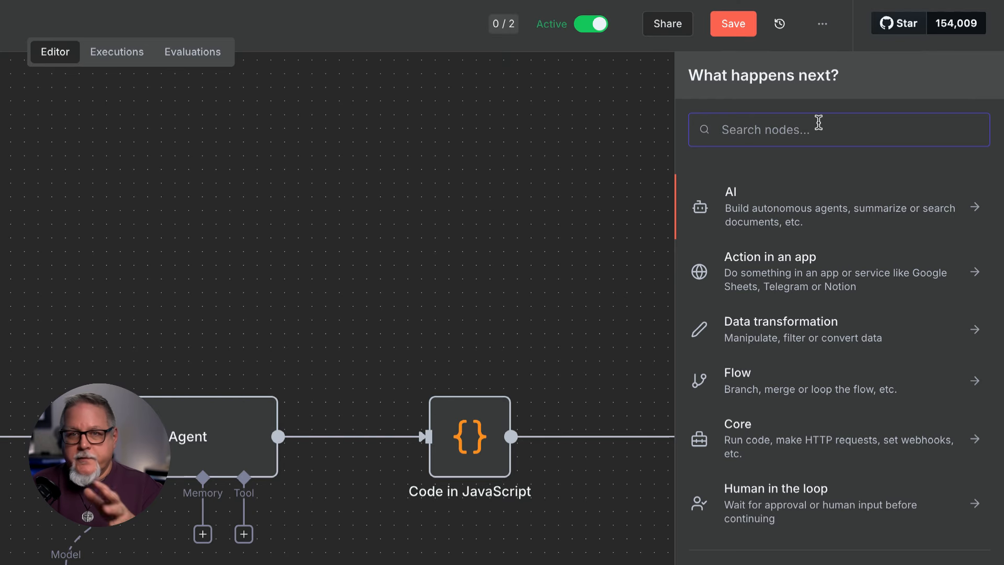
pyautogui.write('Gmail')
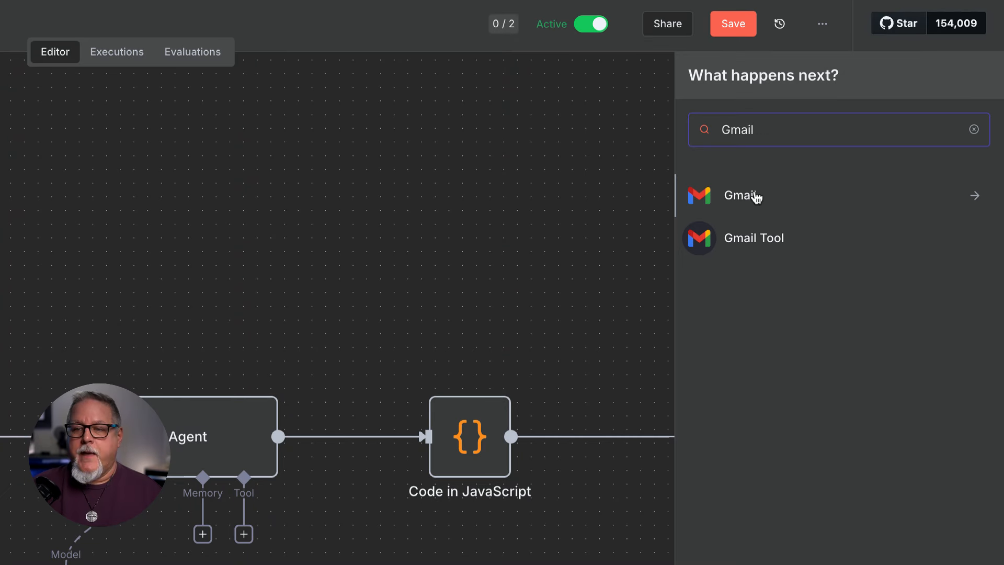
pyautogui.click(739, 202)
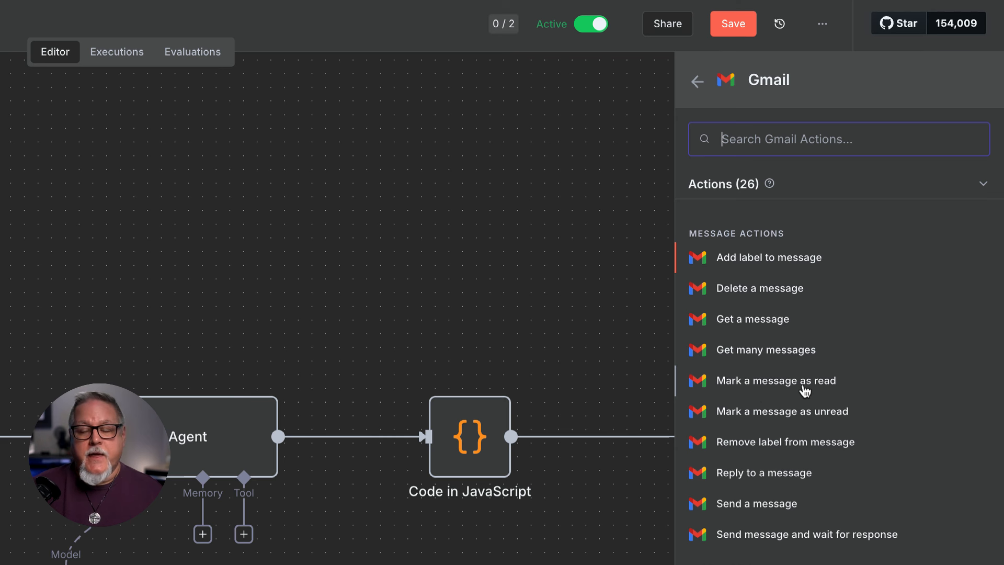
pyautogui.click(753, 381)
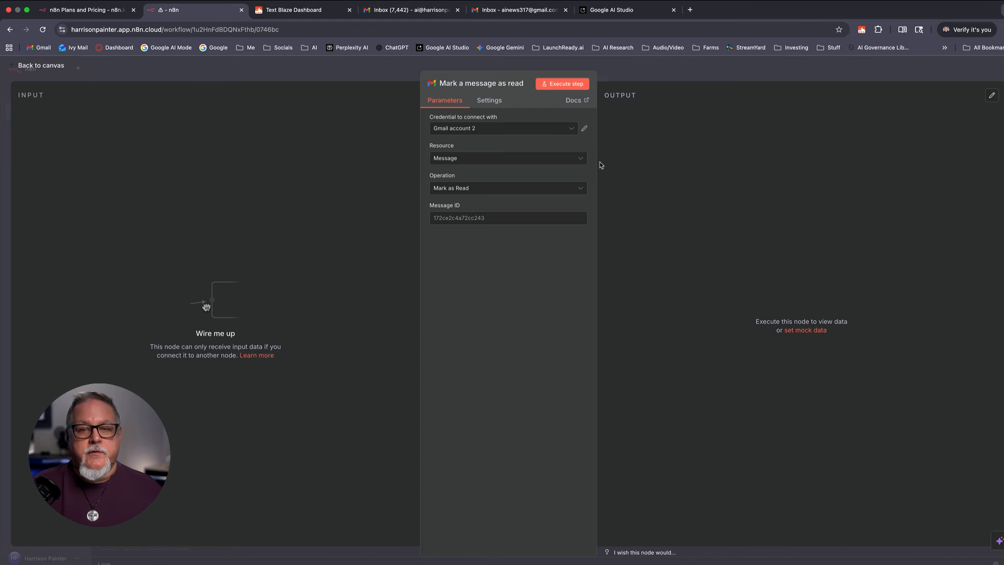
pyautogui.click(49, 66)
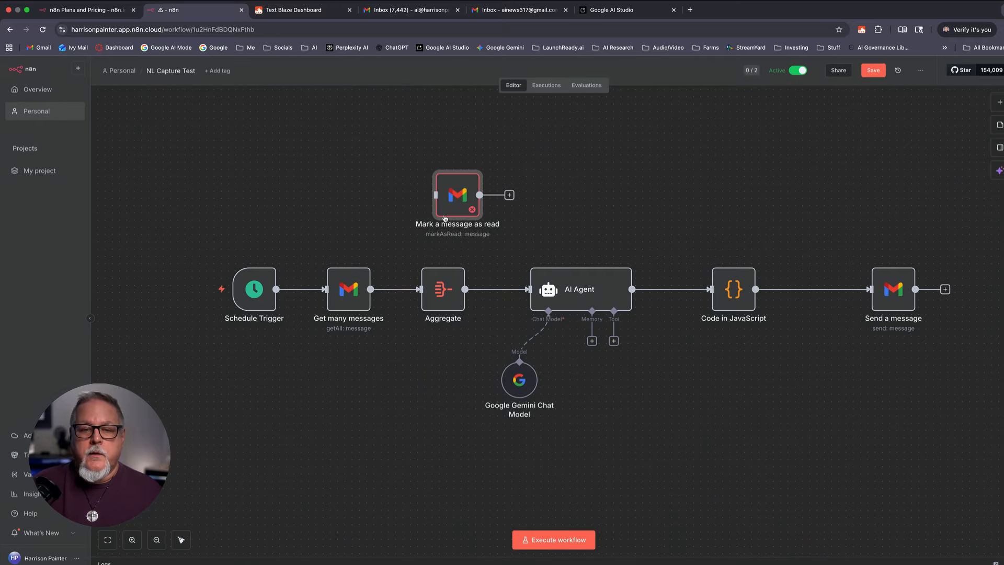
# Step: Connect Get many messages' output to the Mark a message as read node and open its settings
pyautogui.moveTo(438, 189); pyautogui.dragTo(399, 182)
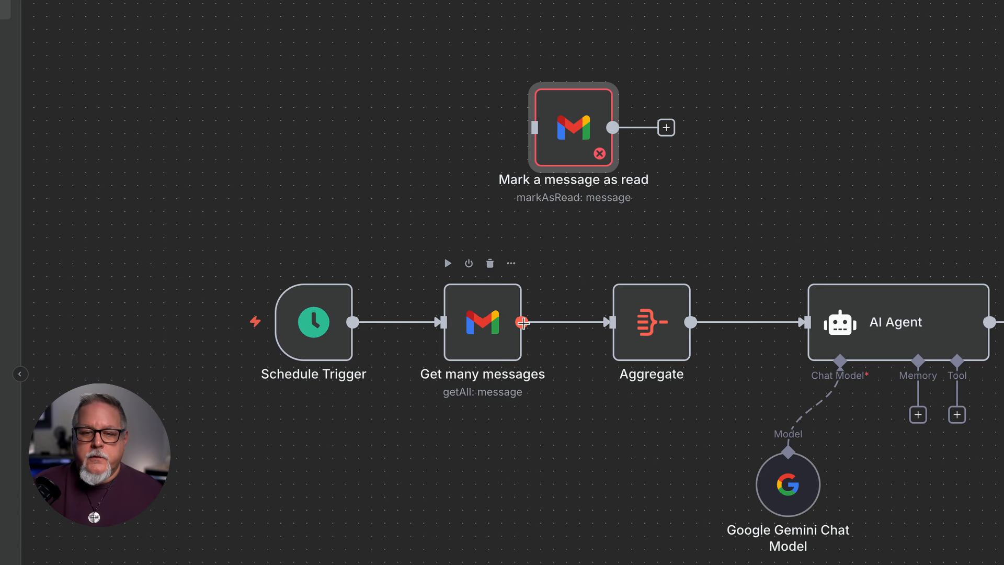
pyautogui.moveTo(522, 322); pyautogui.dragTo(503, 153)
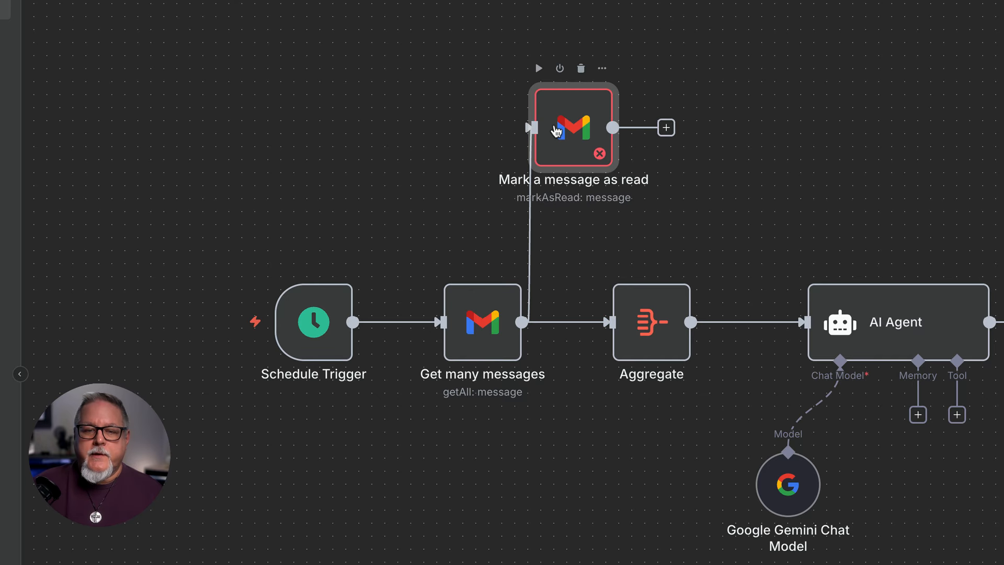
pyautogui.moveTo(558, 128); pyautogui.dragTo(591, 127)
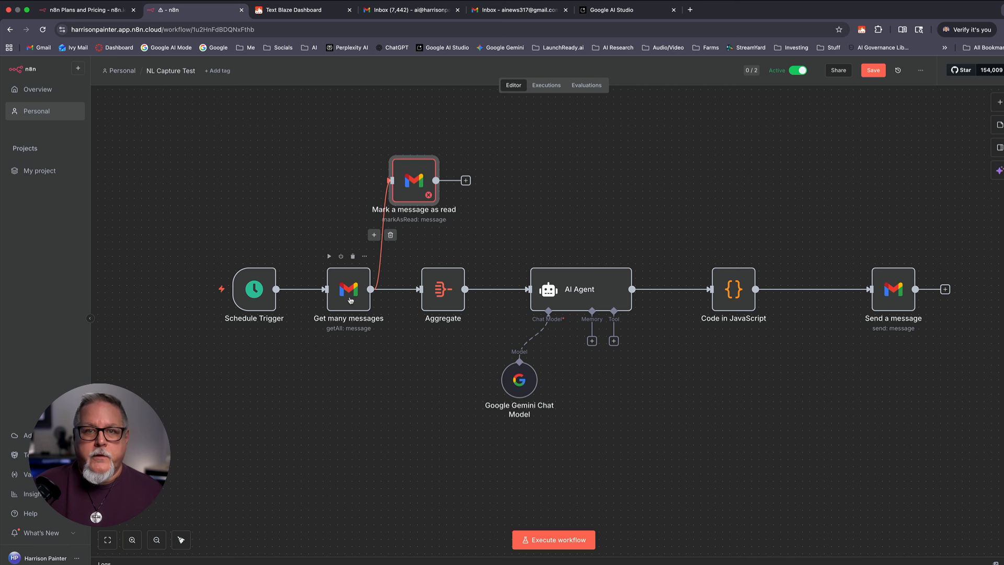
pyautogui.doubleClick(413, 178)
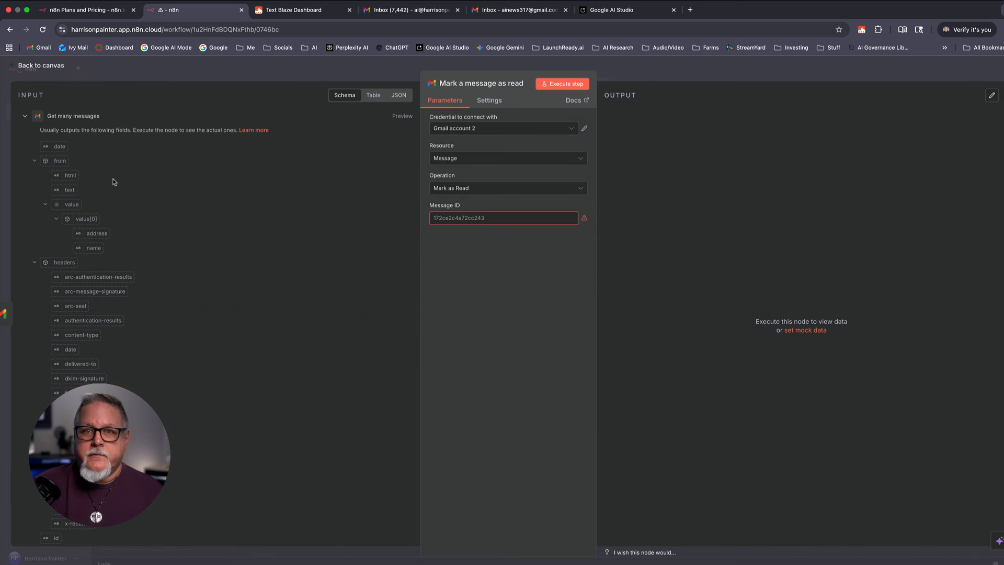
# Step: Switch the node's credential to the other Gmail account, keeping resource Message and operation Mark as Read
pyautogui.click(62, 67)
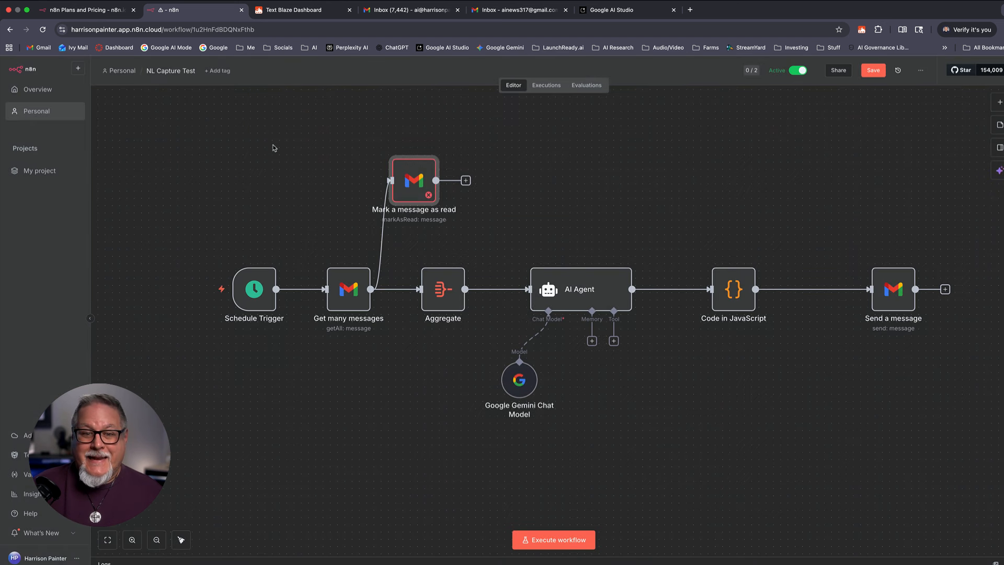
pyautogui.doubleClick(419, 180)
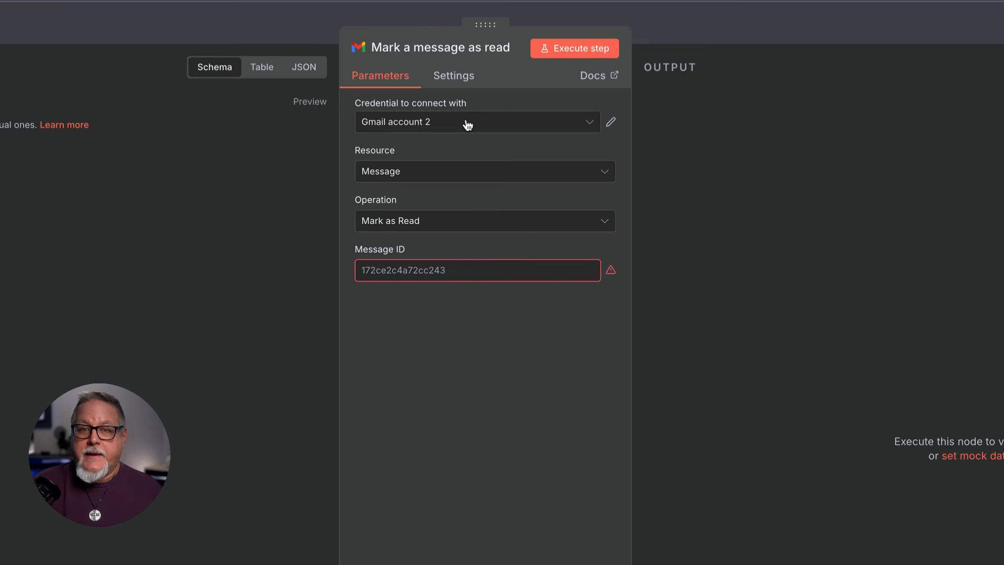
pyautogui.click(467, 123)
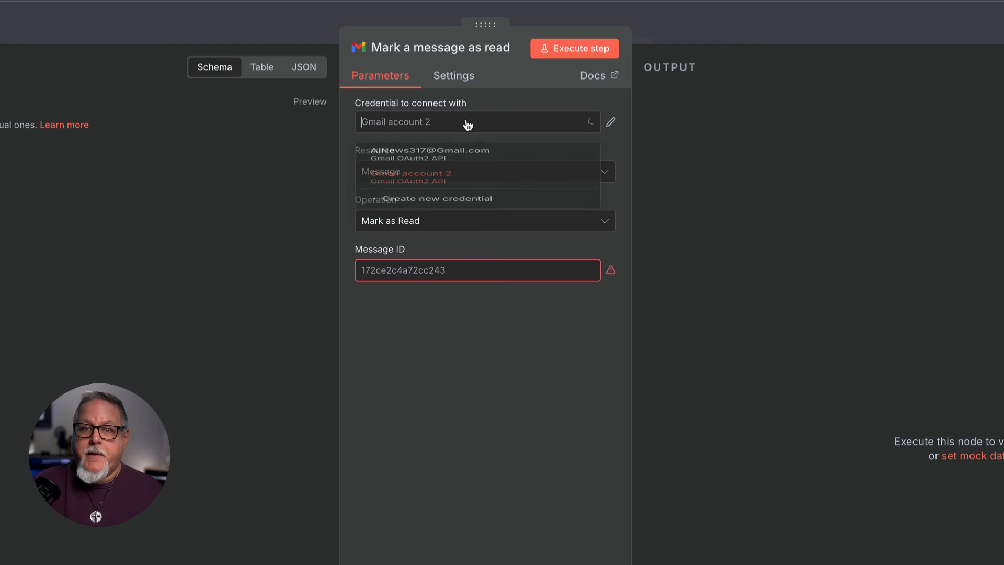
pyautogui.click(466, 162)
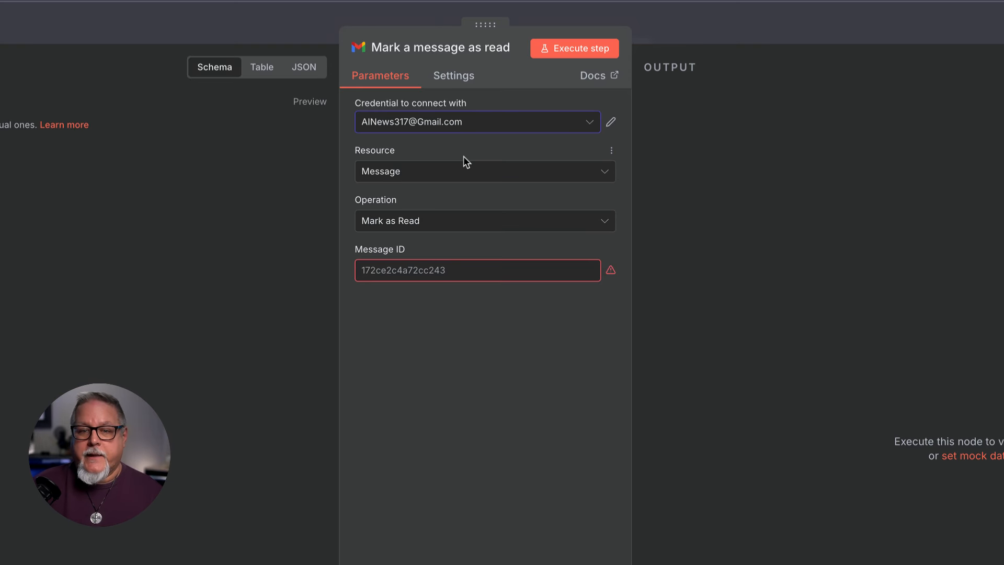
pyautogui.click(422, 178)
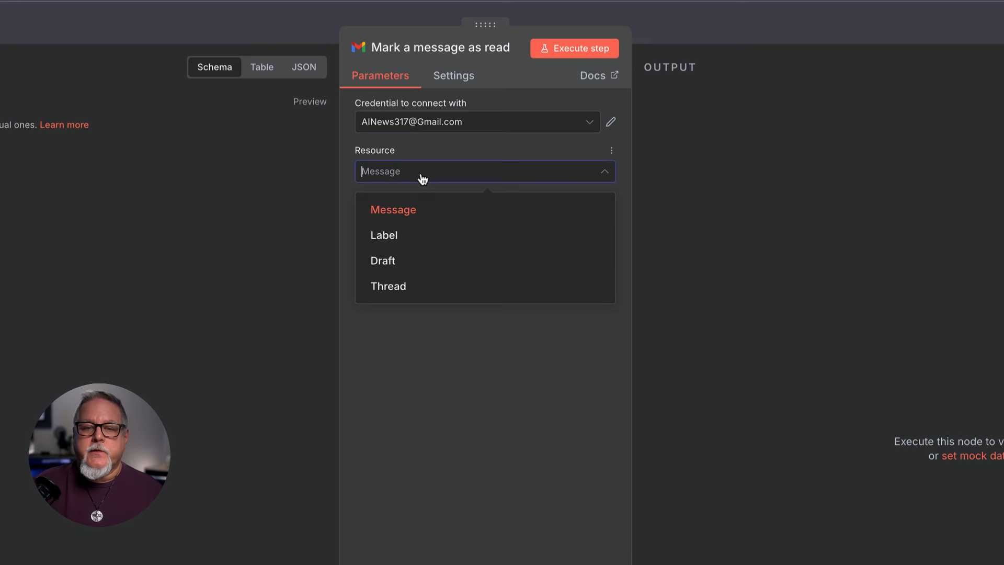
pyautogui.click(422, 178)
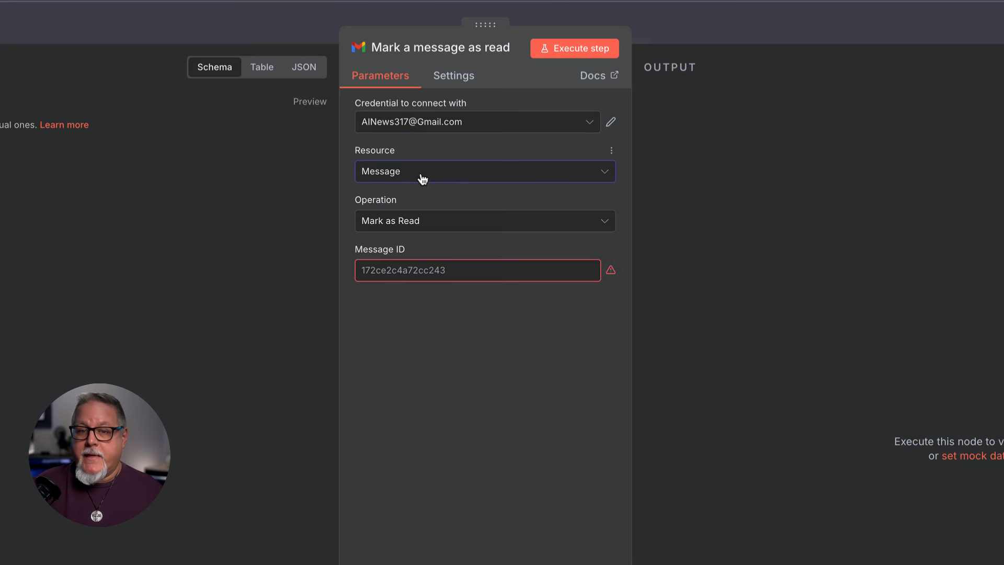
pyautogui.click(436, 228)
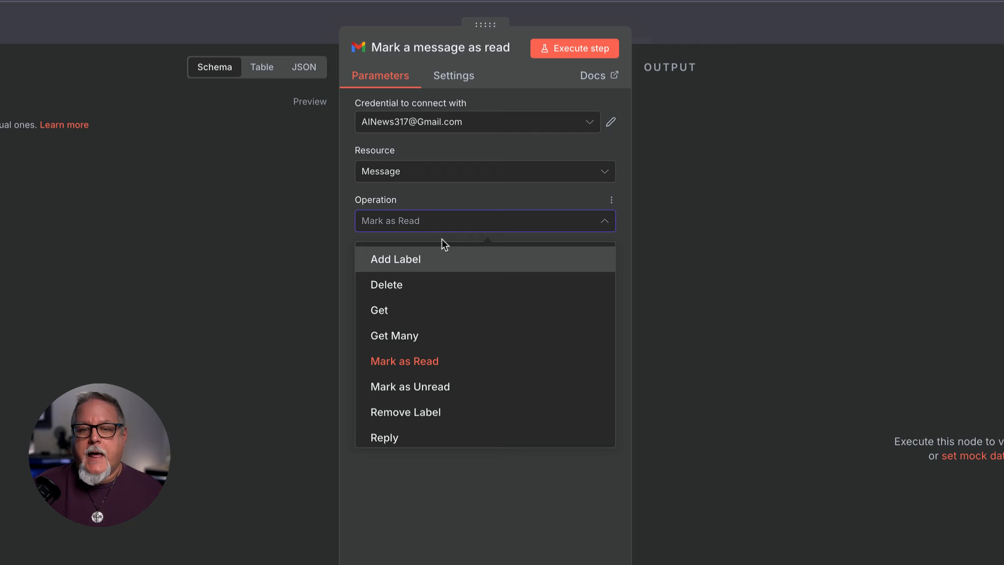
pyautogui.click(436, 192)
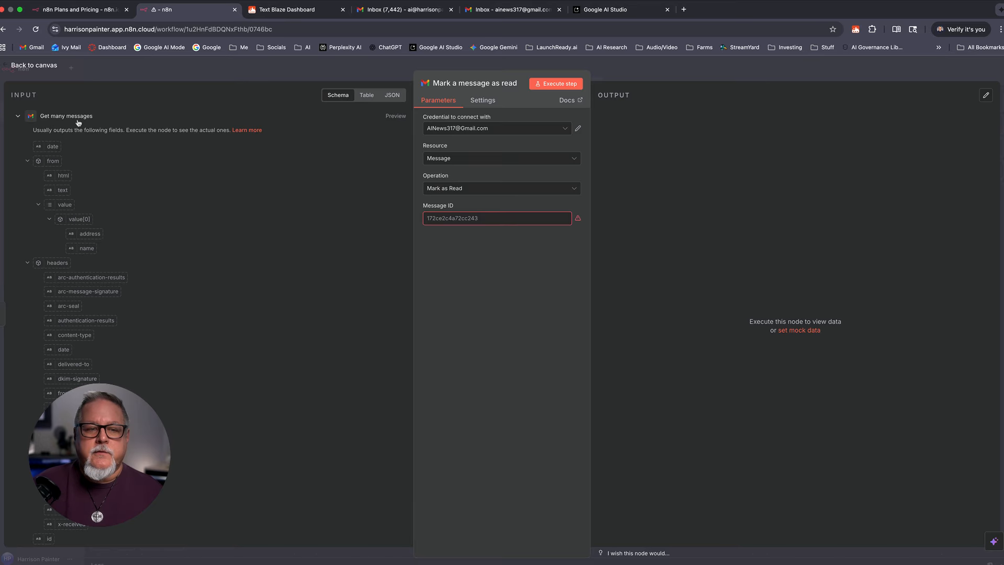
# Step: Map the incoming id field into Message ID as {{ $json.id }}, then return to the canvas
pyautogui.scroll(-5, 58, 319)
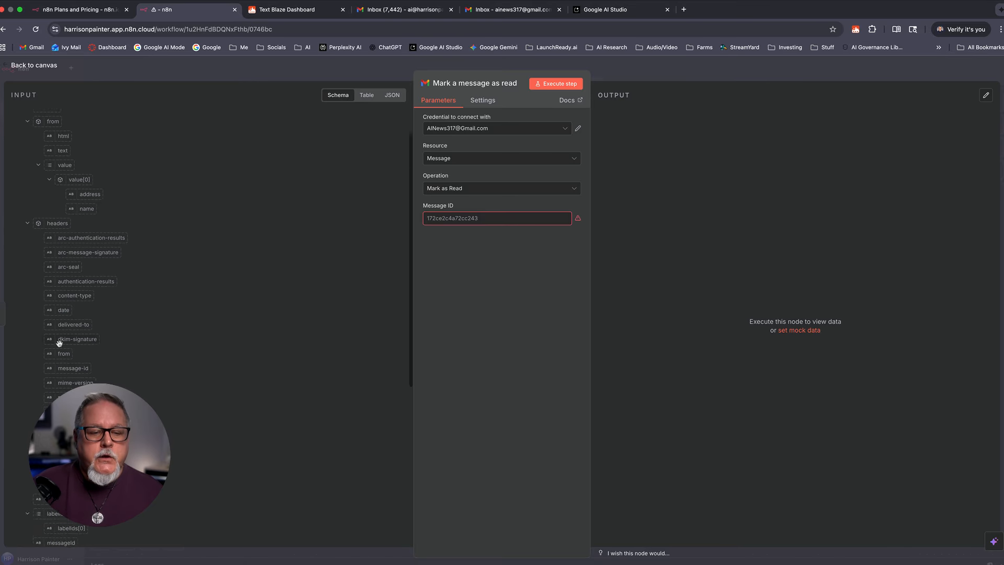
pyautogui.scroll(-2, 124, 373)
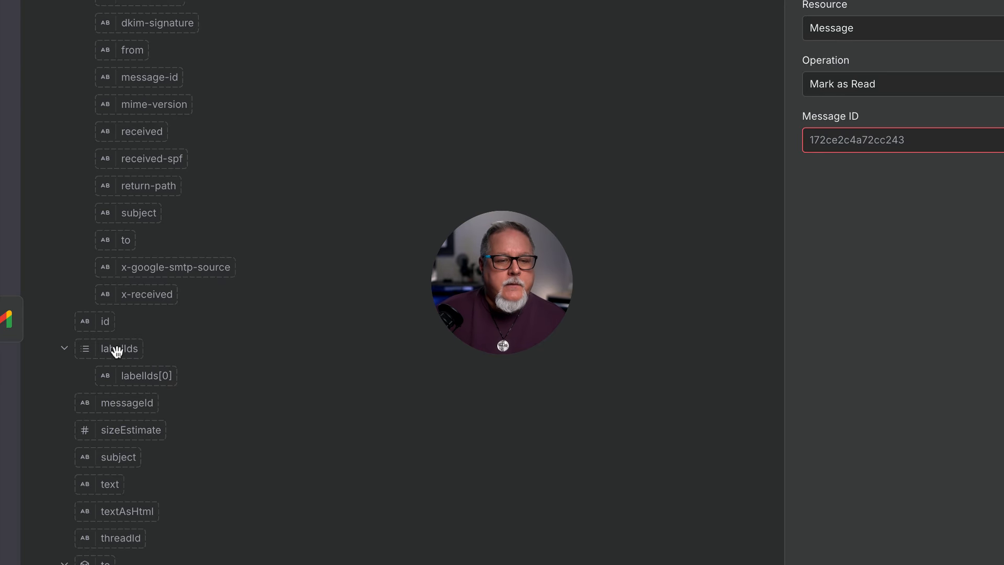
pyautogui.moveTo(105, 323); pyautogui.dragTo(129, 324)
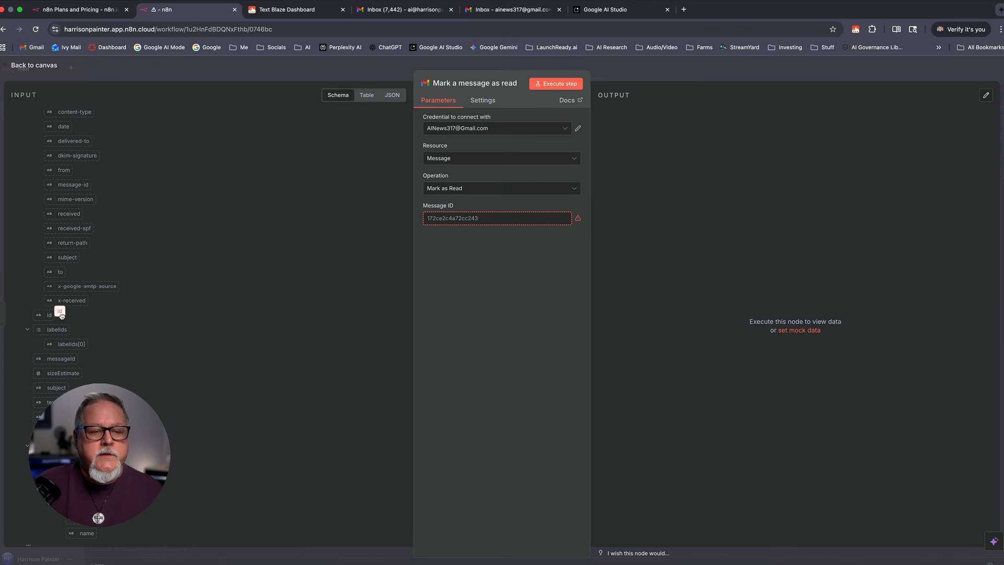
pyautogui.moveTo(62, 316); pyautogui.dragTo(439, 226)
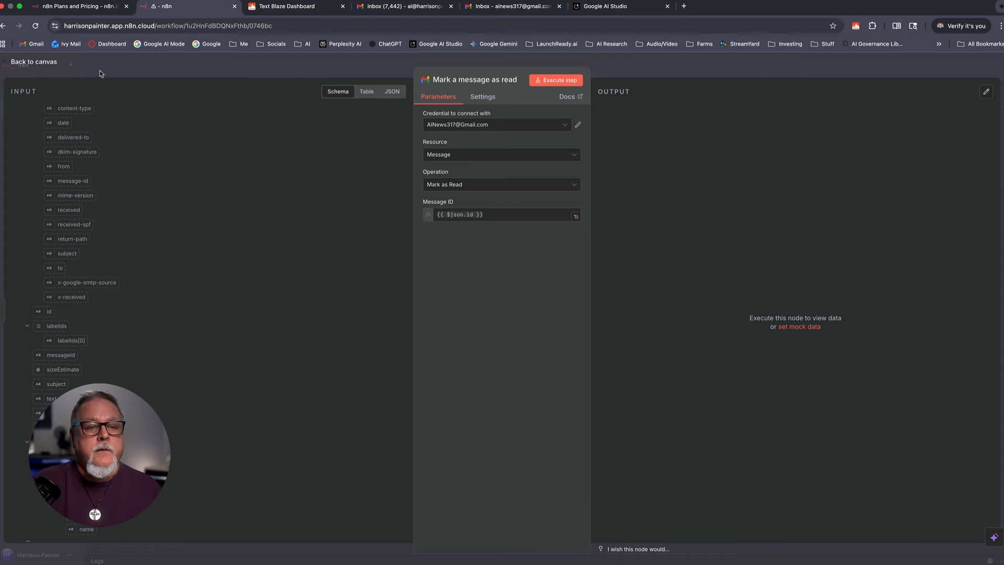
pyautogui.click(35, 62)
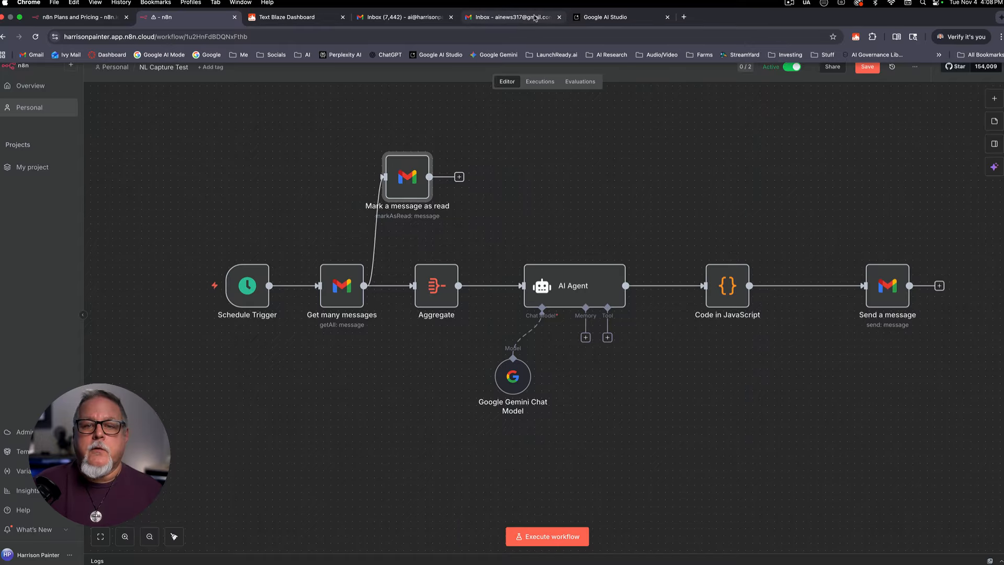
# Step: Delete only the Google AI Studio welcome email from the Gmail inbox, leaving seven messages
pyautogui.click(535, 19)
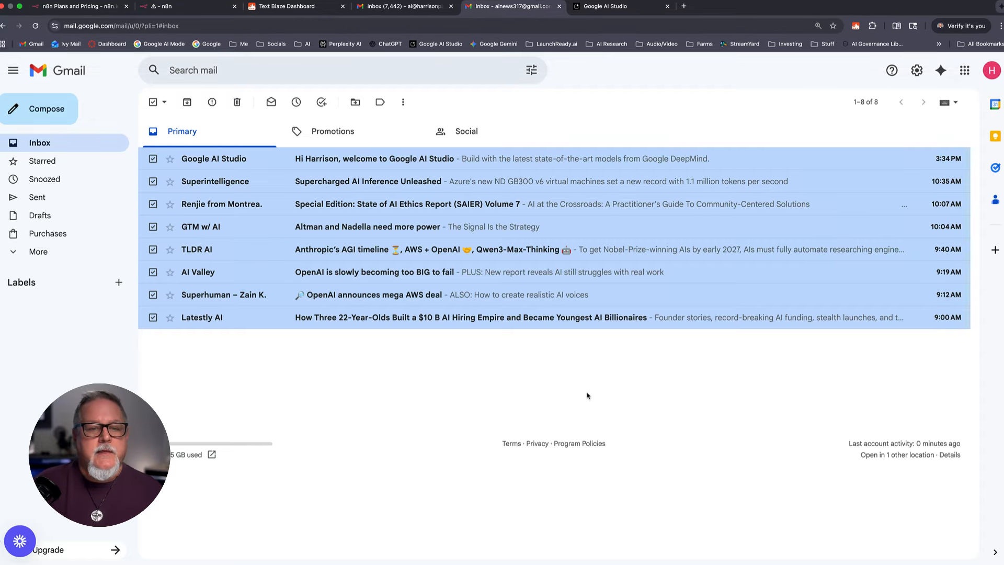
pyautogui.click(154, 100)
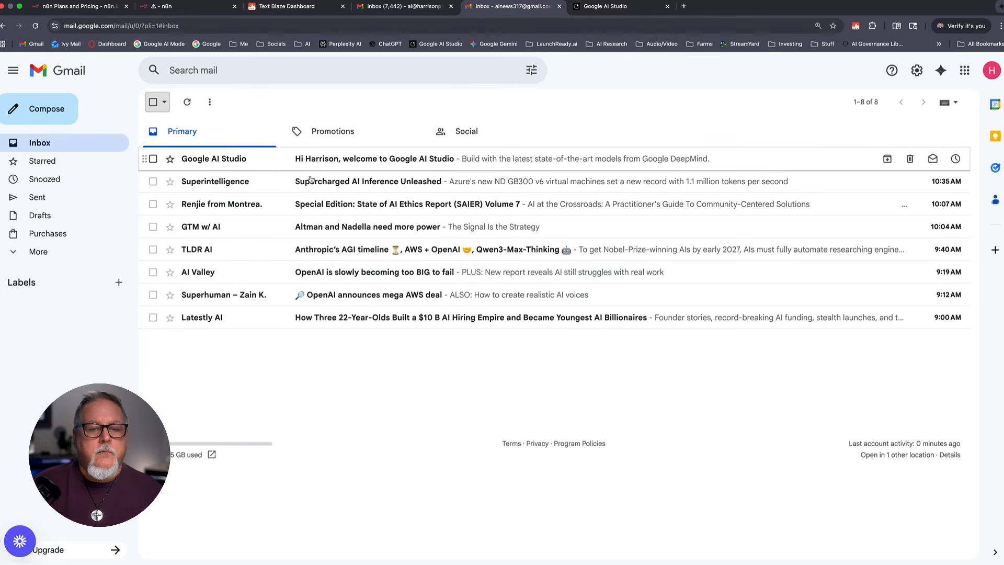
pyautogui.click(153, 159)
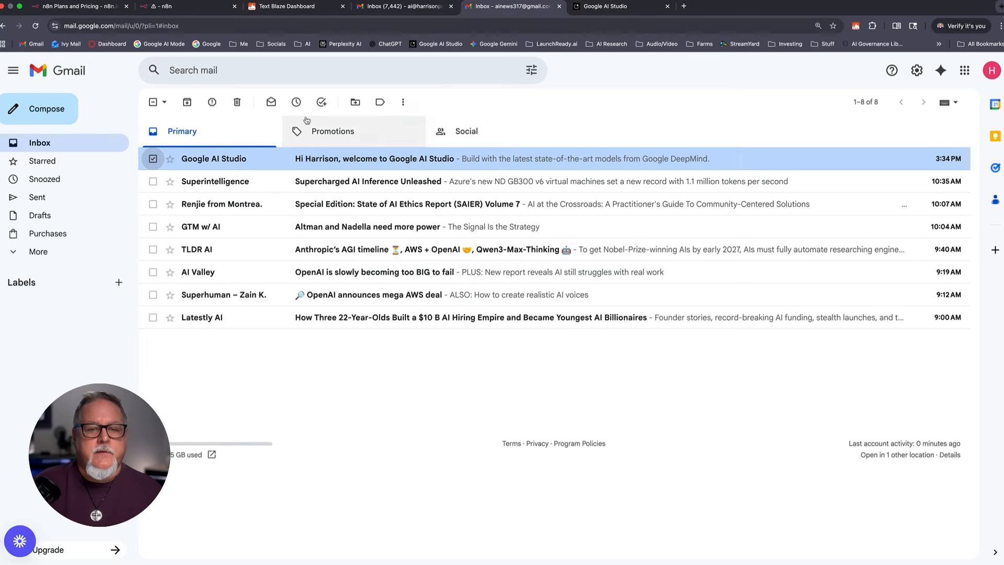
pyautogui.click(236, 102)
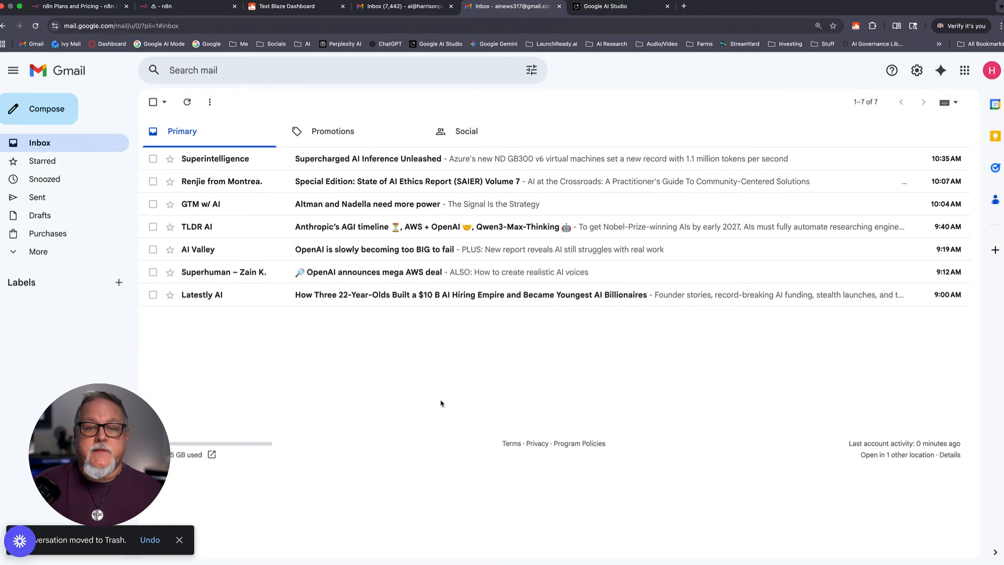
pyautogui.click(178, 6)
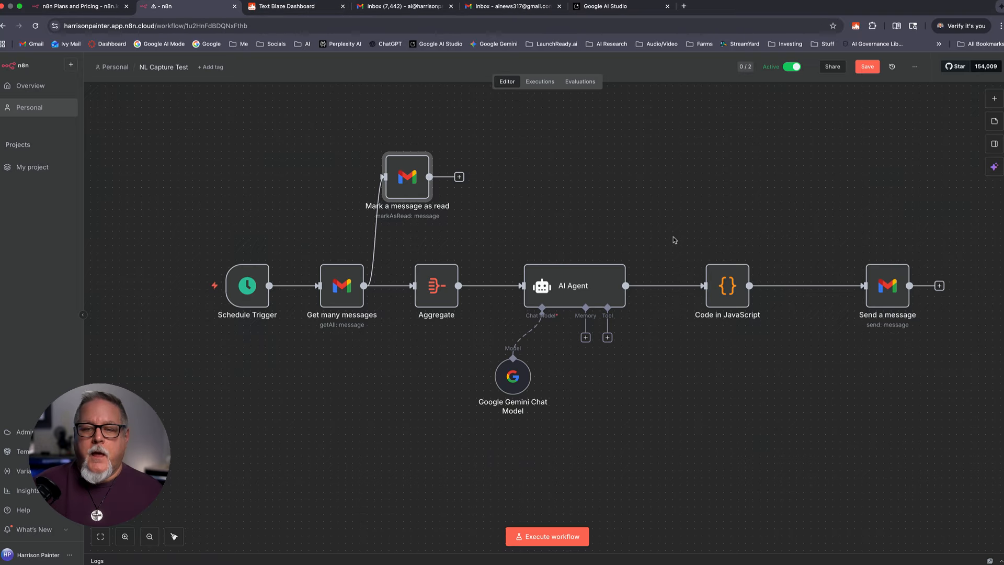
# Step: Execute the NL Capture Test workflow from the canvas
pyautogui.click(552, 535)
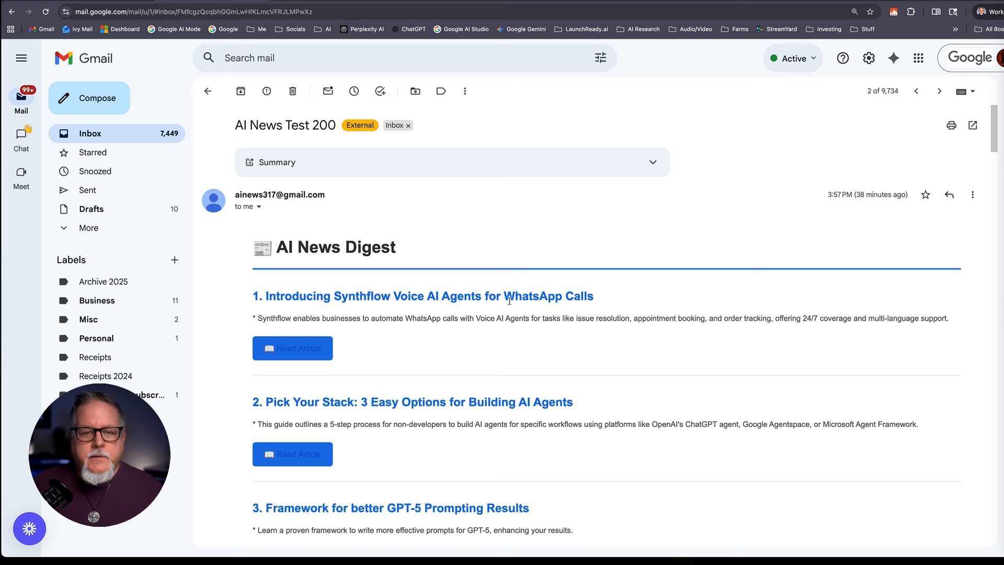
# Step: Check the first two Read Article links open the Synthflow WhatsApp page and the AI agents PDF guide
pyautogui.scroll(-10, 506, 299)
pyautogui.scroll(10, 509, 307)
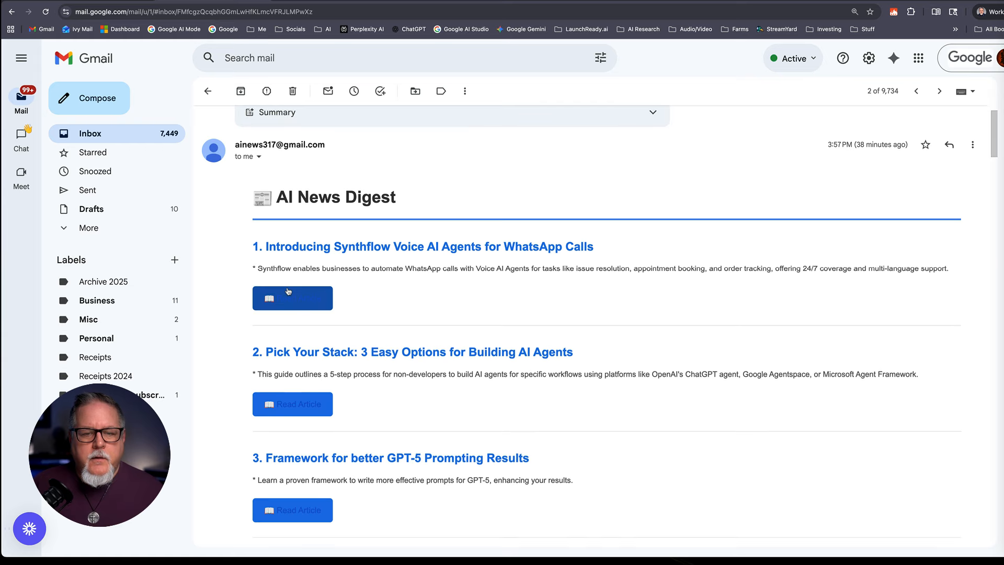
pyautogui.scroll(-1, 397, 261)
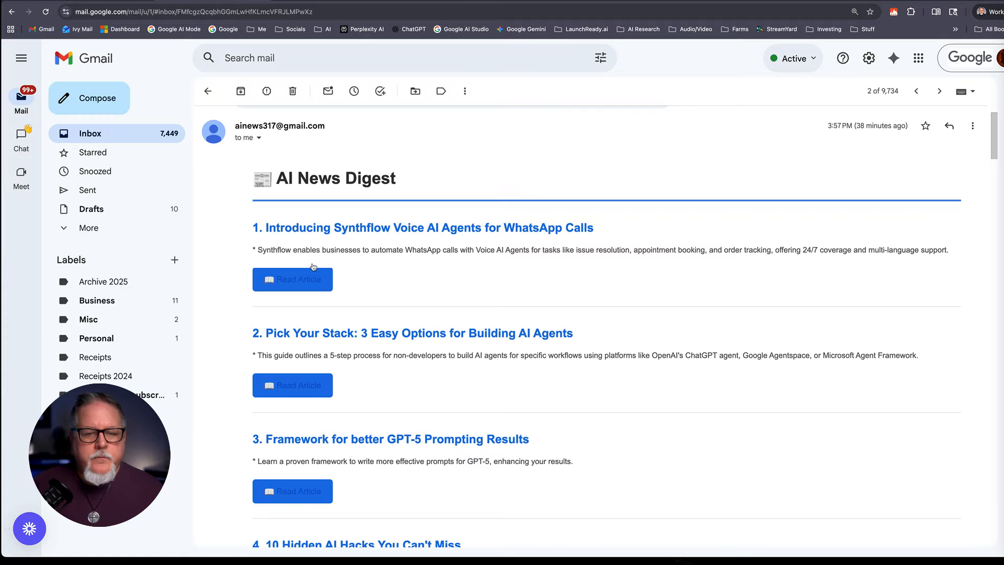
pyautogui.scroll(-2, 624, 252)
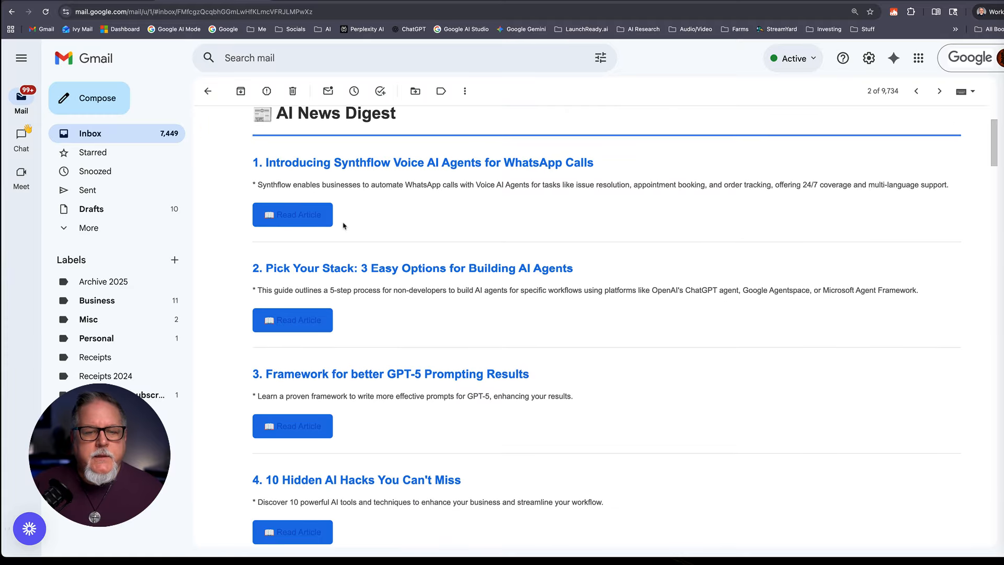
pyautogui.click(309, 225)
pyautogui.scroll(-3, 451, 173)
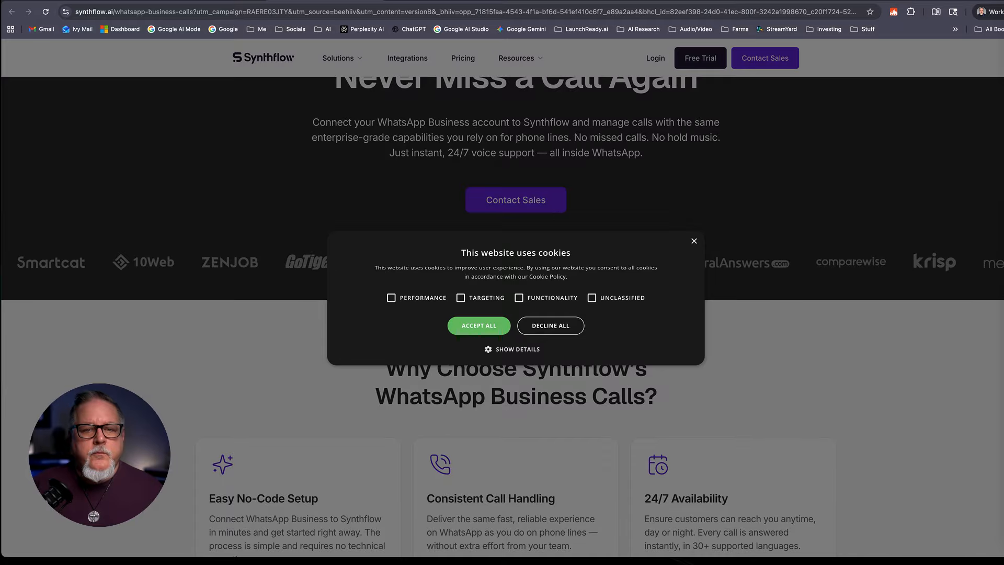
pyautogui.press('super+w')
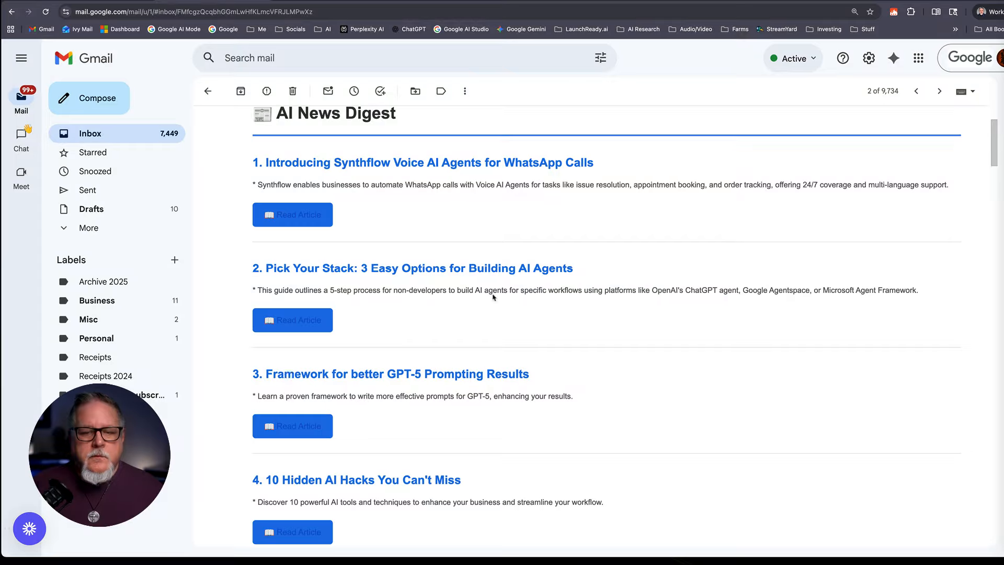
pyautogui.click(297, 314)
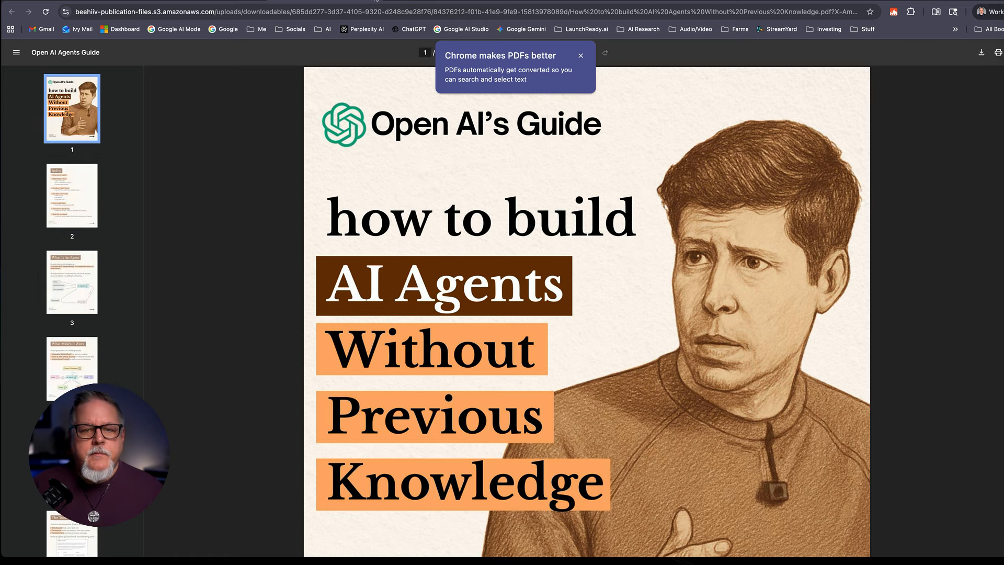
pyautogui.click(375, 0)
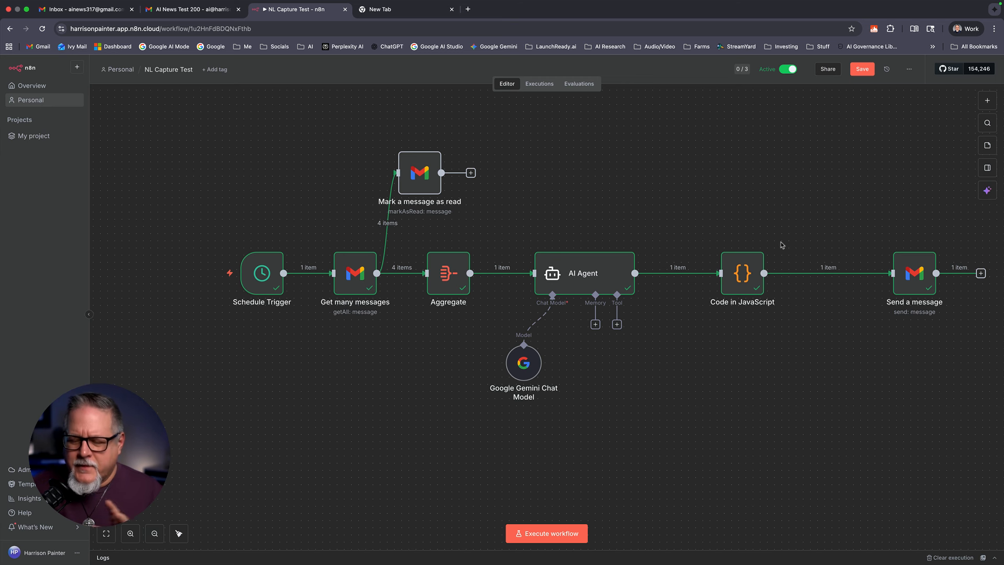
pyautogui.hscroll(-1, 781, 245)
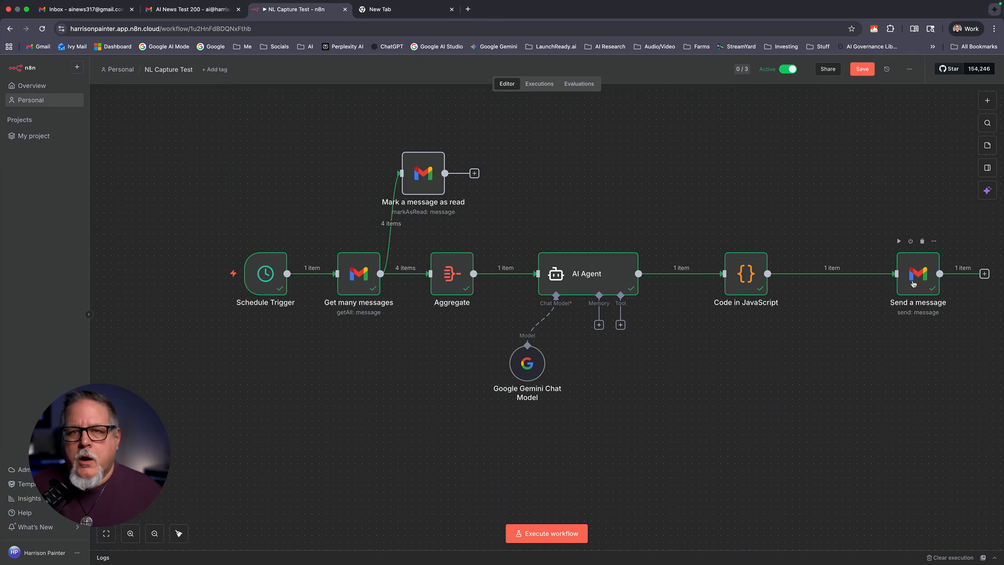
pyautogui.click(202, 10)
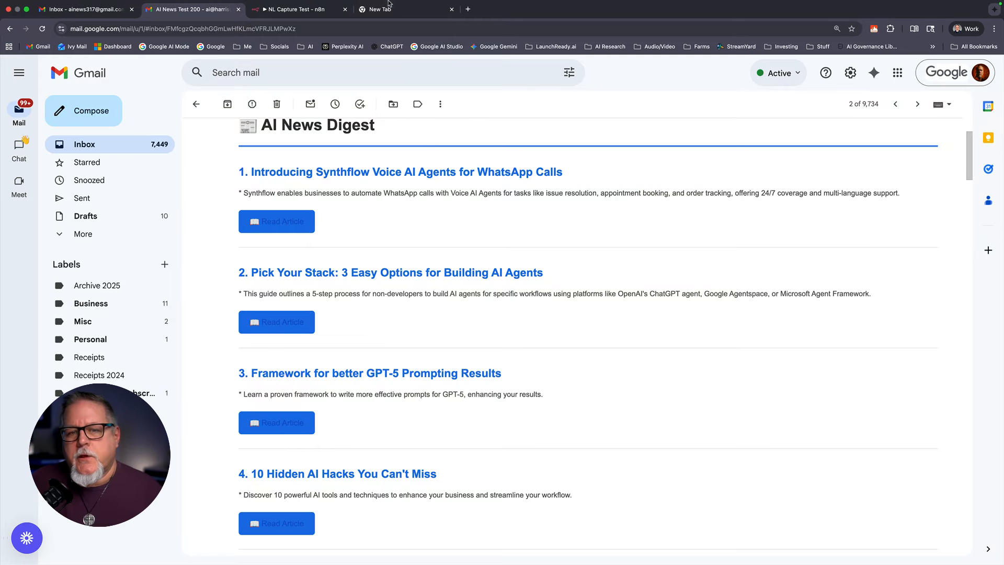
pyautogui.click(324, 15)
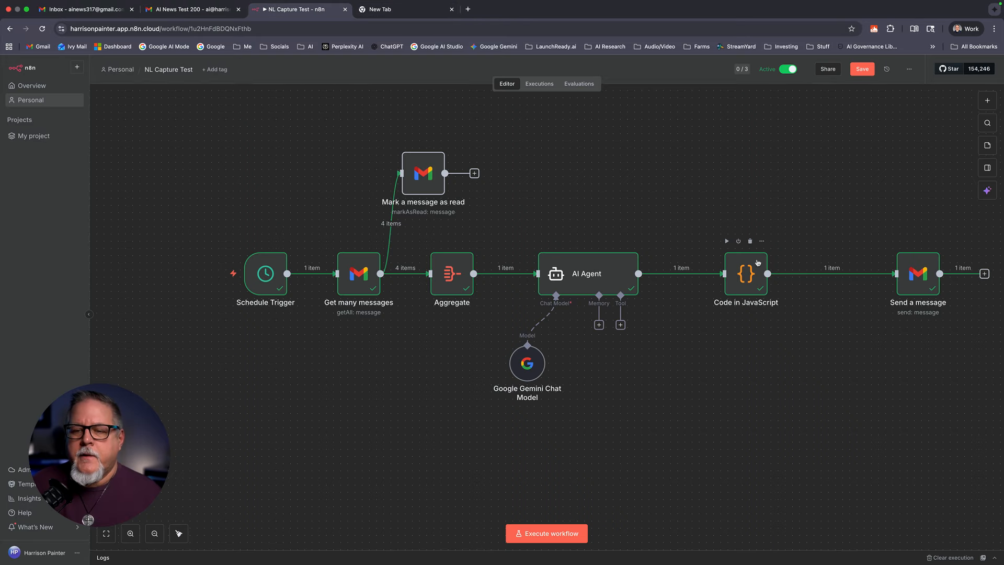
pyautogui.doubleClick(738, 270)
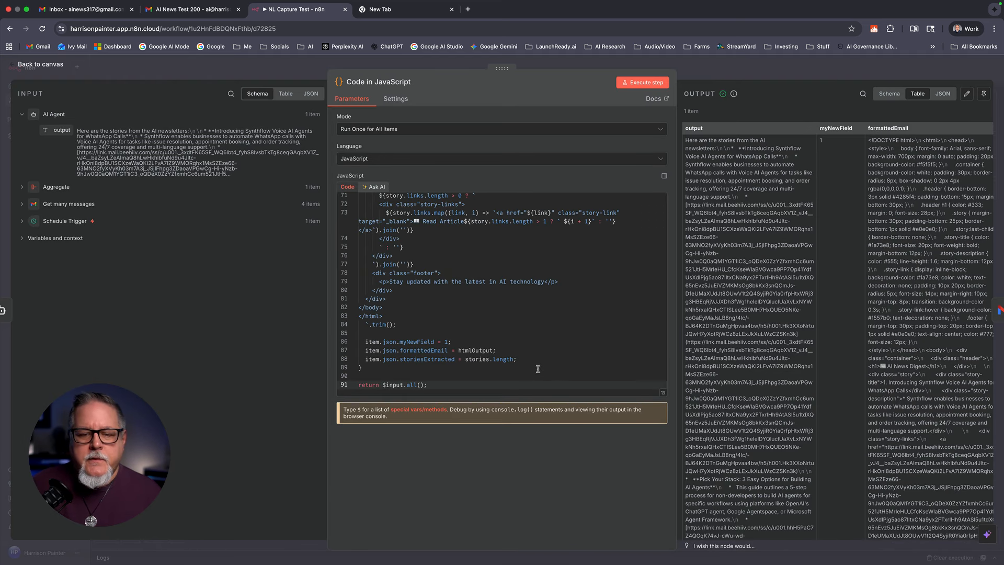
pyautogui.moveTo(443, 385); pyautogui.dragTo(458, 185)
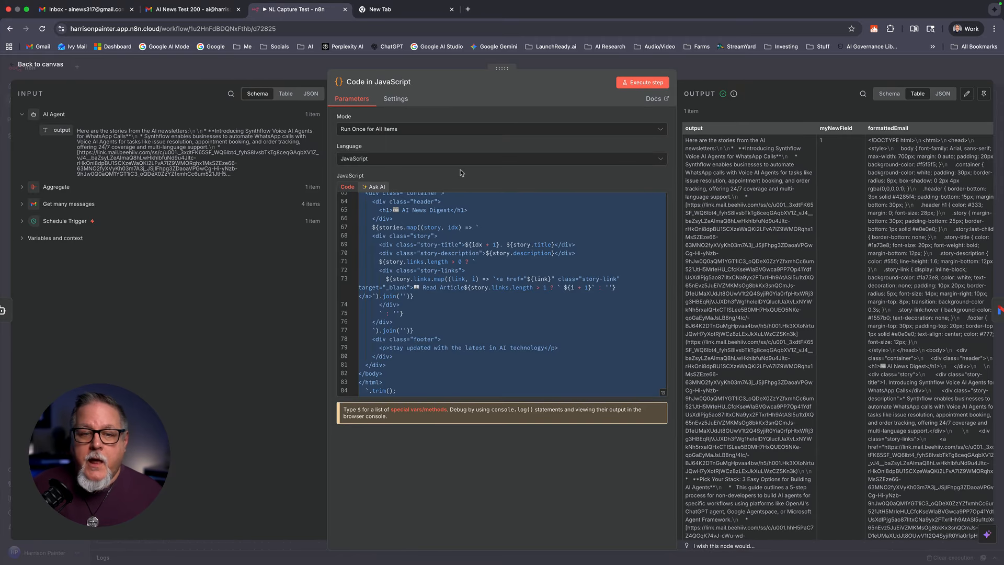
pyautogui.click(40, 64)
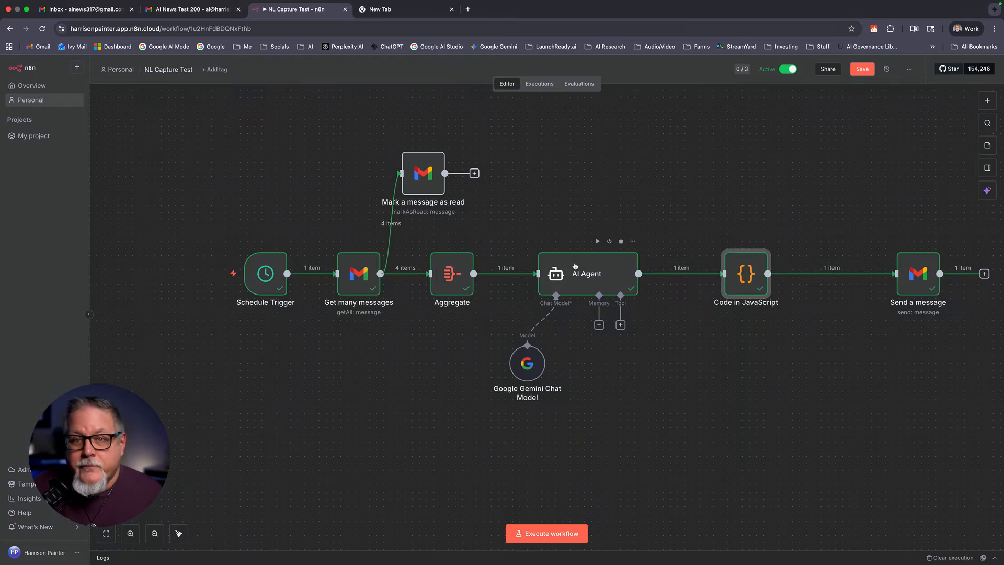
# Step: Open Claude from the AI bookmarks and reopen the HTML to email formatting in JavaScript chat
pyautogui.click(384, 9)
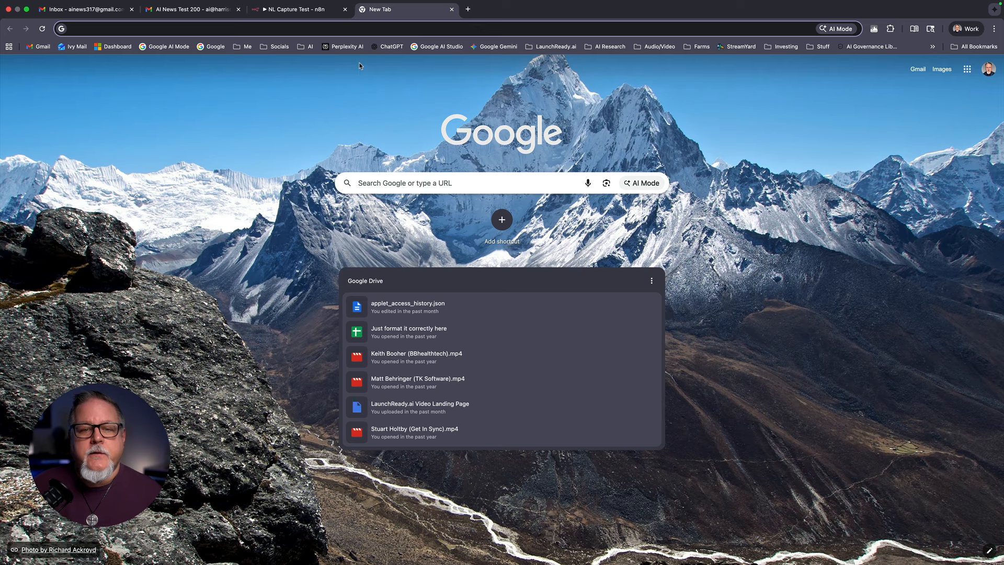
pyautogui.click(307, 47)
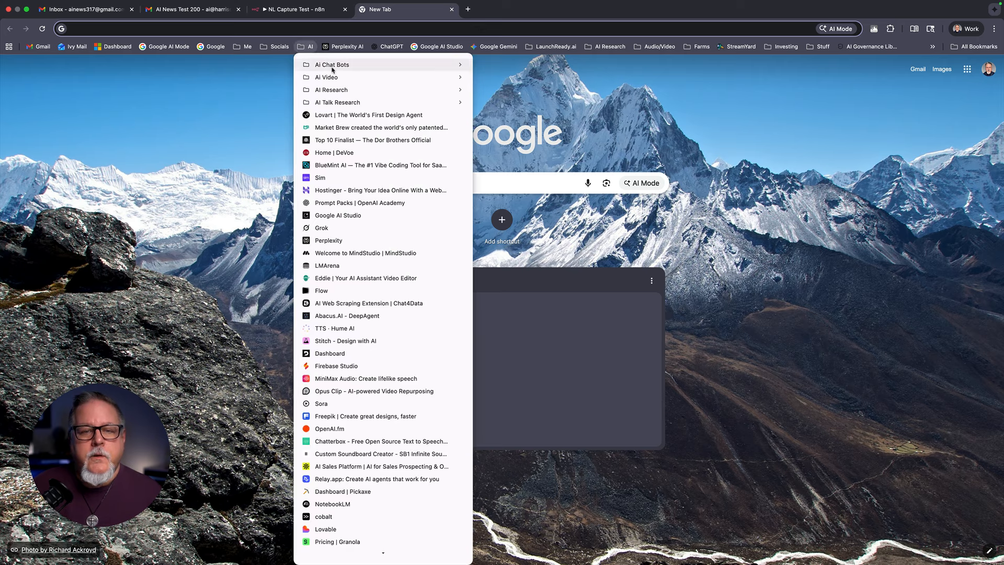
pyautogui.moveTo(337, 65)
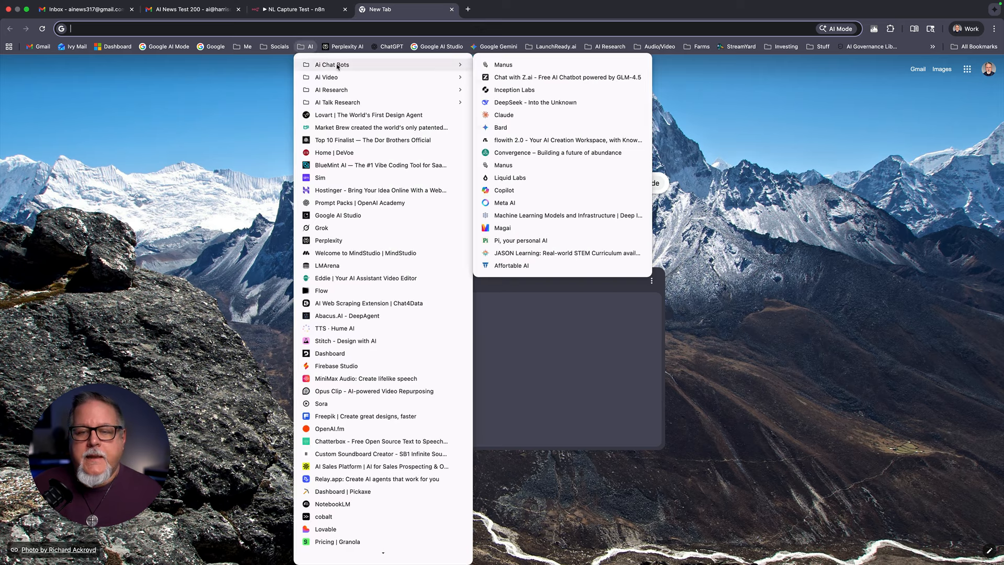
pyautogui.click(496, 116)
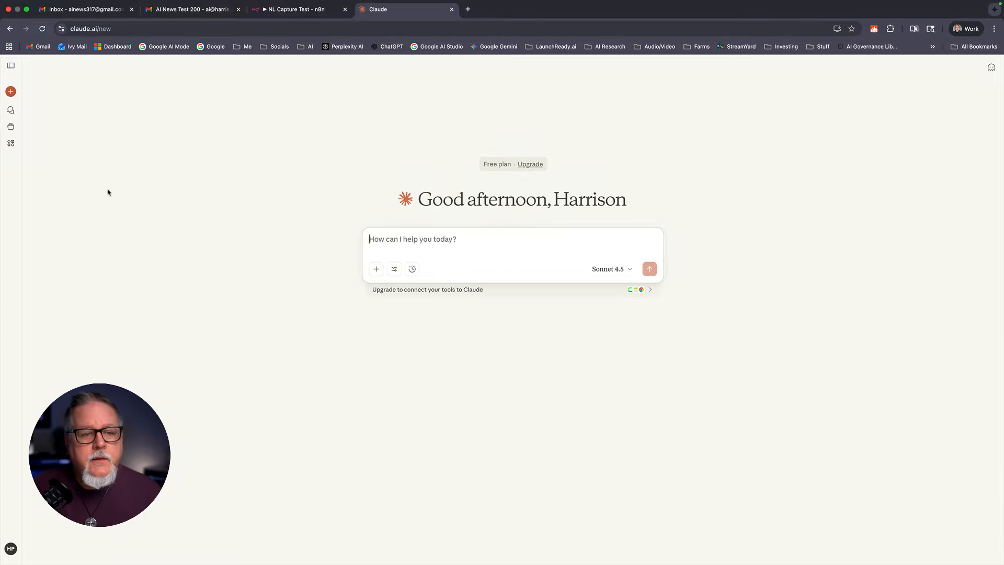
pyautogui.click(11, 111)
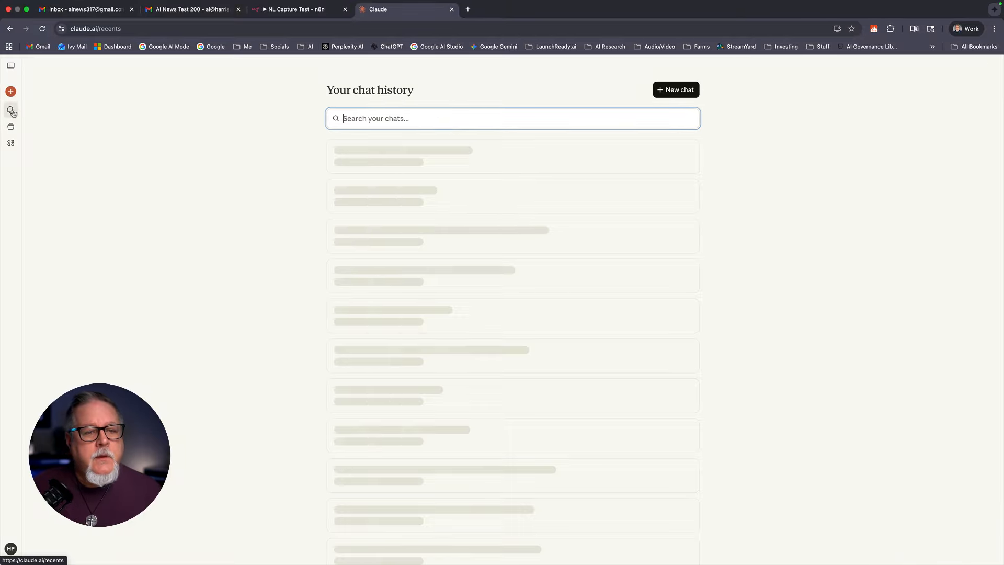
pyautogui.click(402, 177)
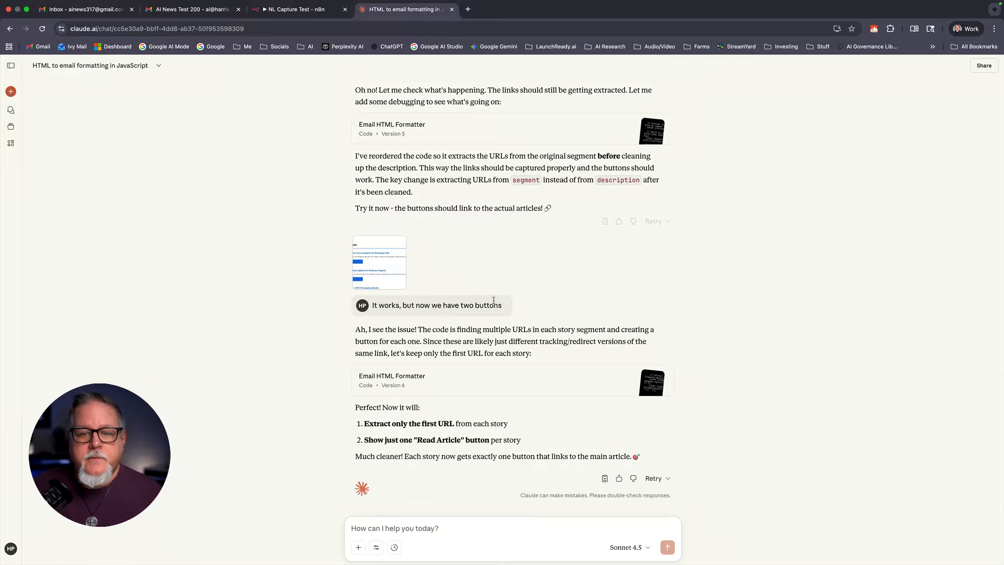
# Step: Preview the two screenshots attached to the chat's first message
pyautogui.scroll(10, 492, 297)
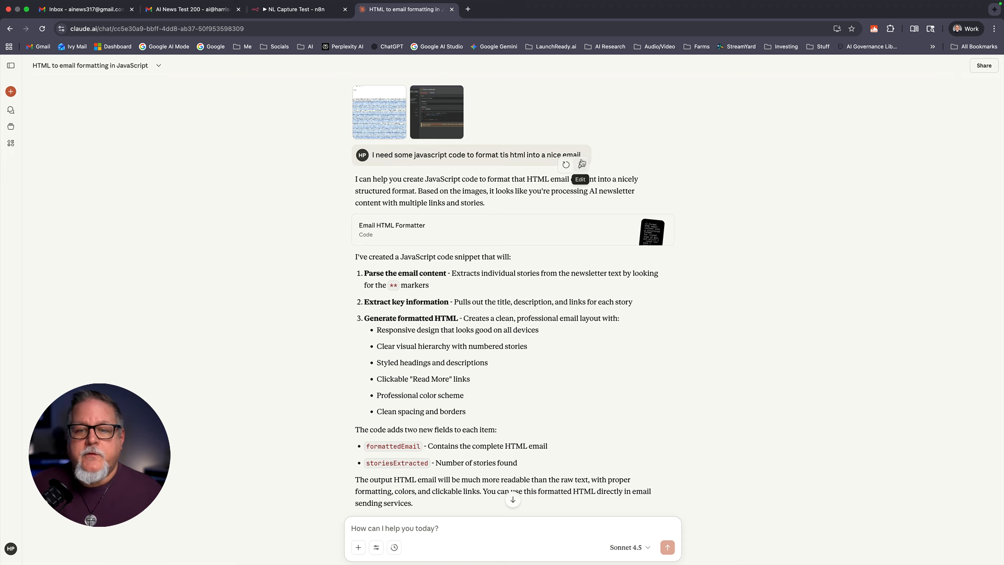
pyautogui.click(388, 116)
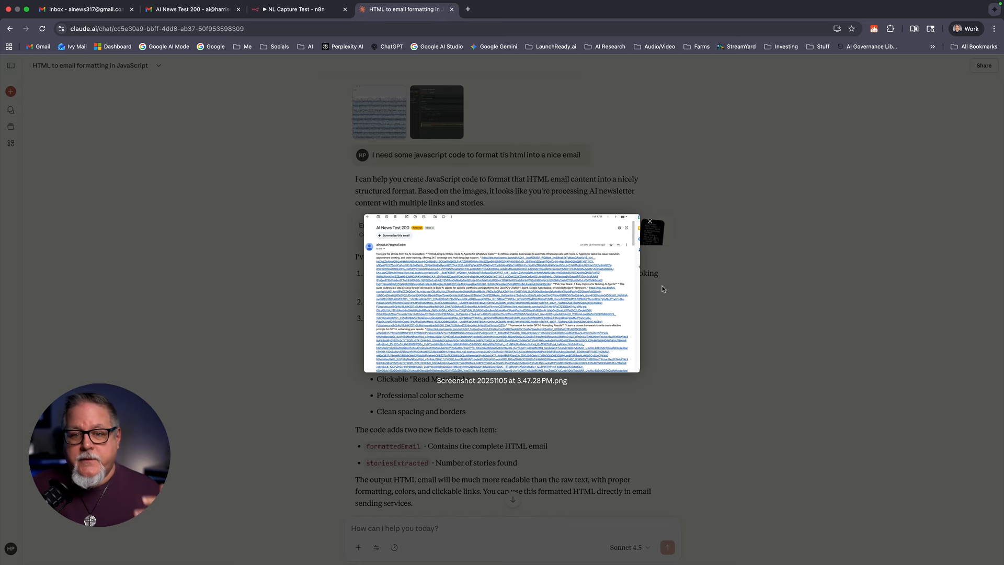
pyautogui.click(649, 222)
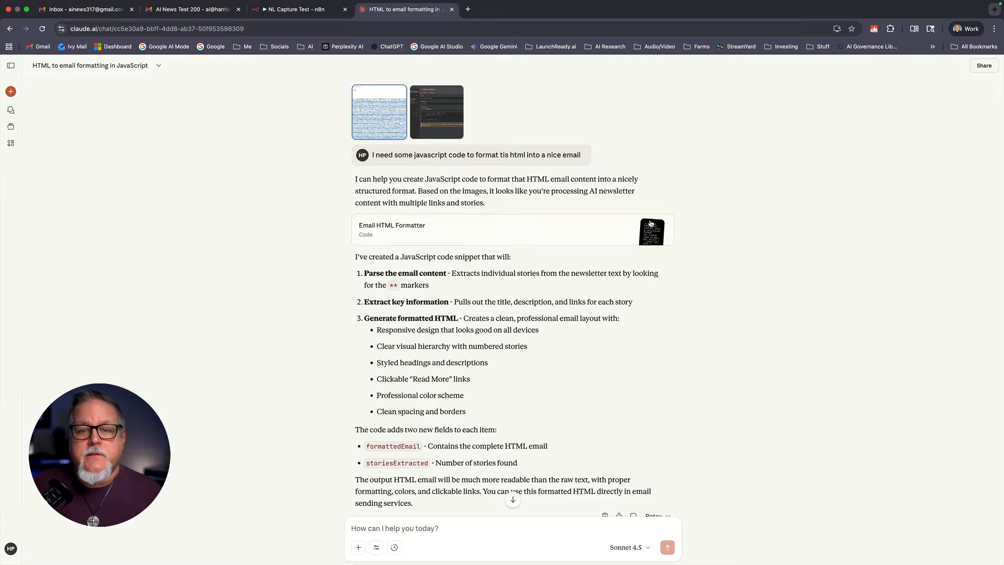
pyautogui.click(432, 121)
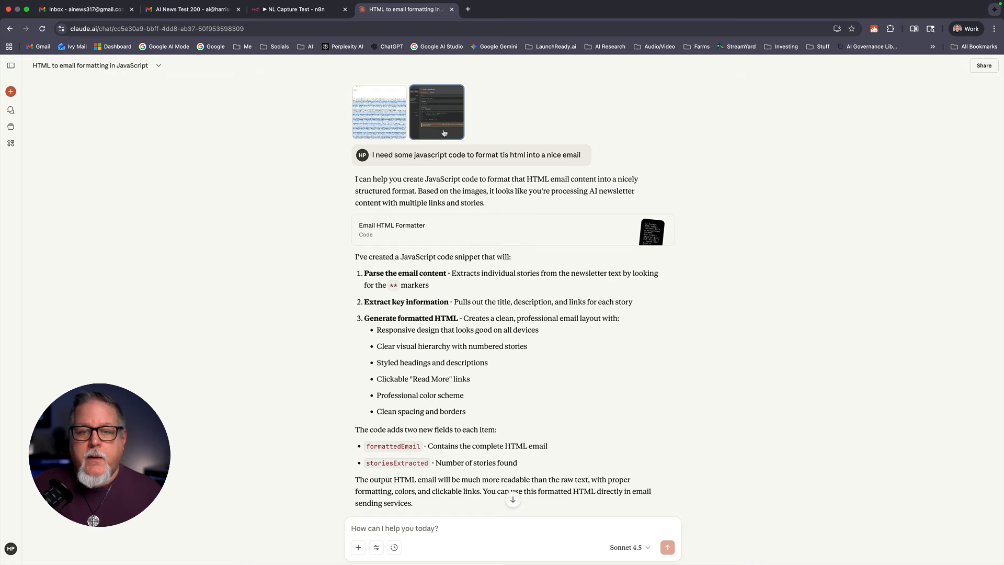
pyautogui.click(443, 120)
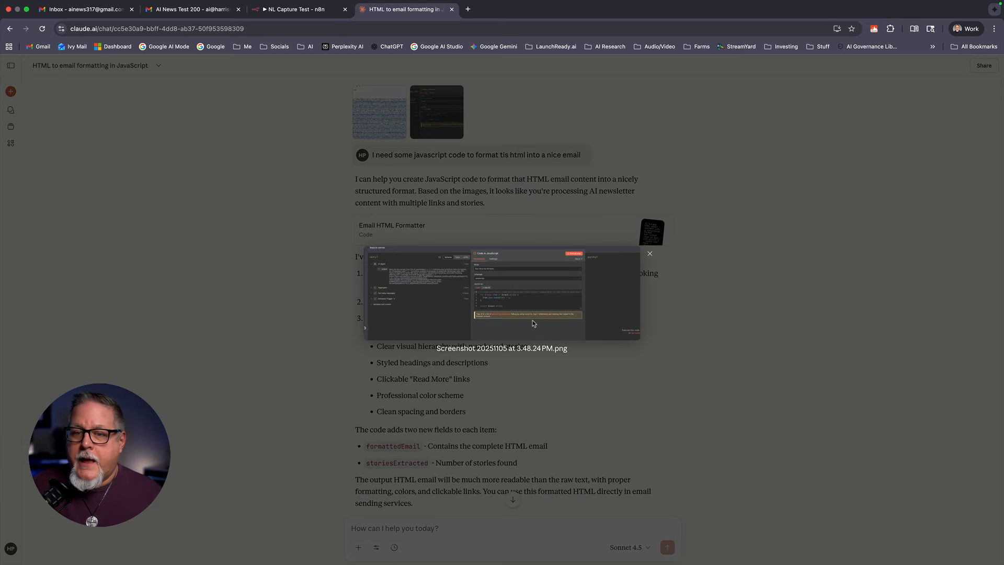
pyautogui.click(649, 254)
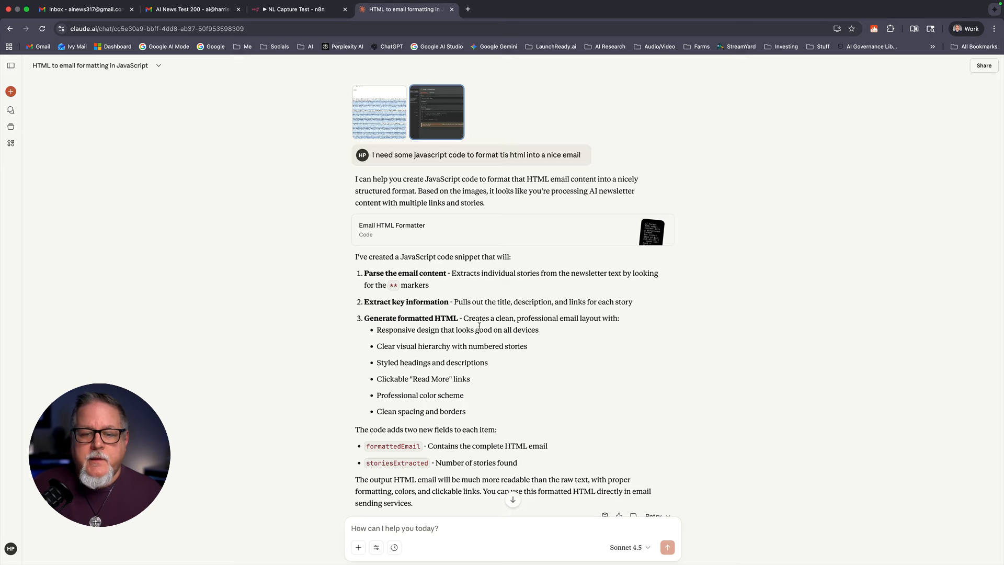
pyautogui.scroll(-15, 485, 329)
pyautogui.scroll(-12, 485, 328)
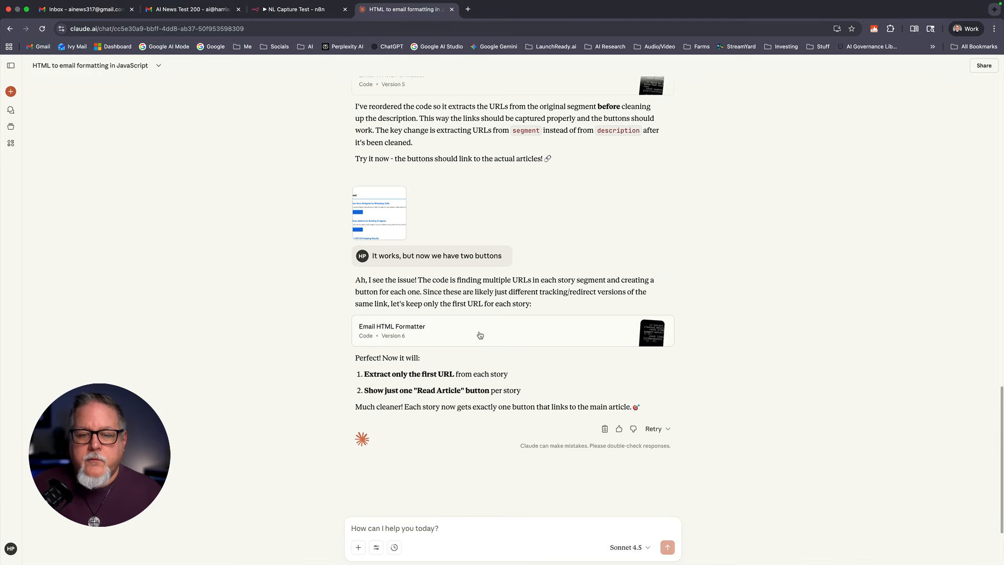
# Step: View the Version 6 Email HTML Formatter code, then return to the n8n workflow
pyautogui.click(479, 335)
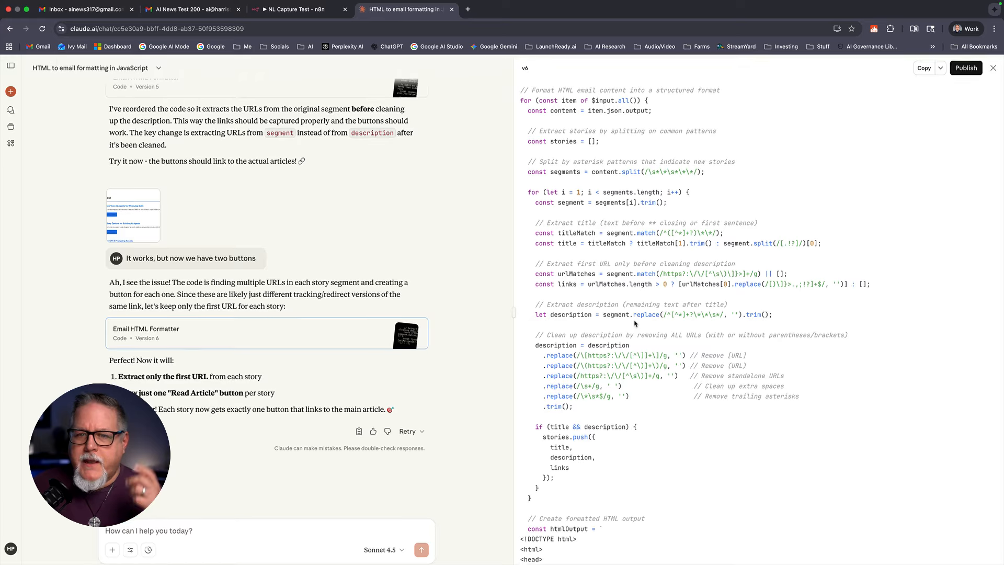
pyautogui.scroll(-10, 633, 323)
pyautogui.scroll(9, 631, 325)
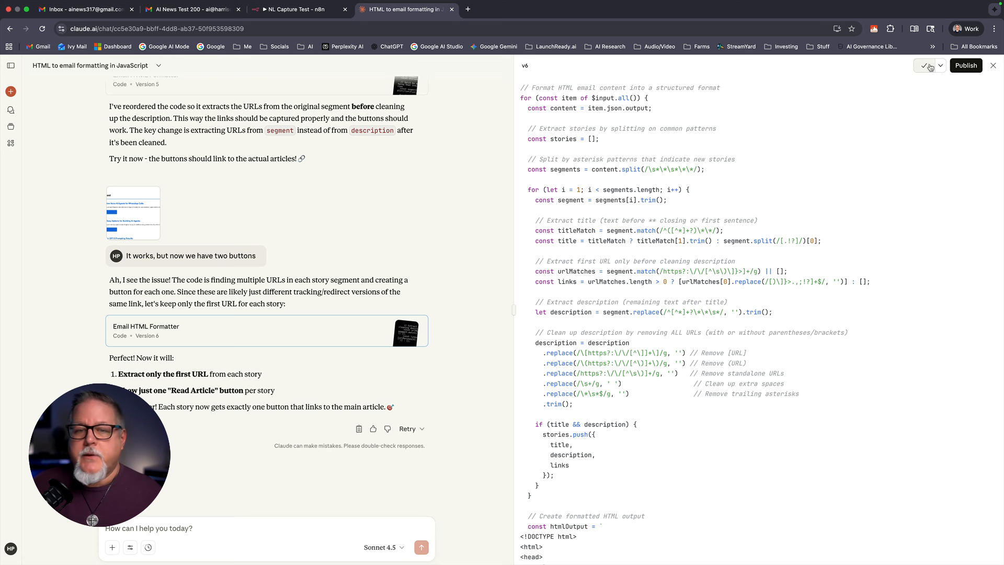
pyautogui.click(295, 9)
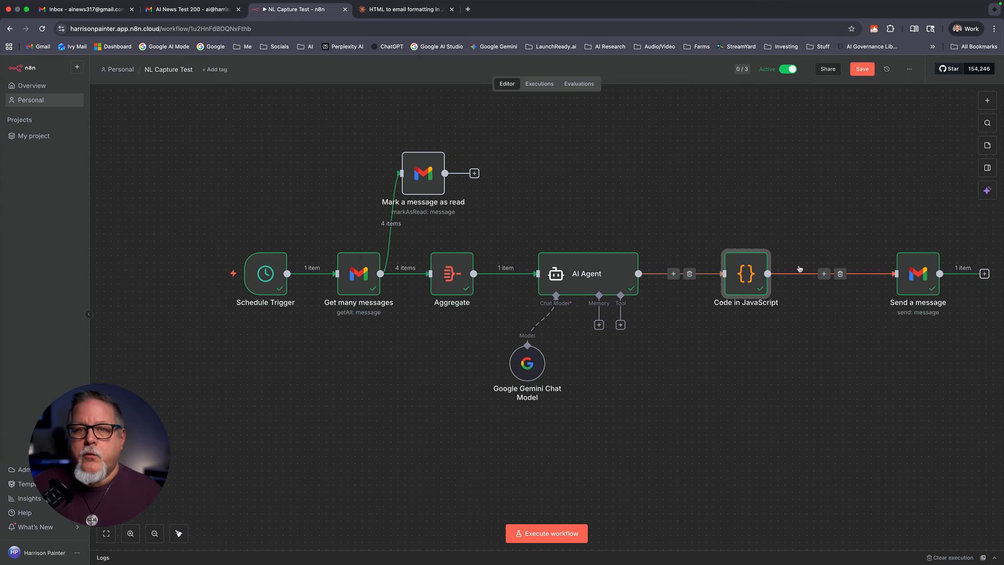
pyautogui.doubleClick(740, 272)
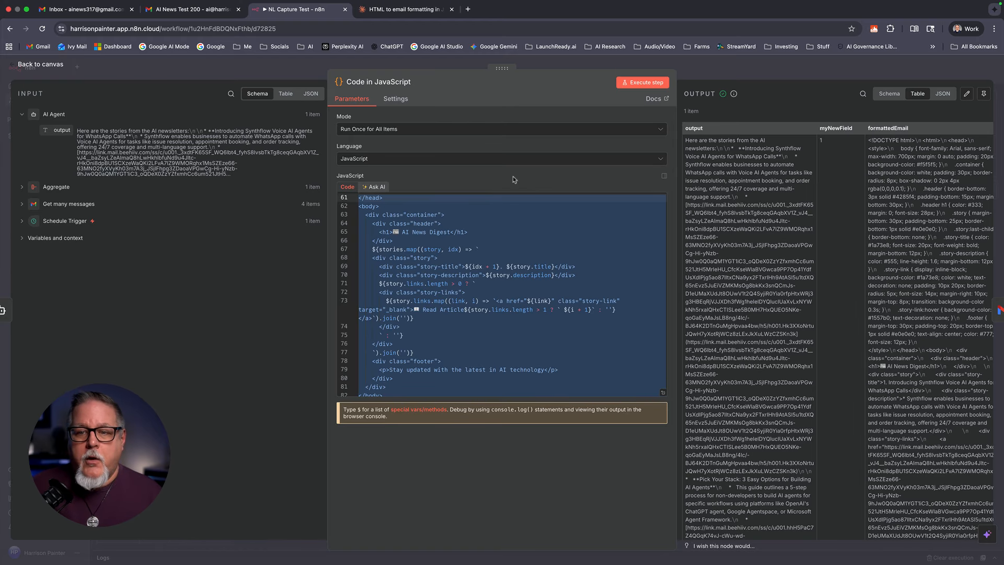
pyautogui.click(41, 64)
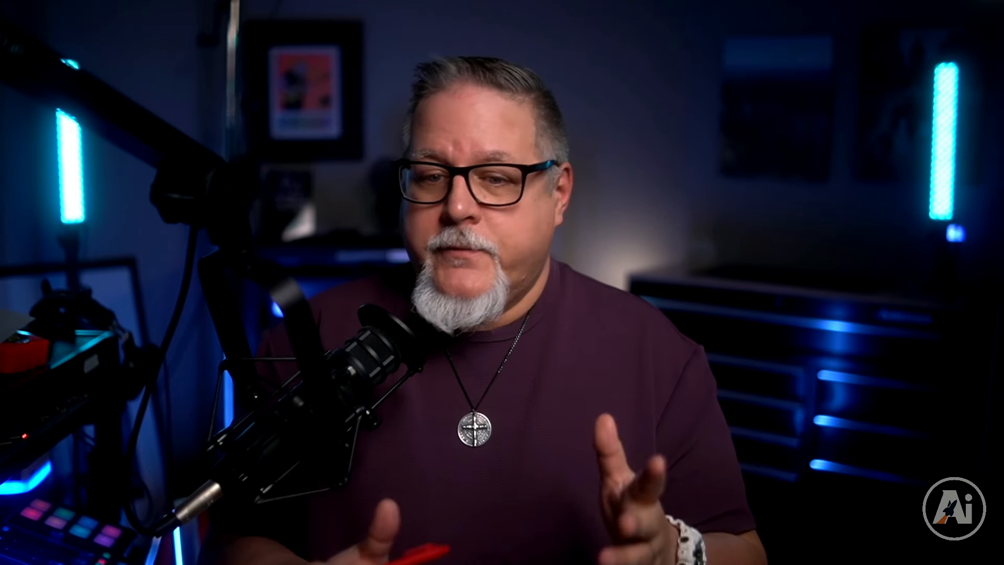